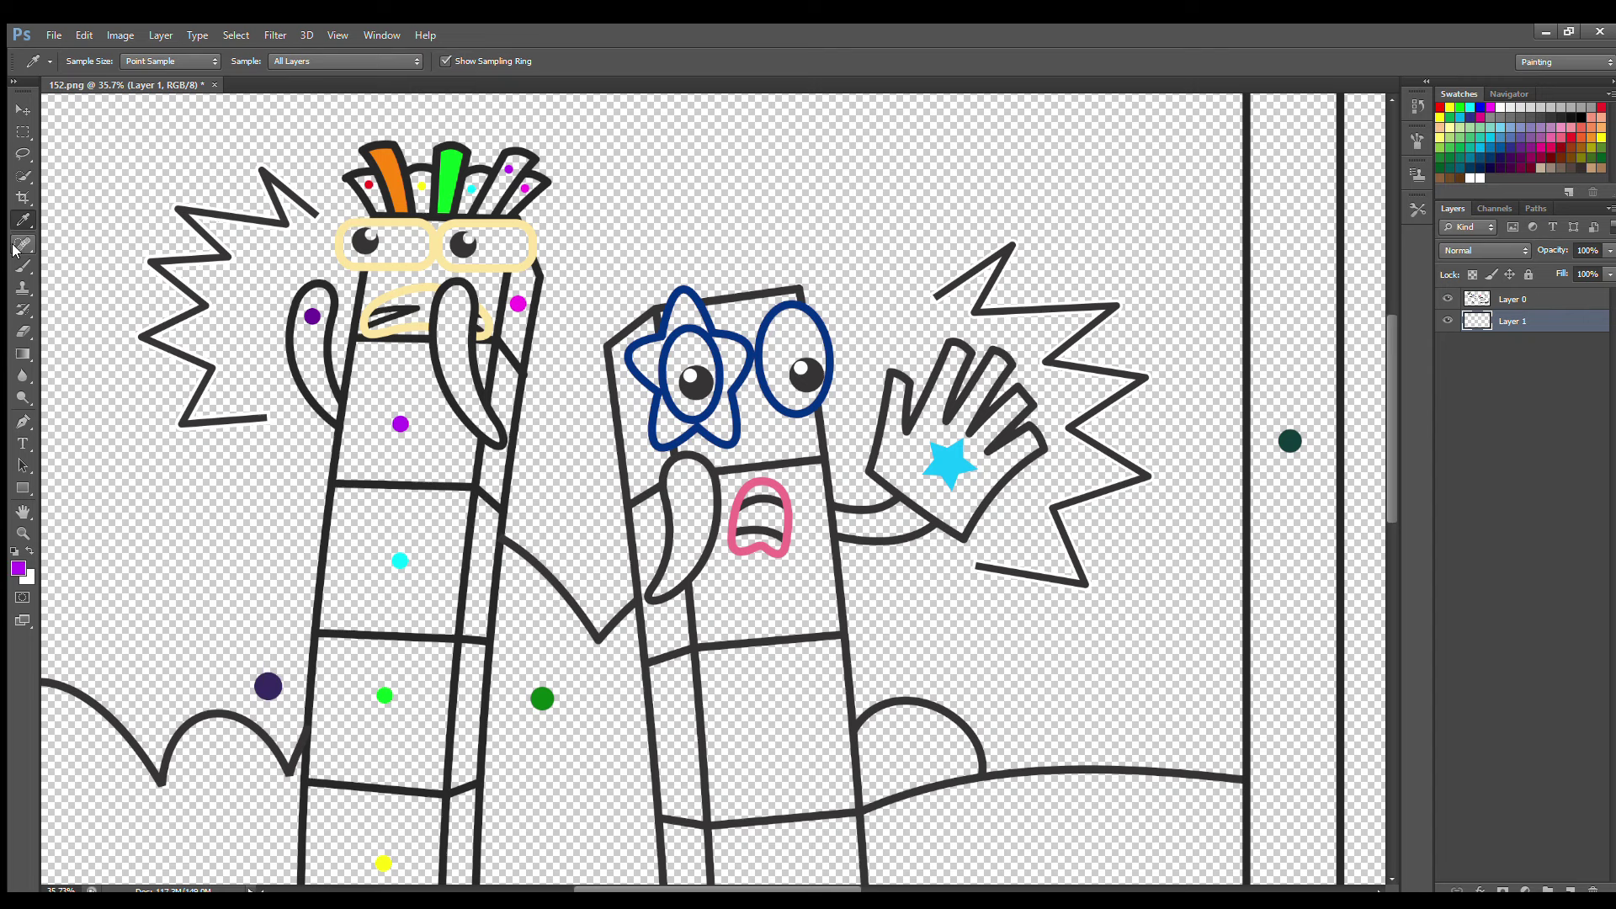
Fill the remaining hair tufts of the character with glasses in purple, red, yellow, cyan and magenta, sampling their colour dots.
key(b)
drag(514, 160, 489, 214)
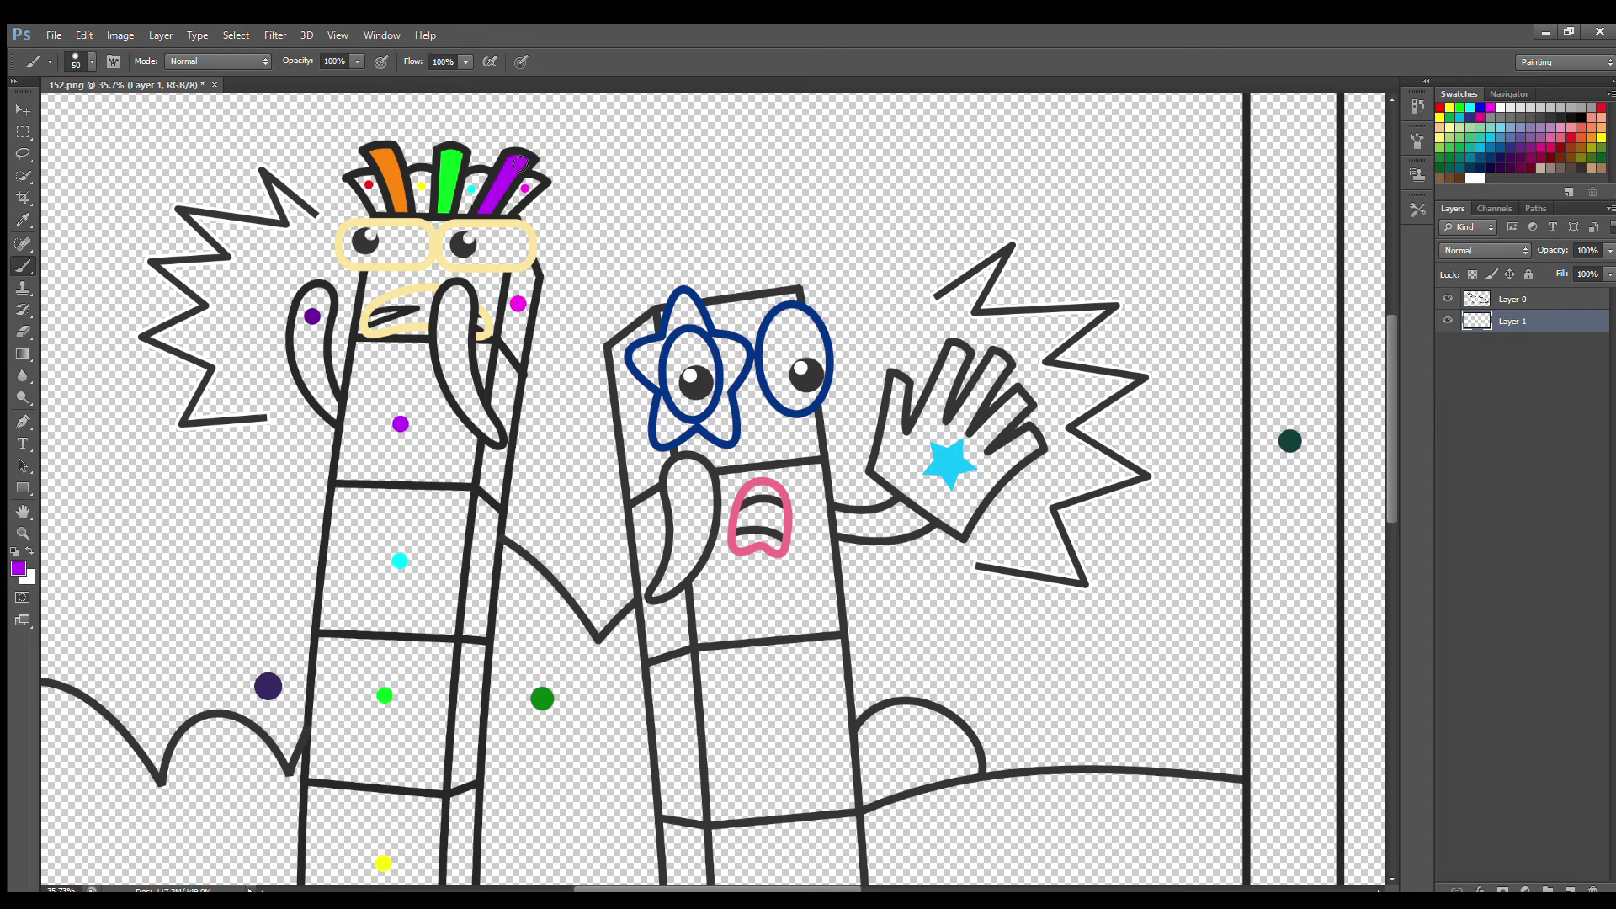
alt+click(369, 183)
drag(362, 181, 377, 205)
alt+click(421, 187)
alt+click(472, 189)
alt+click(525, 188)
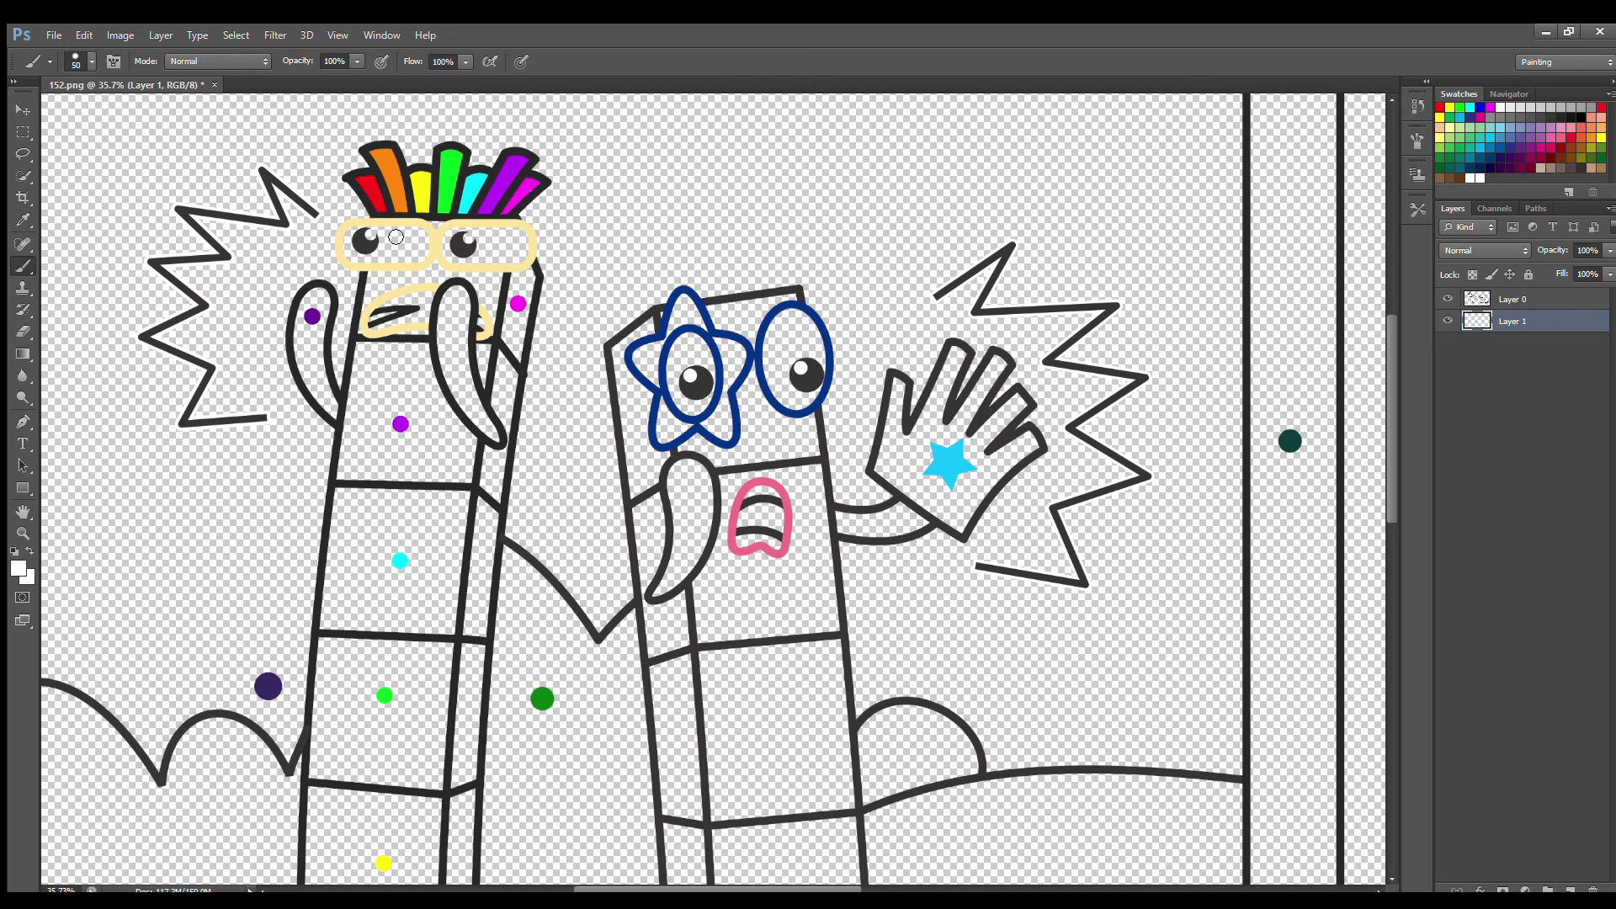
Paint the glasses lenses white and fill both raised arms of the same character with the dark purple from the arm's colour dot.
mouse_move(354, 253)
mouse_down()
mouse_move(423, 257)
mouse_move(396, 240)
mouse_move(412, 247)
mouse_move(370, 241)
mouse_move(508, 245)
mouse_up()
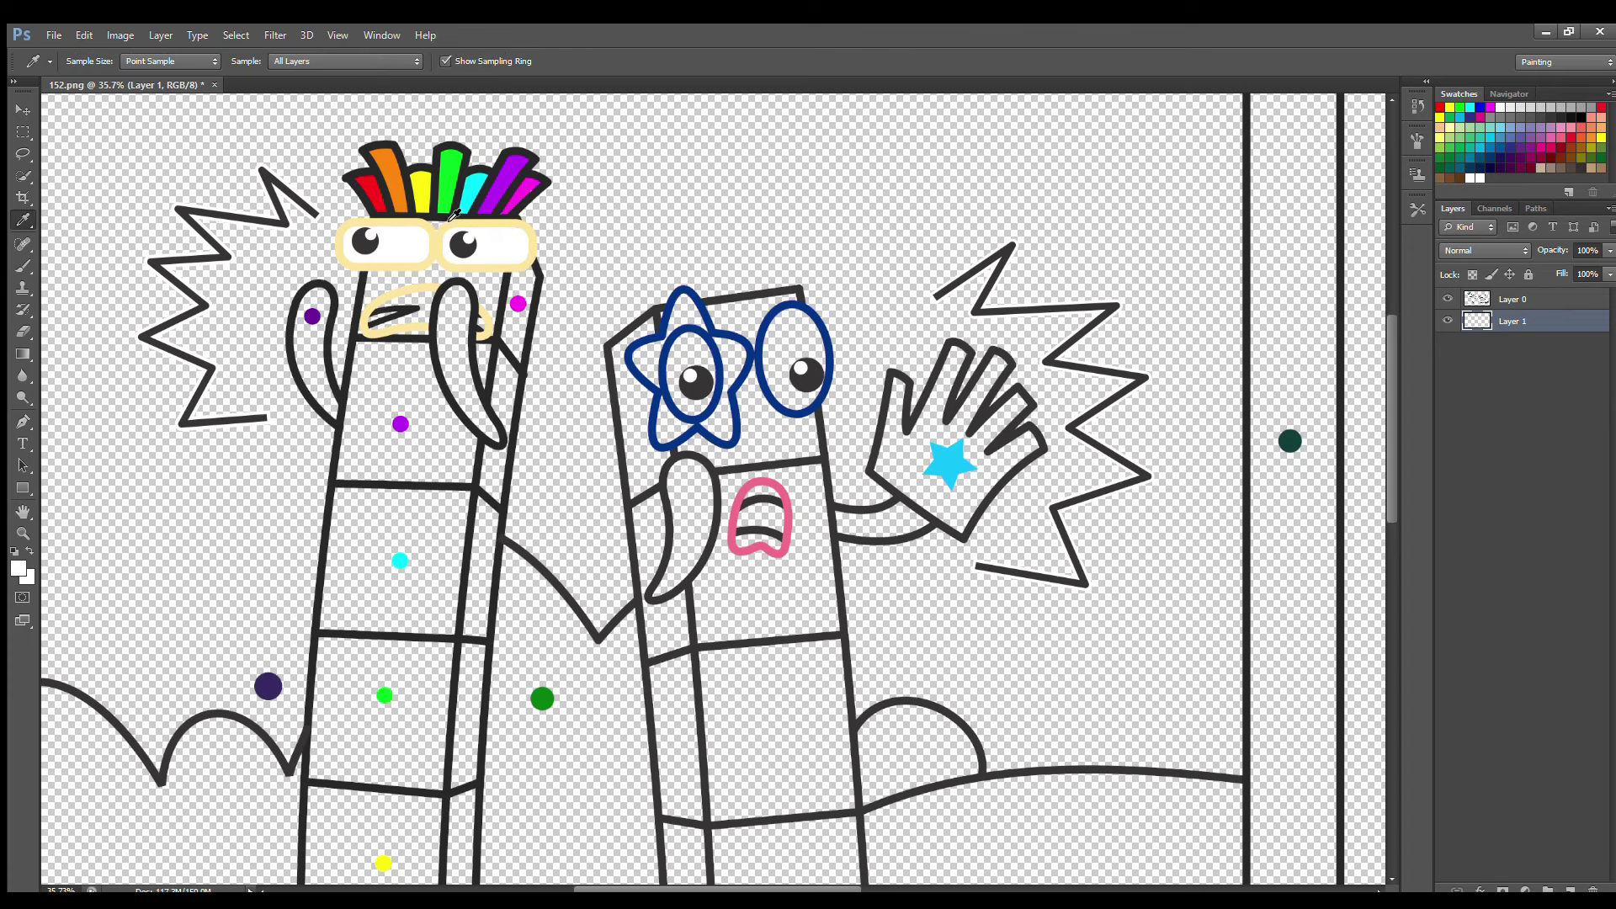
alt+click(312, 317)
mouse_move(310, 297)
mouse_down()
mouse_move(334, 417)
mouse_move(320, 290)
mouse_up()
mouse_move(451, 290)
mouse_down()
mouse_move(456, 379)
mouse_move(497, 439)
mouse_move(468, 375)
mouse_move(463, 290)
mouse_up()
Paint the inside of the mouth black, and paint the teeth white on a new layer below Layer 1.
key(i)
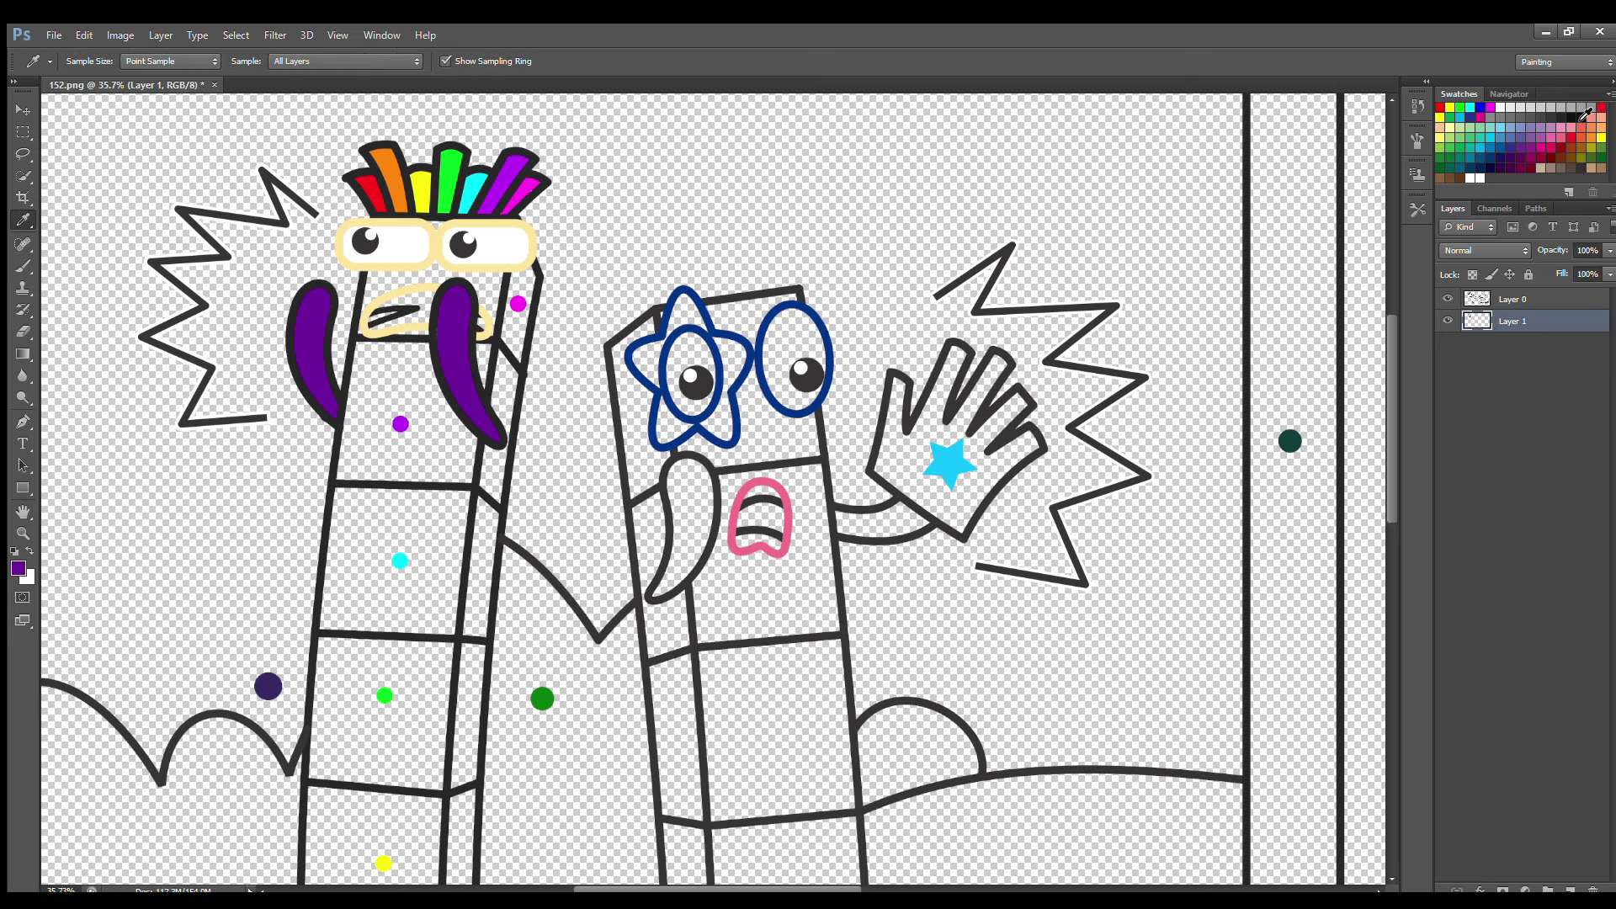
click(22, 268)
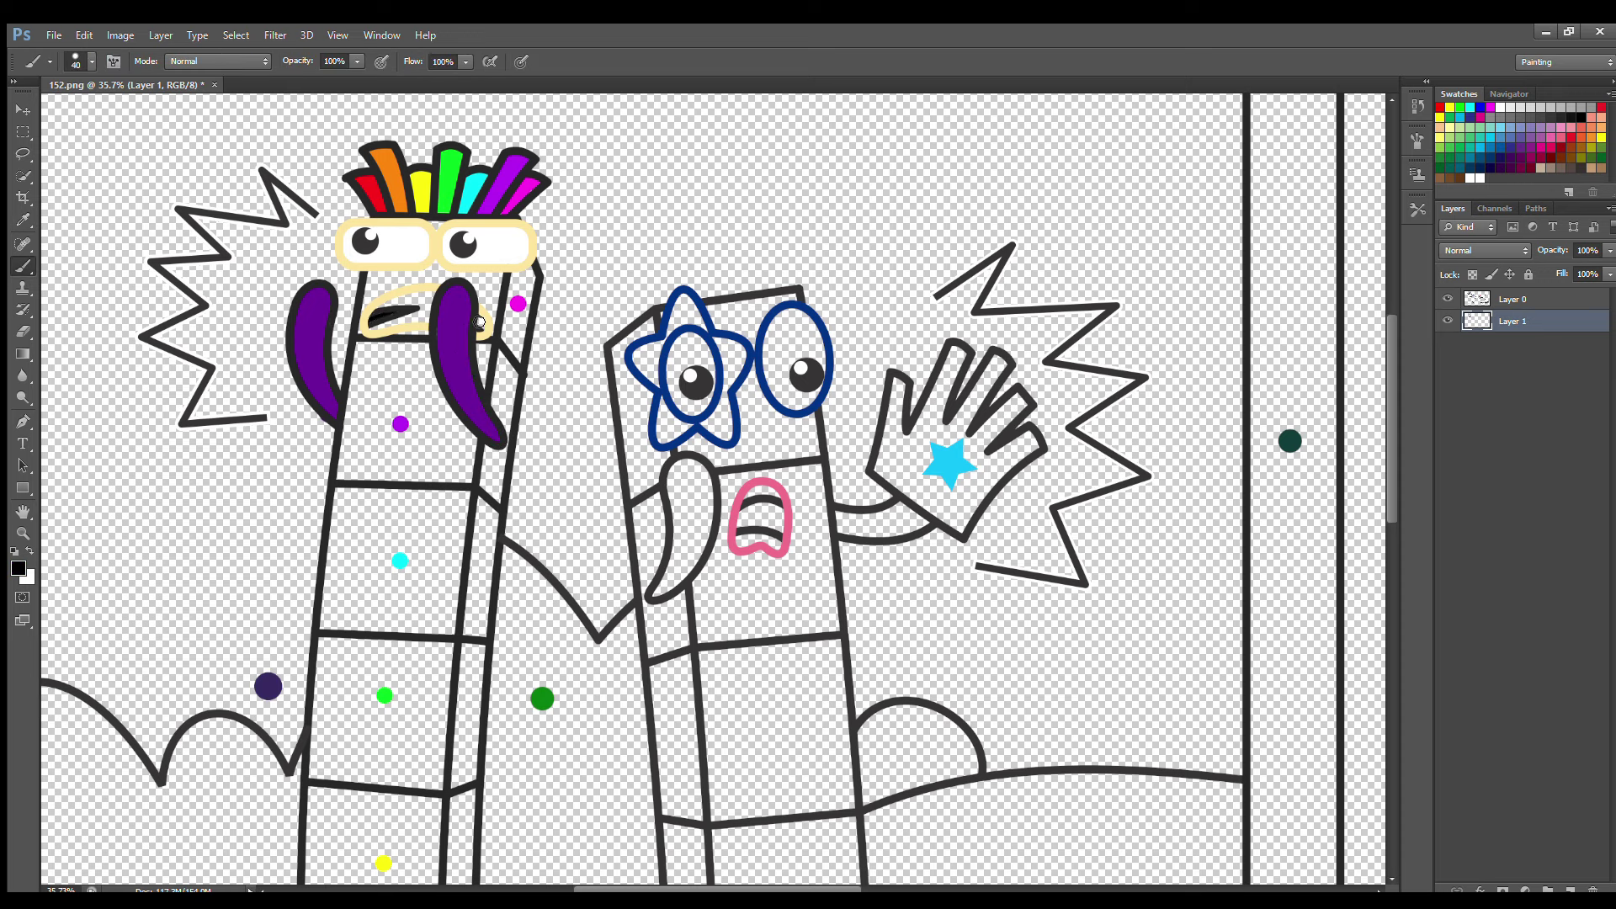
ctrl+click(1571, 889)
key(x)
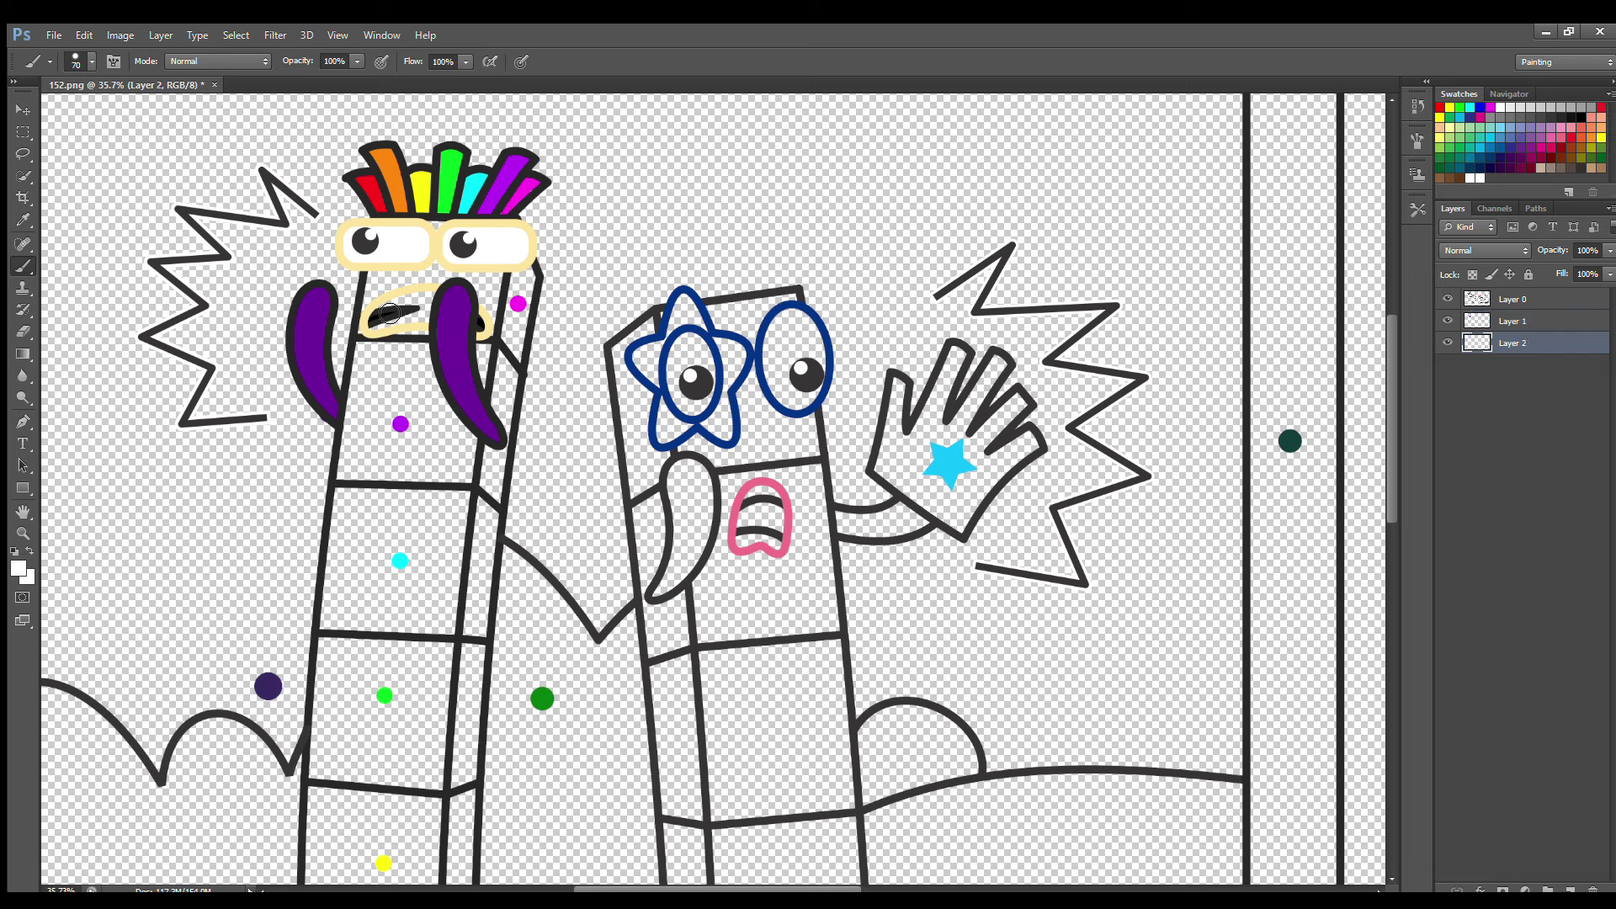
mouse_move(389, 313)
mouse_down()
mouse_move(438, 305)
mouse_move(395, 314)
mouse_move(436, 314)
mouse_move(359, 398)
mouse_move(359, 421)
mouse_move(365, 385)
mouse_move(347, 475)
mouse_move(500, 495)
mouse_move(508, 372)
mouse_move(392, 353)
mouse_move(484, 371)
mouse_up()
On Layer 2, fill the block below the face with purple and the third body block with green, including their side faces.
key(i)
key(b)
key(bracketright)
key(bracketright)
mouse_move(378, 397)
mouse_down()
mouse_move(497, 415)
mouse_move(398, 405)
mouse_move(379, 442)
mouse_move(466, 449)
mouse_up()
alt+click(385, 696)
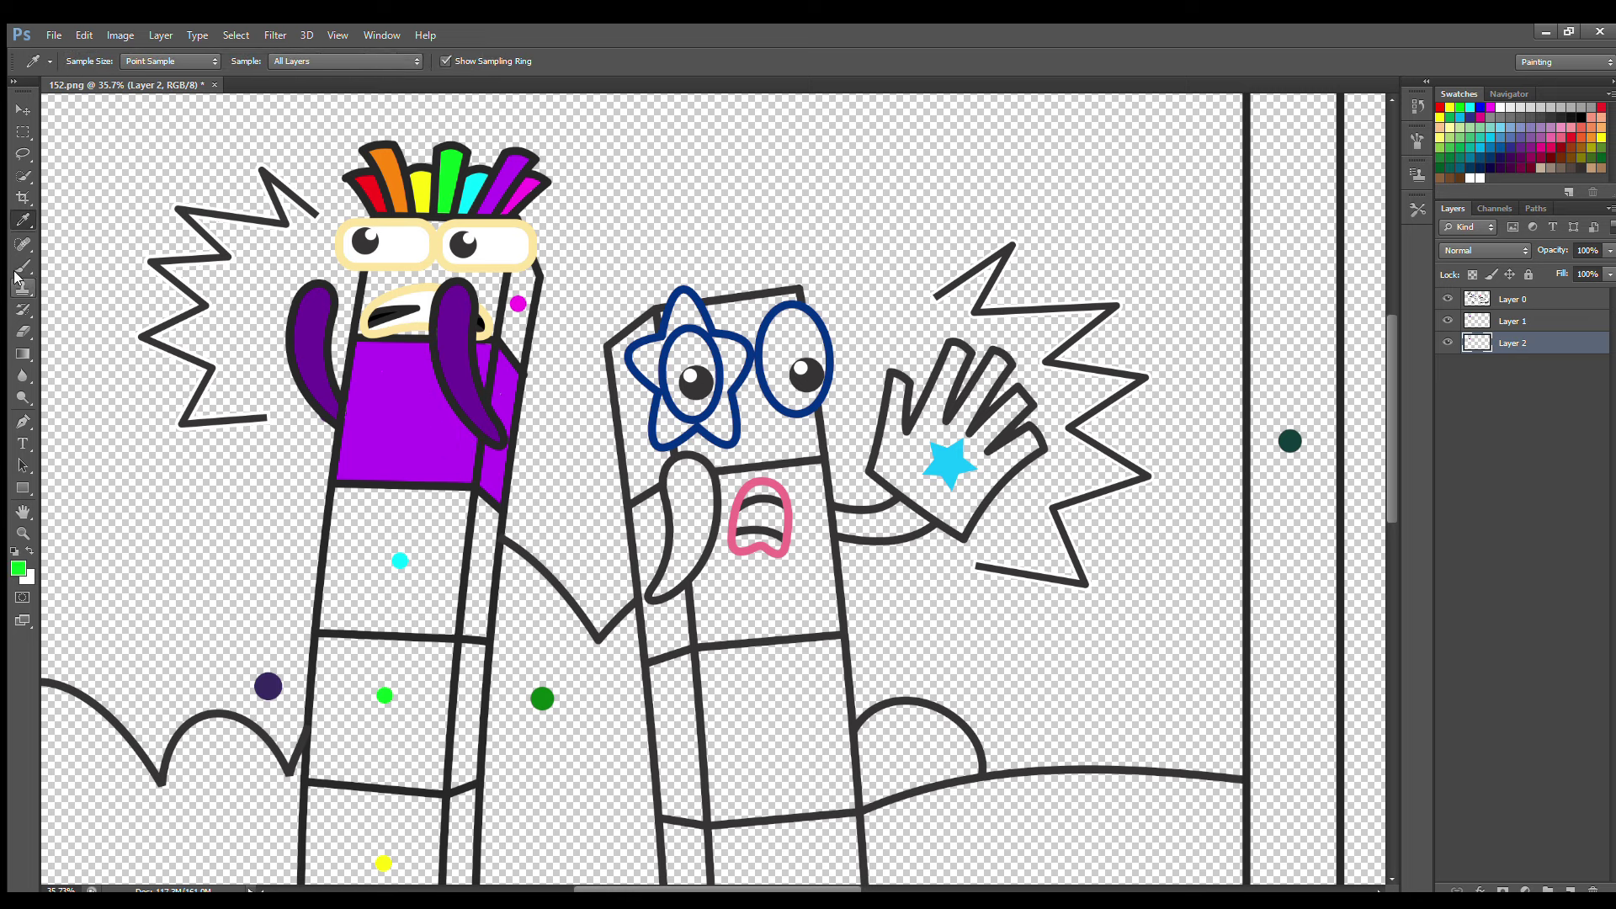
mouse_move(327, 641)
mouse_down()
mouse_move(332, 780)
mouse_move(469, 781)
mouse_move(484, 669)
mouse_move(361, 656)
mouse_move(460, 682)
mouse_move(457, 723)
mouse_move(385, 736)
mouse_move(362, 765)
mouse_up()
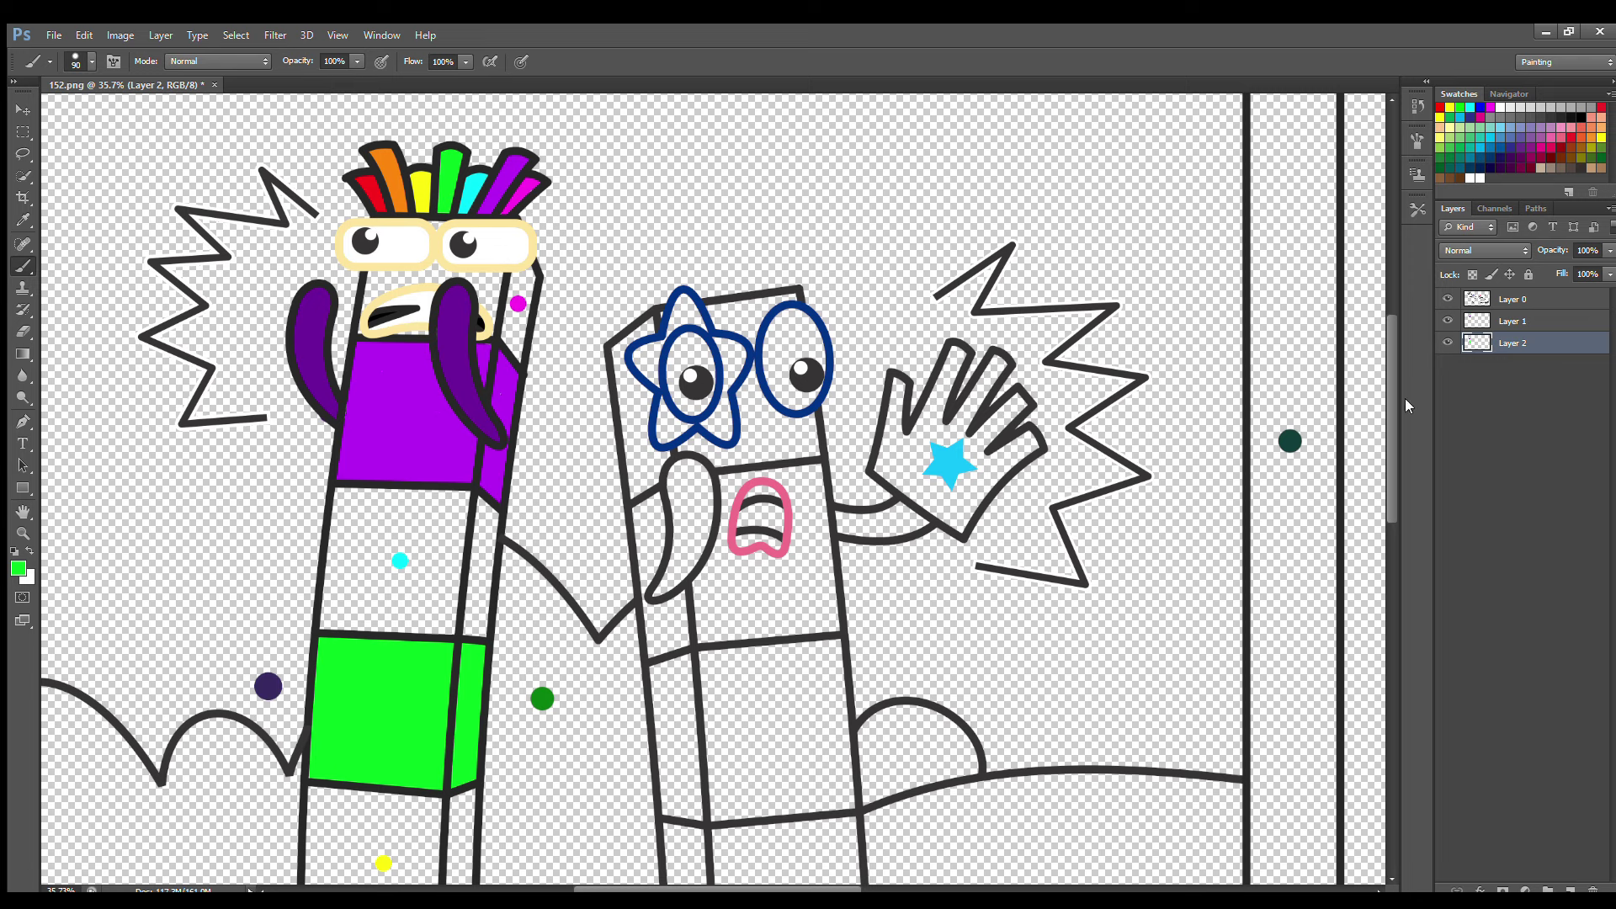
Add a layer below Layer 2 and fill the face block and its side with the sampled magenta.
click(1570, 888)
key(i)
key(b)
drag(376, 272, 380, 305)
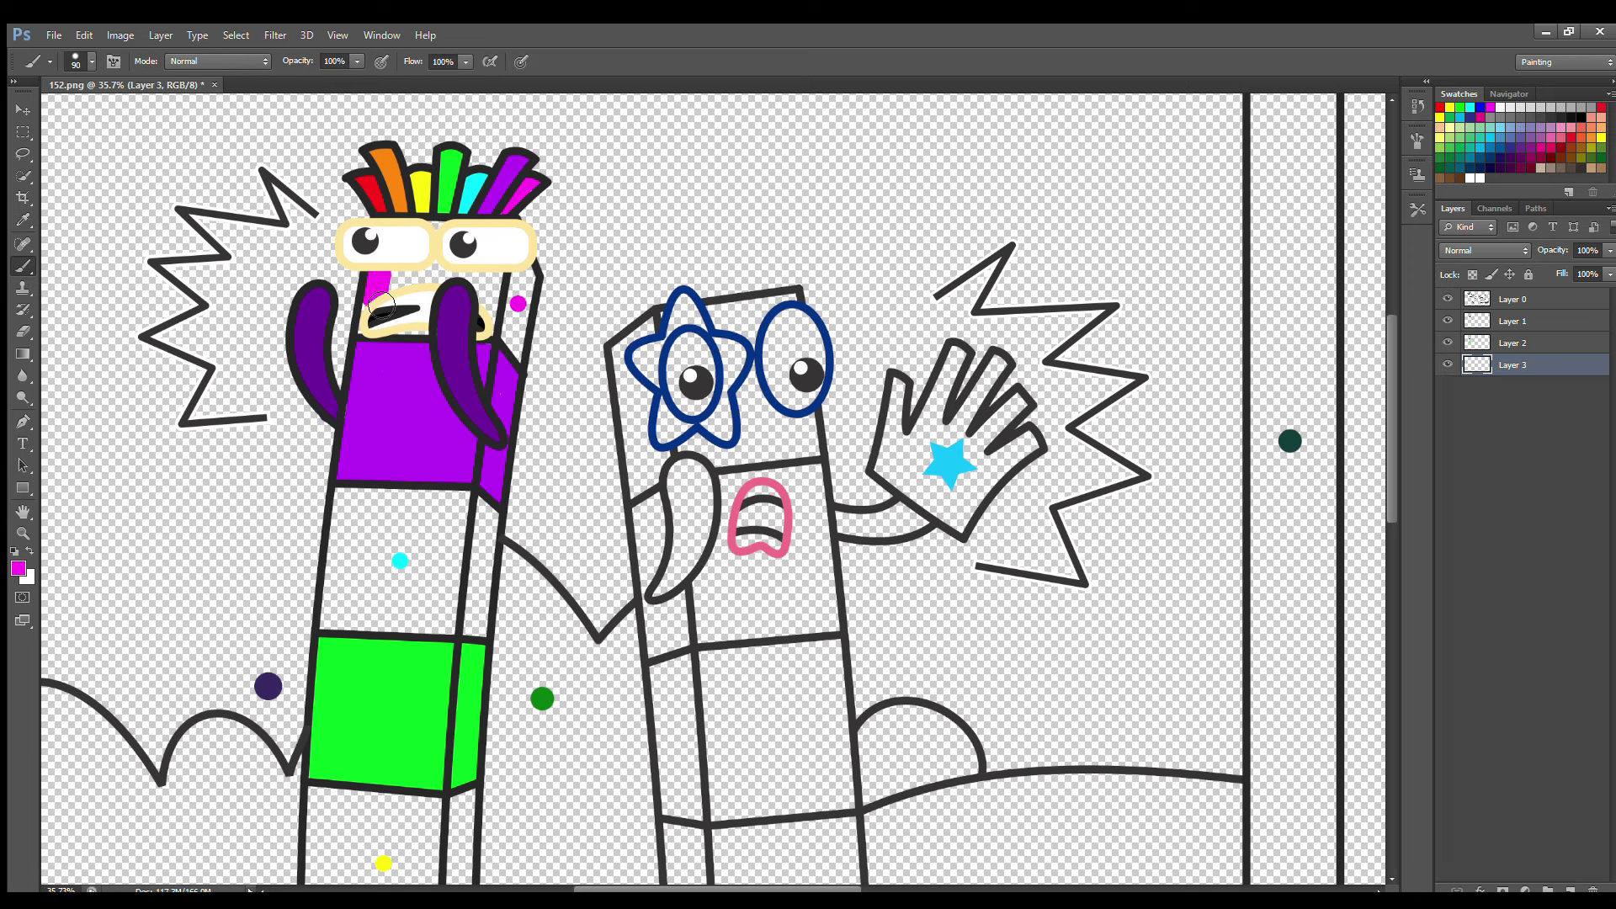
mouse_move(517, 358)
mouse_down()
mouse_move(534, 285)
mouse_move(485, 299)
mouse_move(445, 236)
mouse_move(472, 277)
mouse_move(446, 320)
mouse_up()
Fill the body block between the purple and green ones, including its side, with the cyan from its colour dot.
key(i)
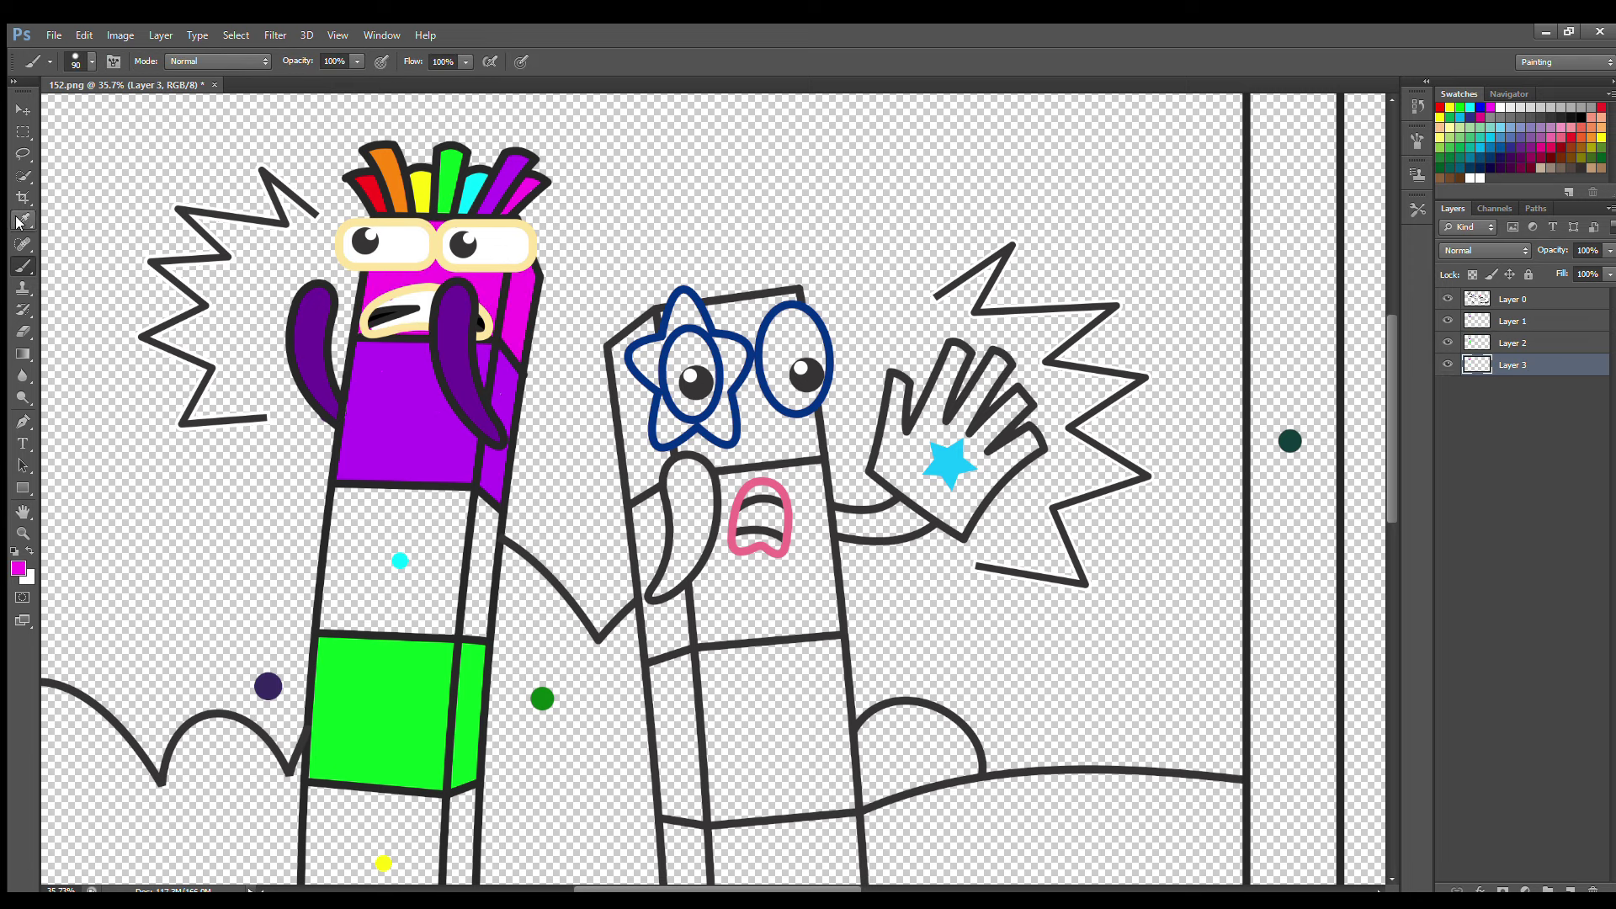
click(400, 560)
key(b)
mouse_move(349, 492)
mouse_down()
mouse_move(342, 583)
mouse_move(386, 636)
mouse_move(479, 641)
mouse_move(482, 506)
mouse_move(375, 549)
mouse_move(358, 610)
mouse_up()
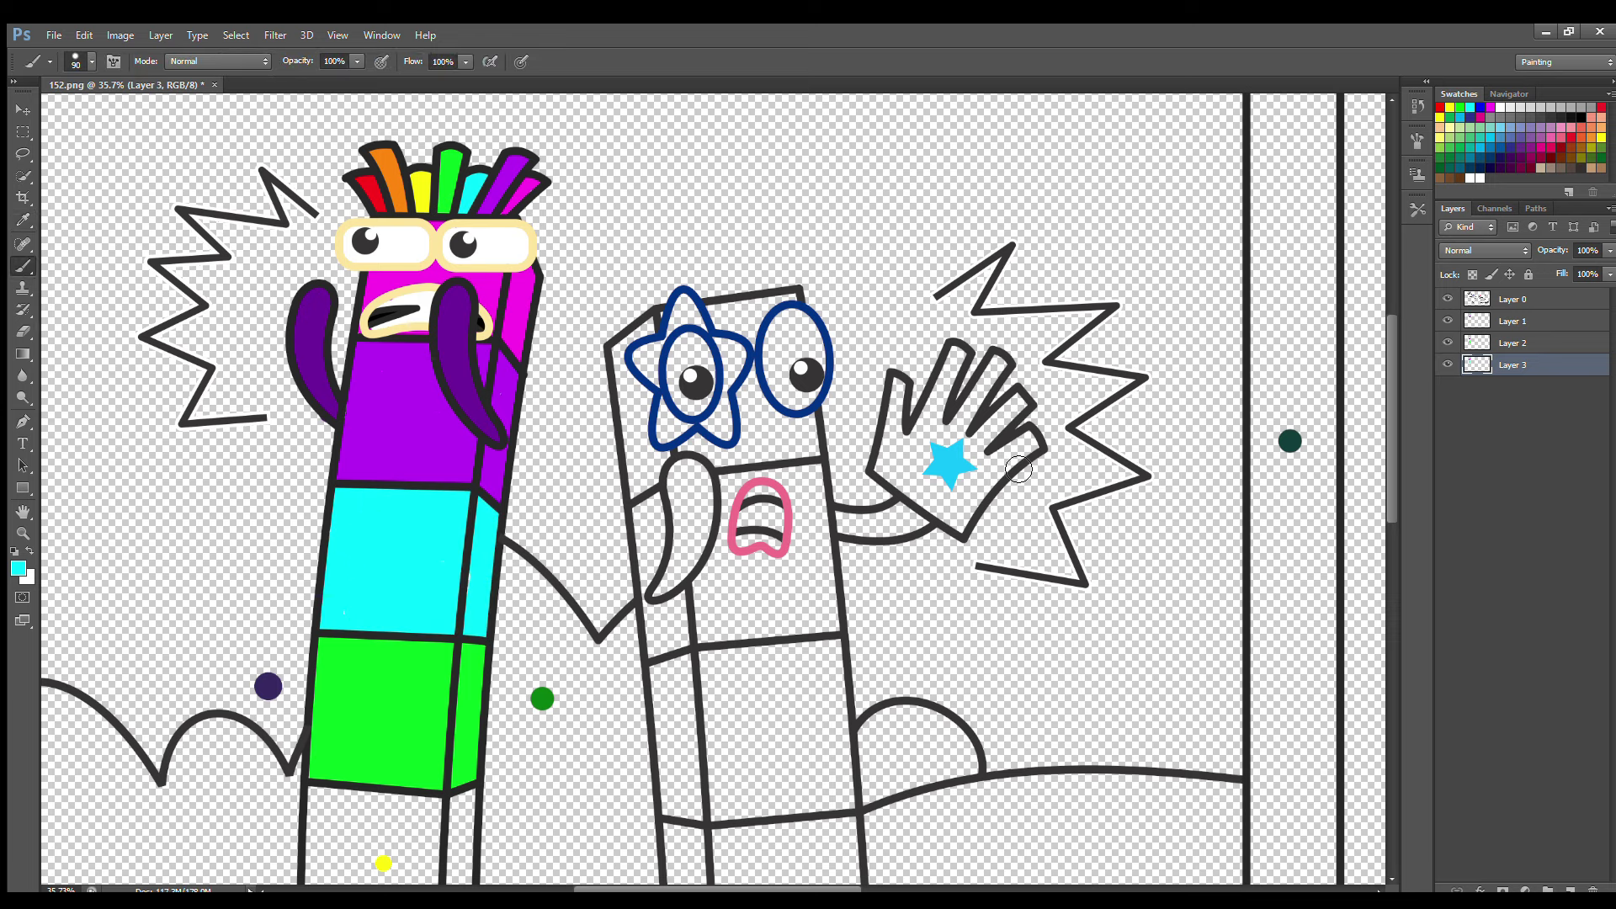
On Layer 2, fill the second block from the bottom, including its side, with the orange from its colour dot.
drag(1389, 370, 1403, 472)
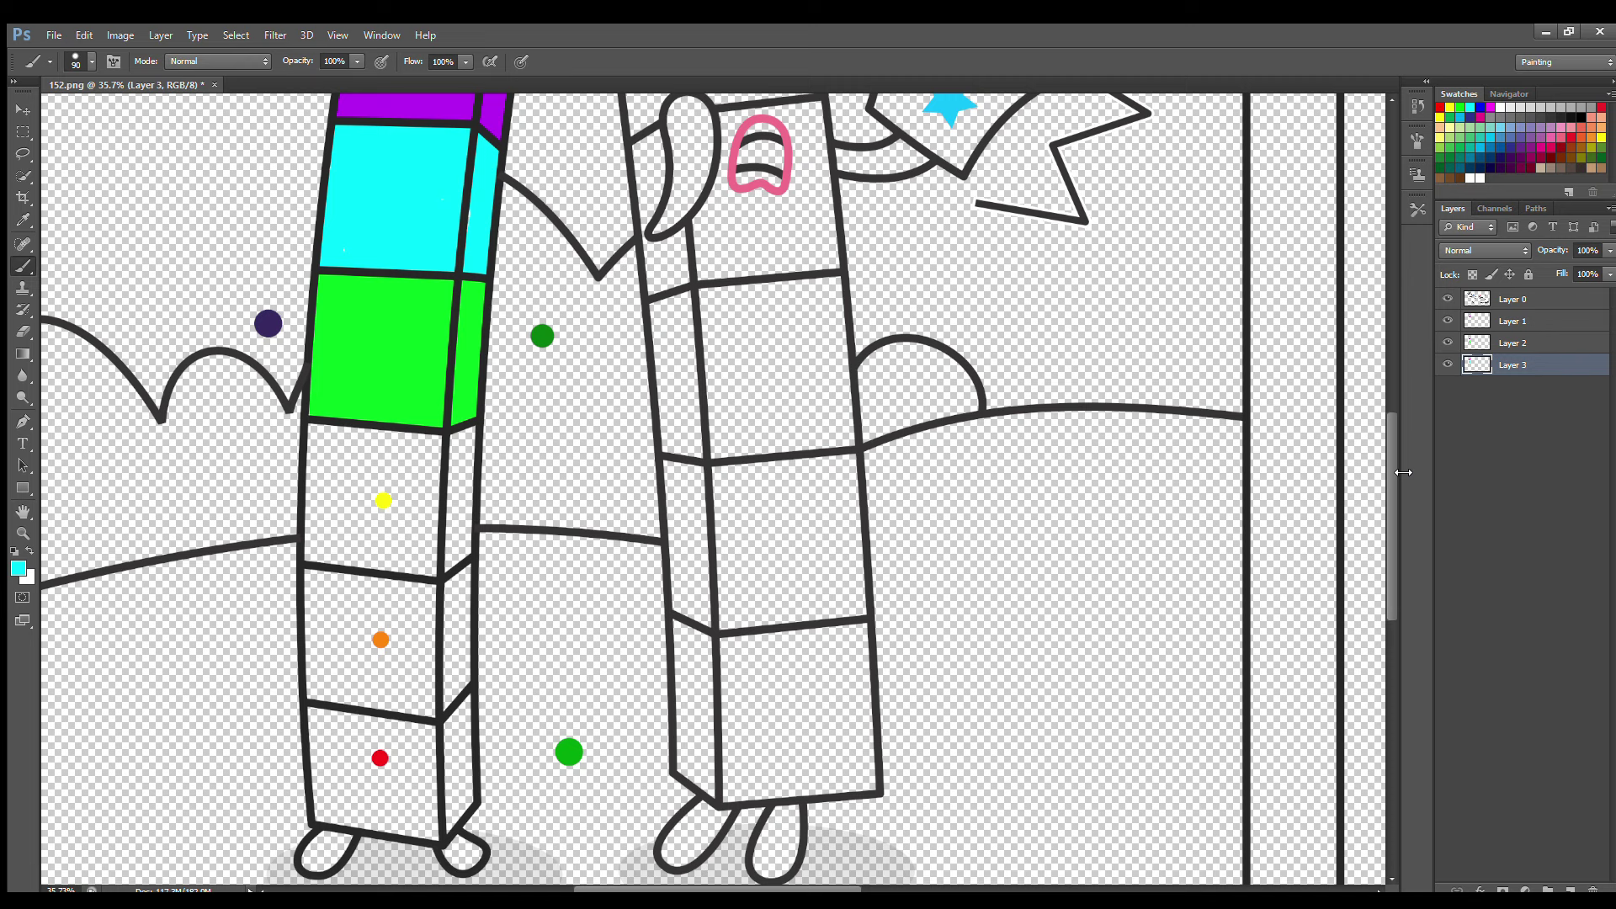
click(1513, 343)
key(i)
click(381, 642)
key(b)
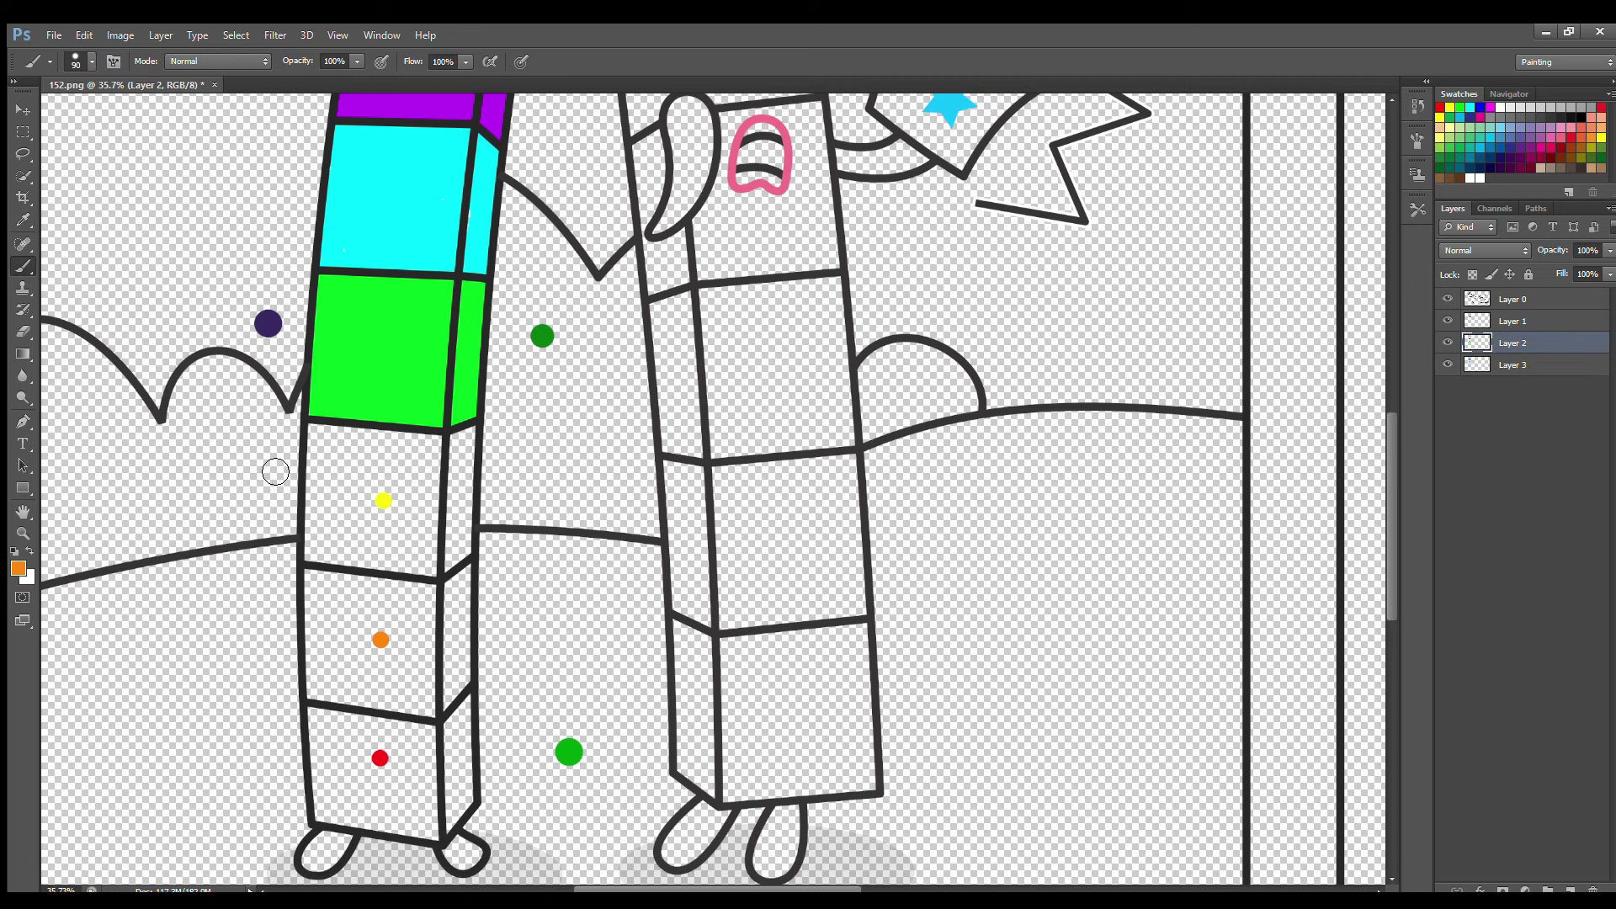
mouse_move(314, 576)
mouse_down()
mouse_move(325, 699)
mouse_move(424, 711)
mouse_move(468, 686)
mouse_move(470, 580)
mouse_move(334, 595)
mouse_move(456, 656)
mouse_move(336, 689)
mouse_move(434, 624)
mouse_move(373, 658)
mouse_up()
key(bracketright)
key(bracketright)
On Layer 1, fill both feet of the multicoloured character with the dark purple sampled from its arm.
click(1512, 321)
click(23, 221)
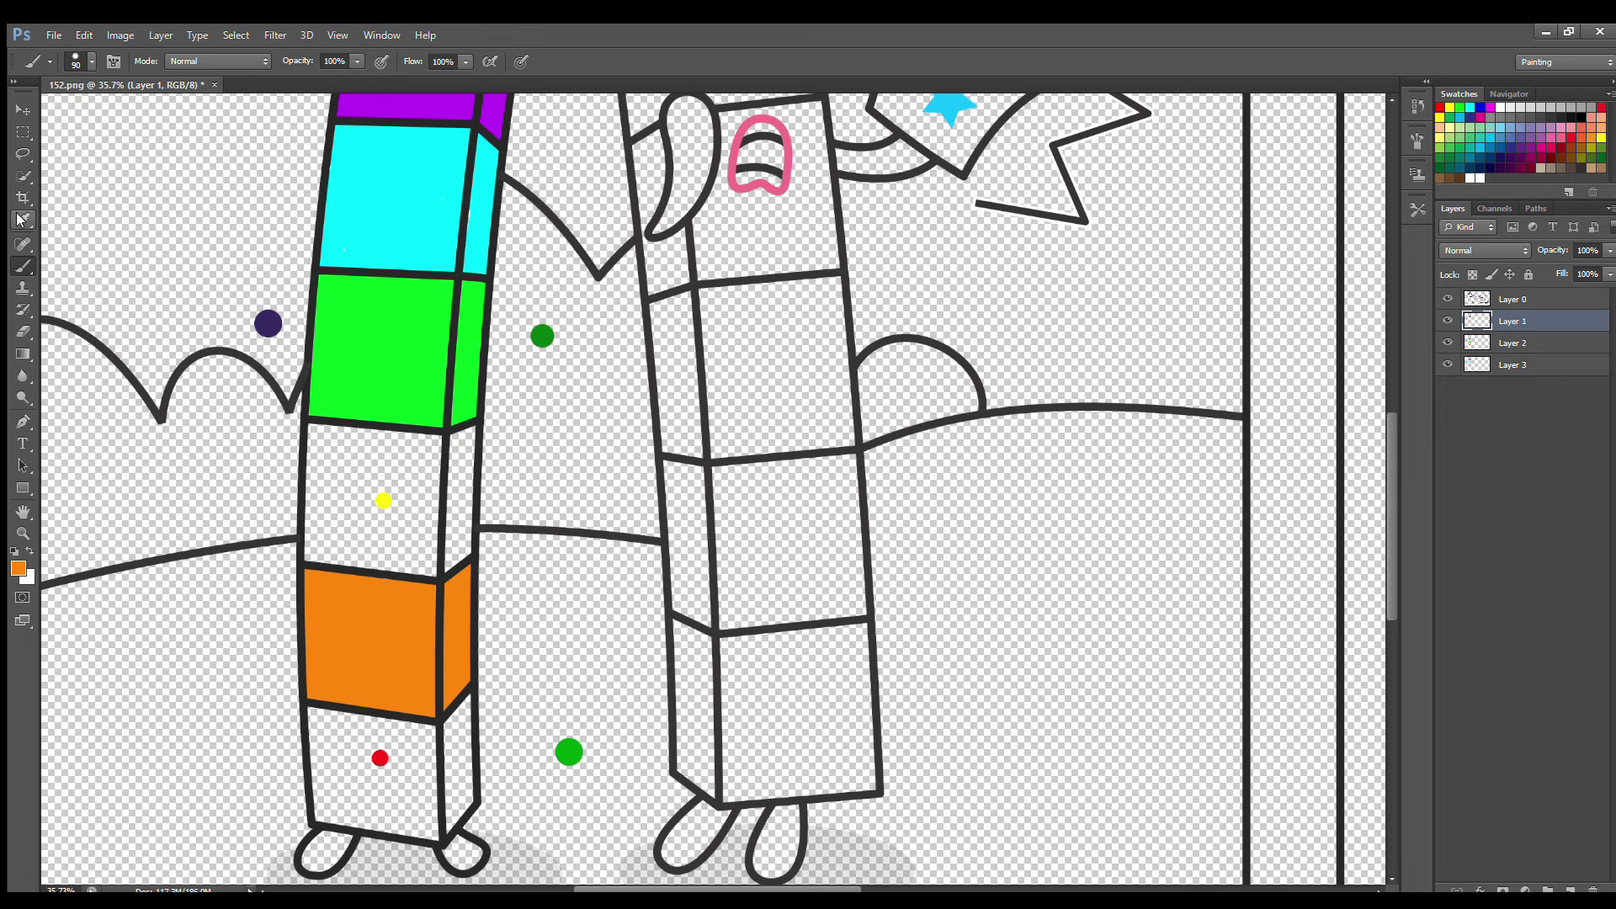
scroll(455, 303, up, 1)
scroll(483, 128, up, 2)
click(482, 128)
scroll(455, 421, down, 2)
key(b)
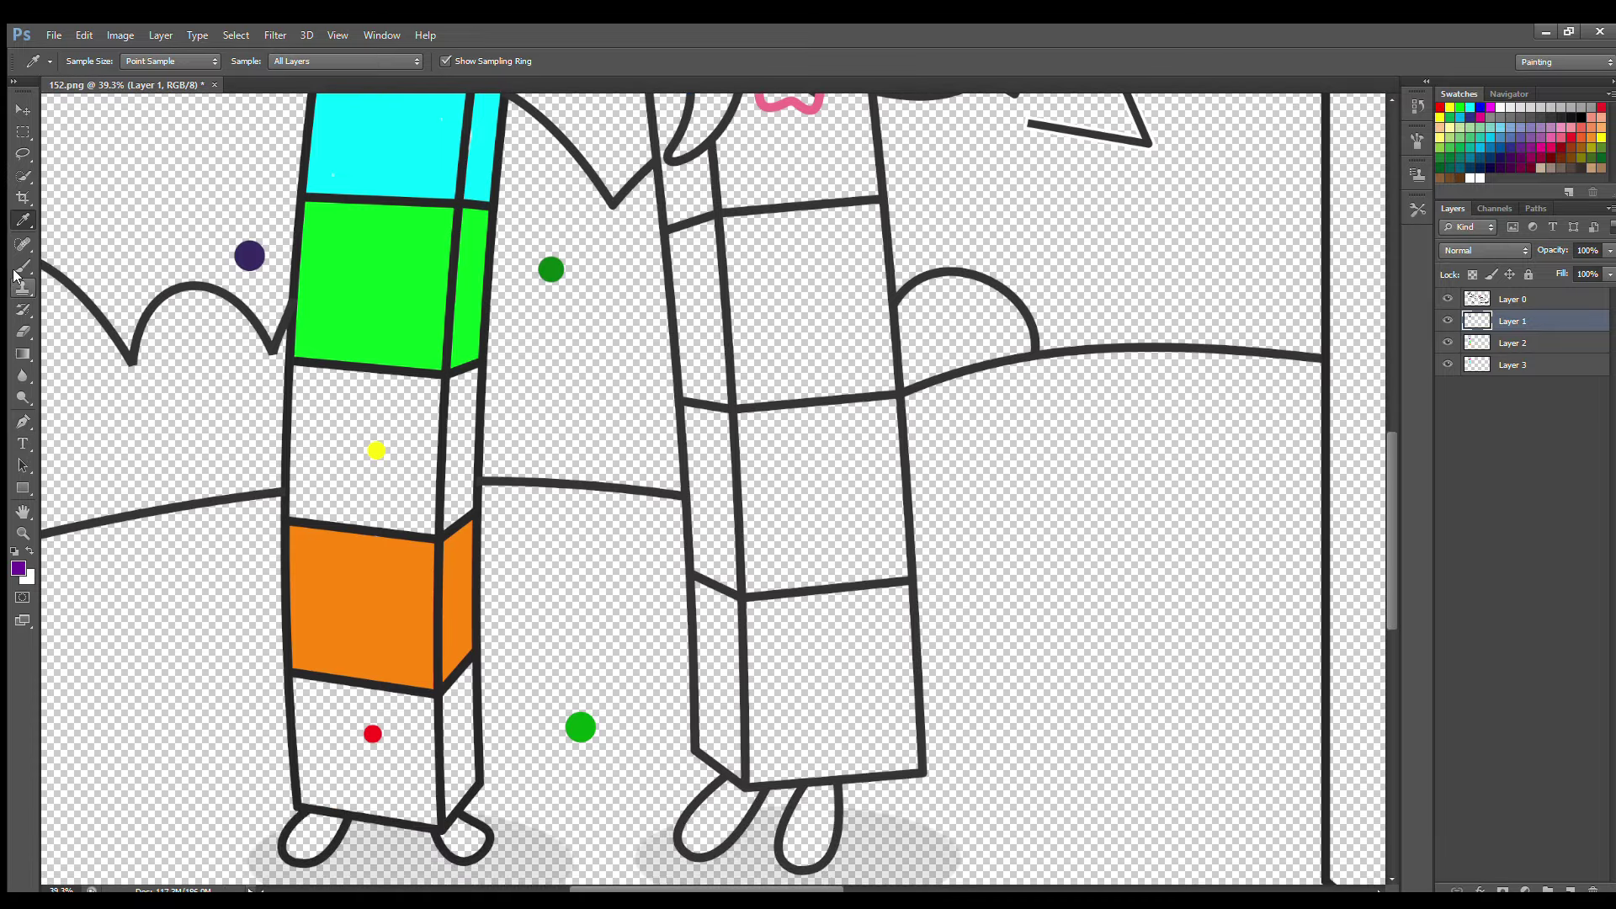
mouse_move(318, 825)
mouse_down()
mouse_move(305, 846)
mouse_move(333, 834)
mouse_up()
mouse_move(450, 842)
mouse_down()
mouse_move(476, 842)
mouse_move(463, 830)
mouse_up()
On Layer 3, fill the block above the orange one with yellow and the bottom block with red, sampling their colour dots.
click(1513, 365)
click(23, 220)
click(376, 450)
key(b)
mouse_move(303, 370)
mouse_down()
mouse_move(303, 492)
mouse_move(463, 513)
mouse_move(473, 383)
mouse_move(337, 376)
mouse_move(441, 492)
mouse_move(350, 426)
mouse_move(449, 477)
mouse_move(336, 476)
mouse_up()
key(bracketright)
key(bracketright)
alt+click(373, 734)
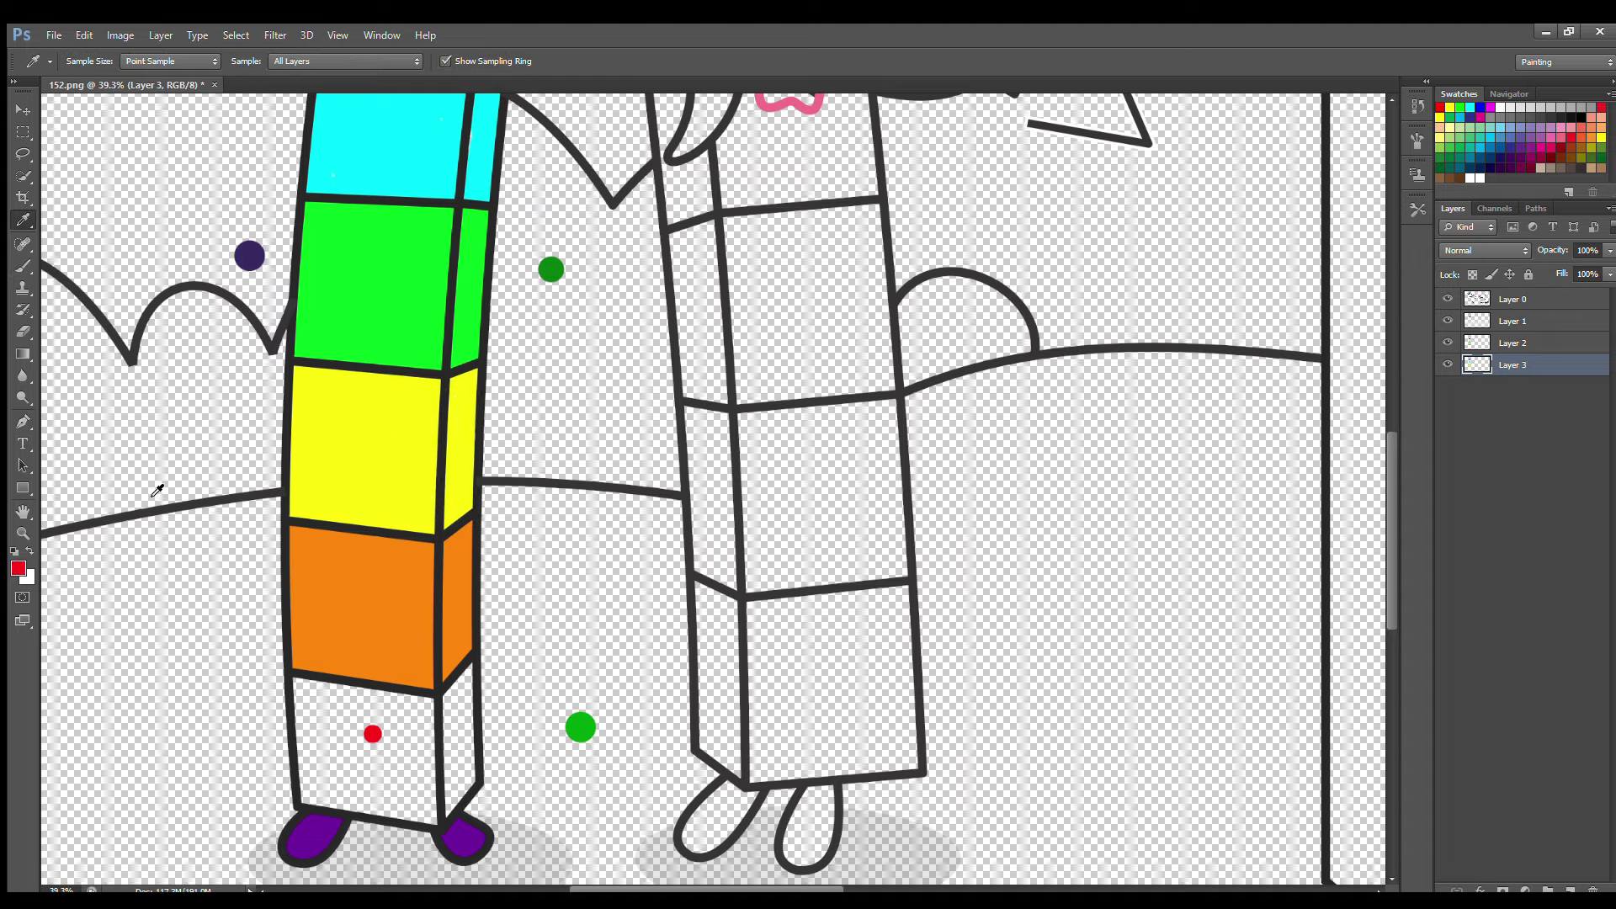
mouse_move(307, 686)
mouse_down()
mouse_move(318, 754)
mouse_move(356, 809)
mouse_move(452, 818)
mouse_move(475, 778)
mouse_move(474, 681)
mouse_move(448, 797)
mouse_move(341, 693)
mouse_move(347, 797)
mouse_move(429, 796)
mouse_up()
On Layer 1, paint the whites of both eyes of the second character.
scroll(967, 635, down, 3)
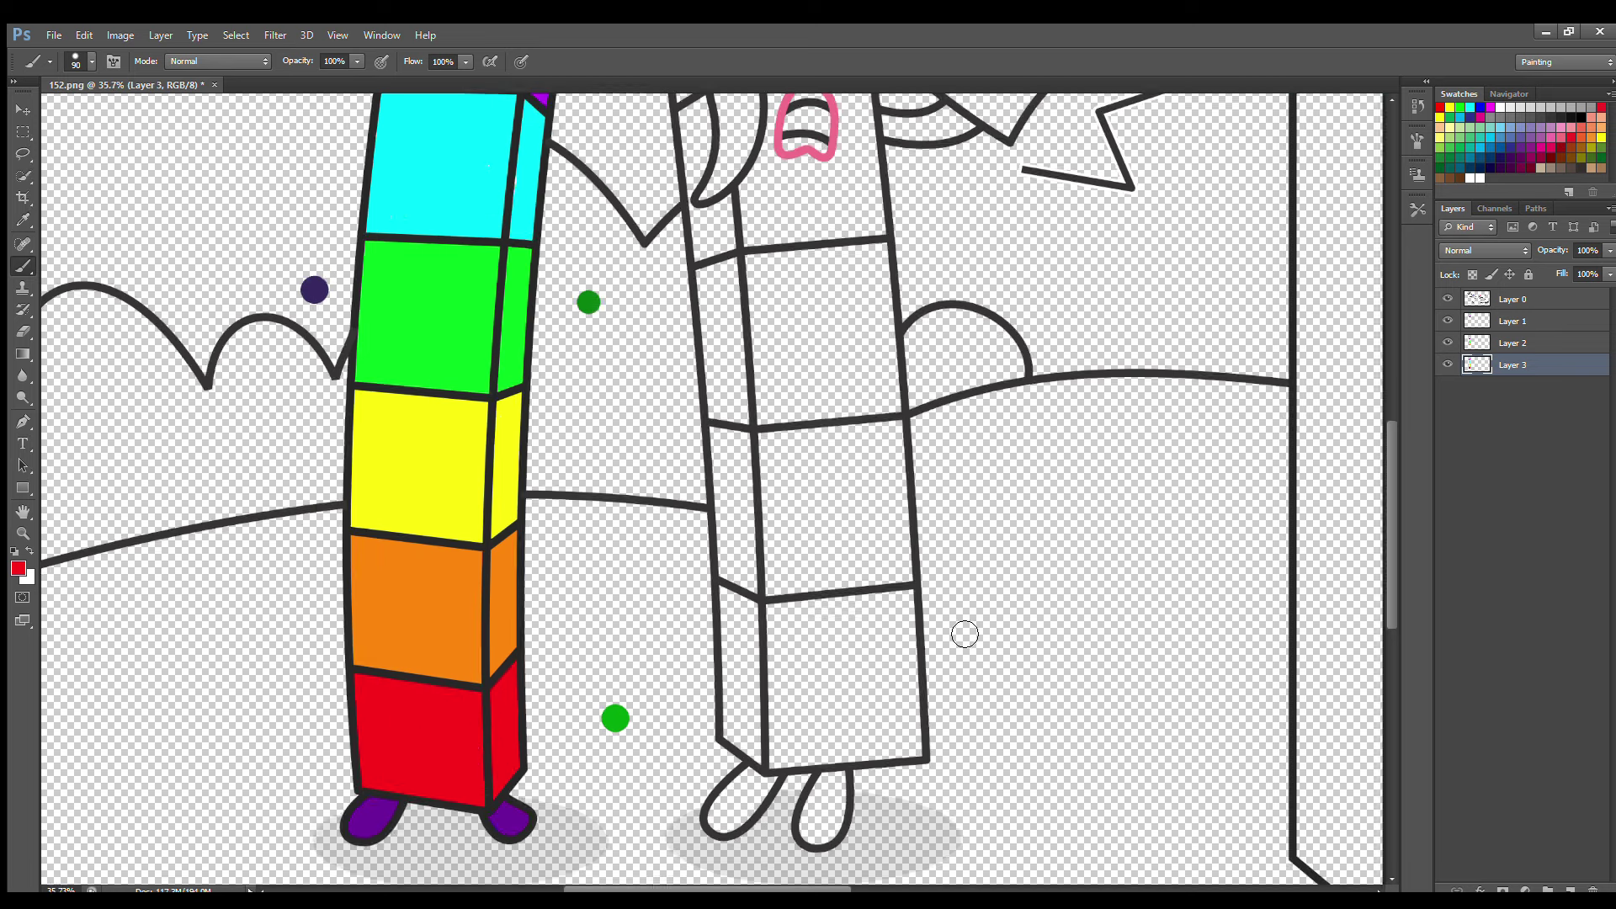
scroll(1386, 587, right, 3)
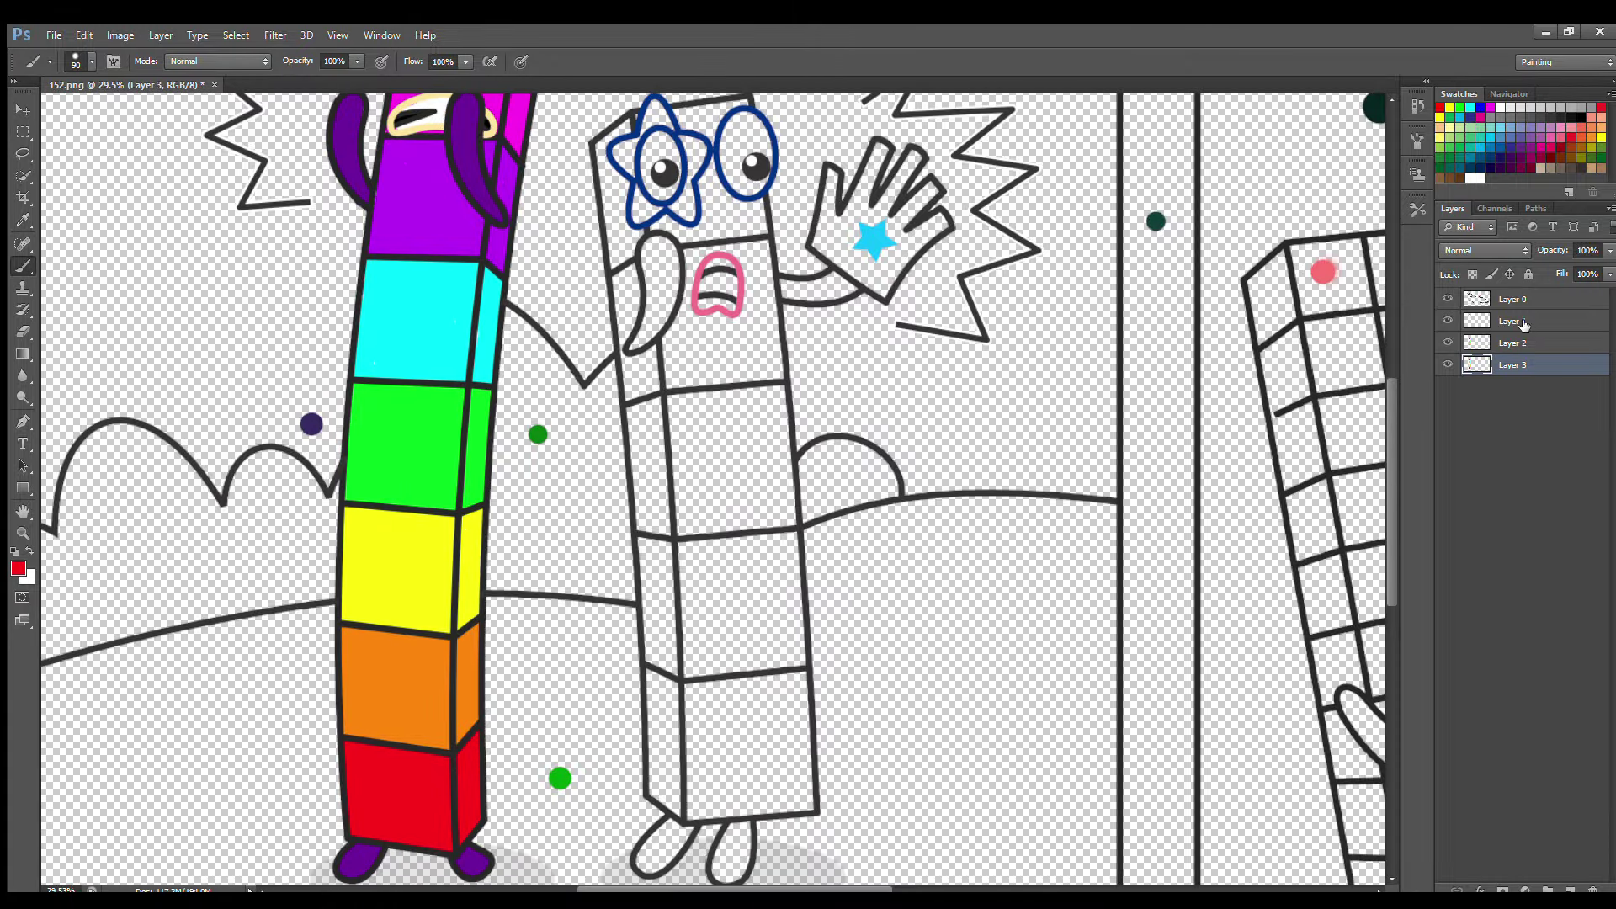
ctrl+click(704, 110)
alt+click(704, 111)
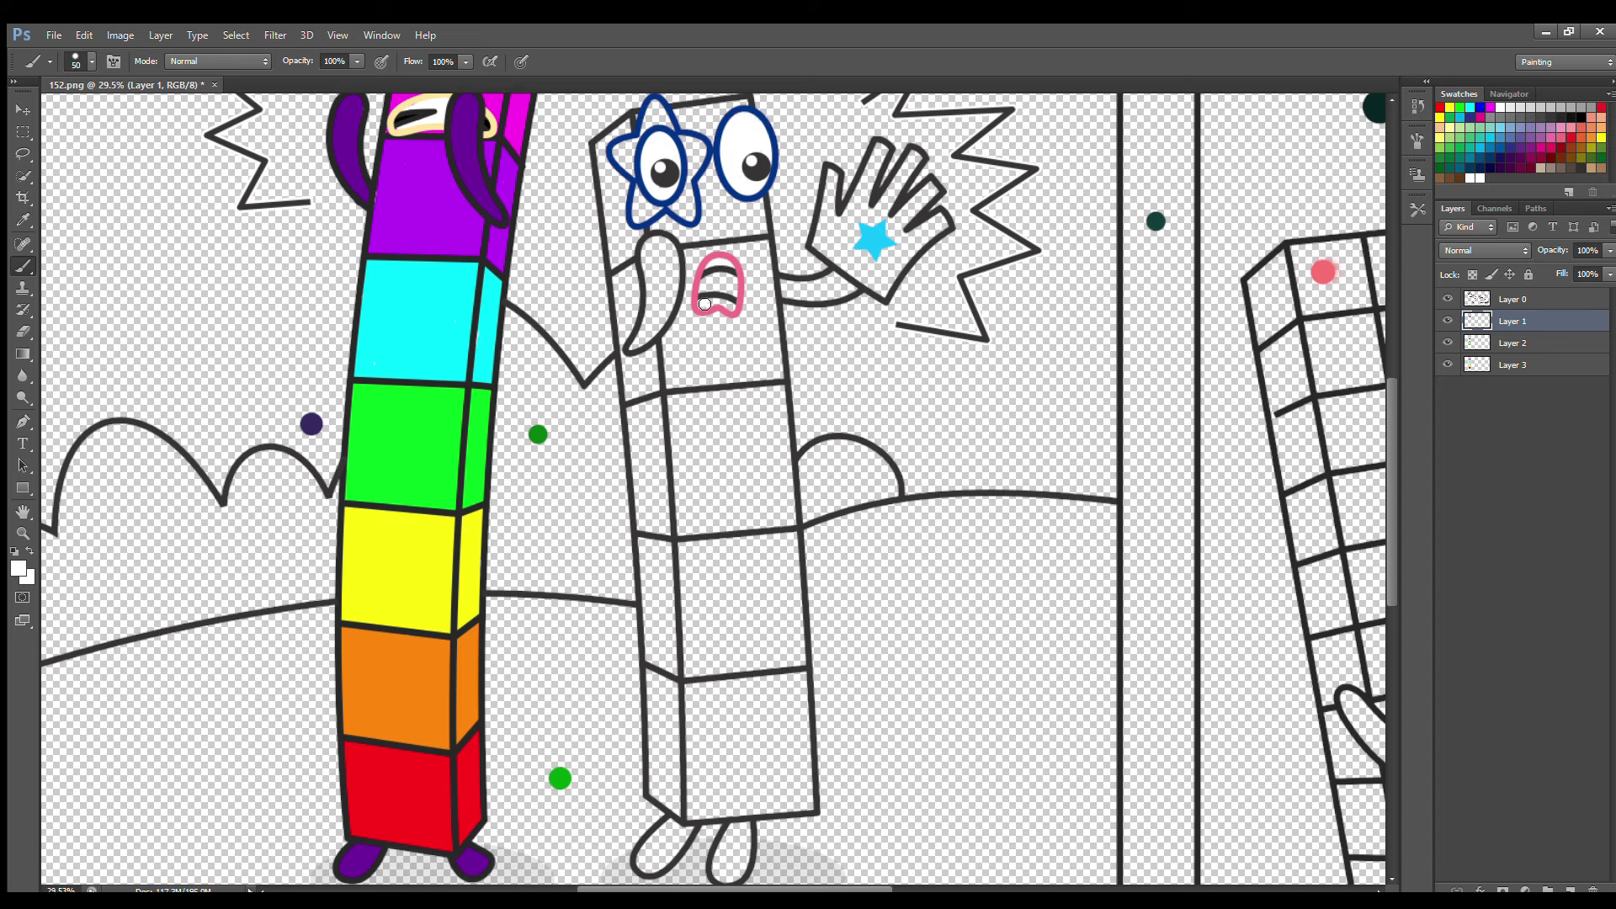
Fill both arms and both feet of the second character with the dark blue sampled from the star outline around the eye.
key(i)
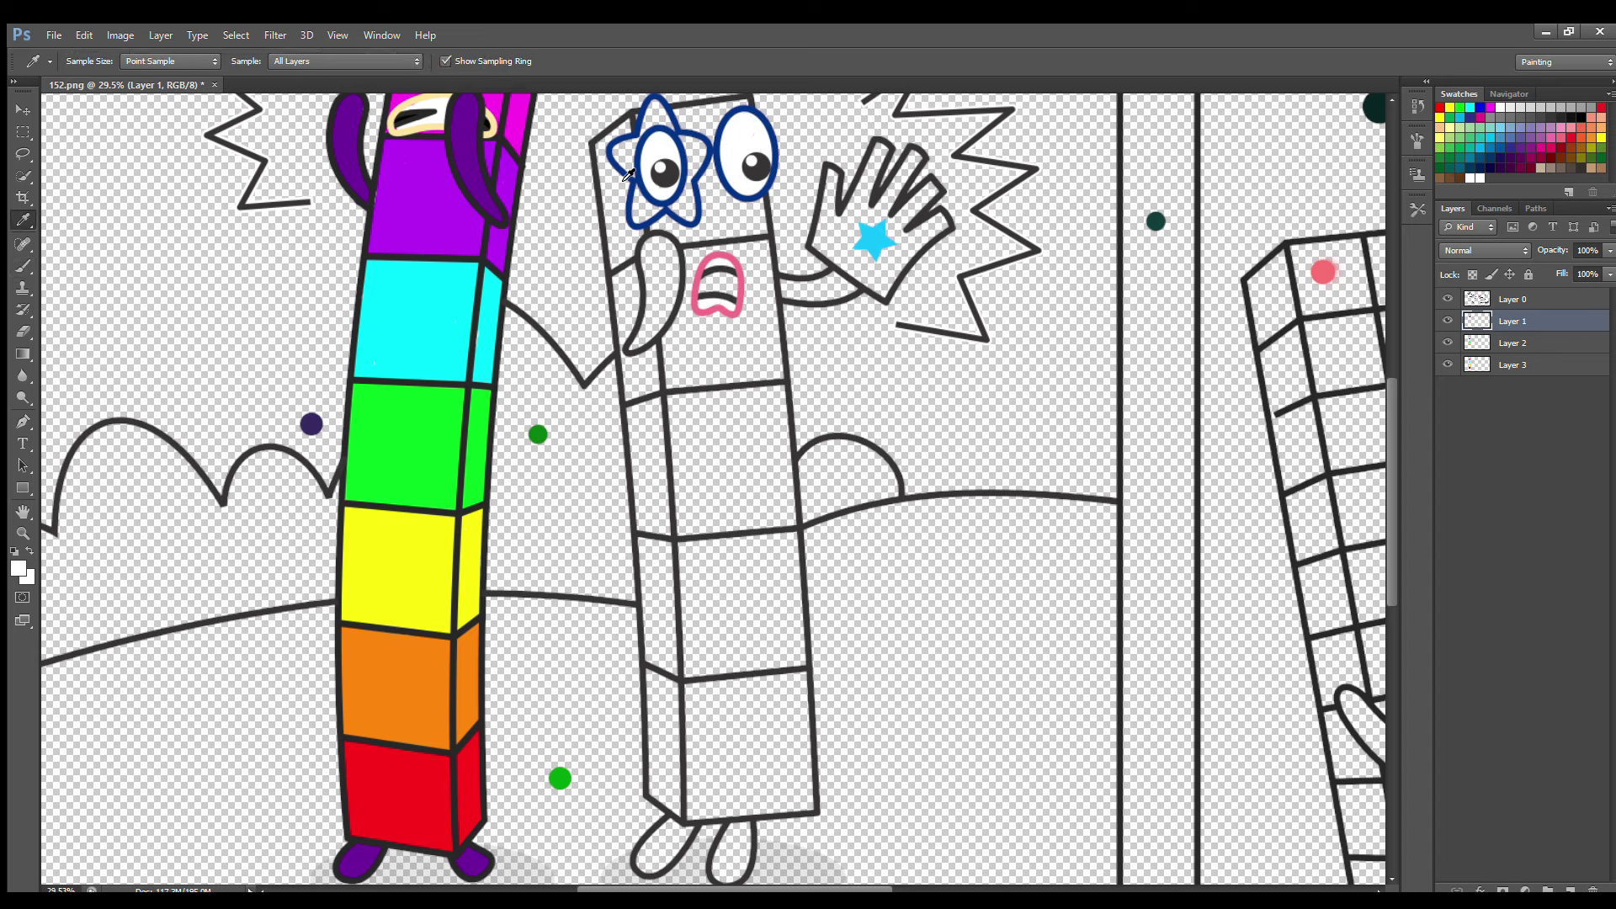
click(627, 174)
key(b)
mouse_move(650, 320)
mouse_down()
mouse_move(660, 245)
mouse_move(673, 311)
mouse_move(669, 278)
mouse_move(674, 290)
mouse_up()
drag(781, 288, 829, 293)
mouse_move(731, 839)
mouse_down()
mouse_move(739, 874)
mouse_move(746, 829)
mouse_up()
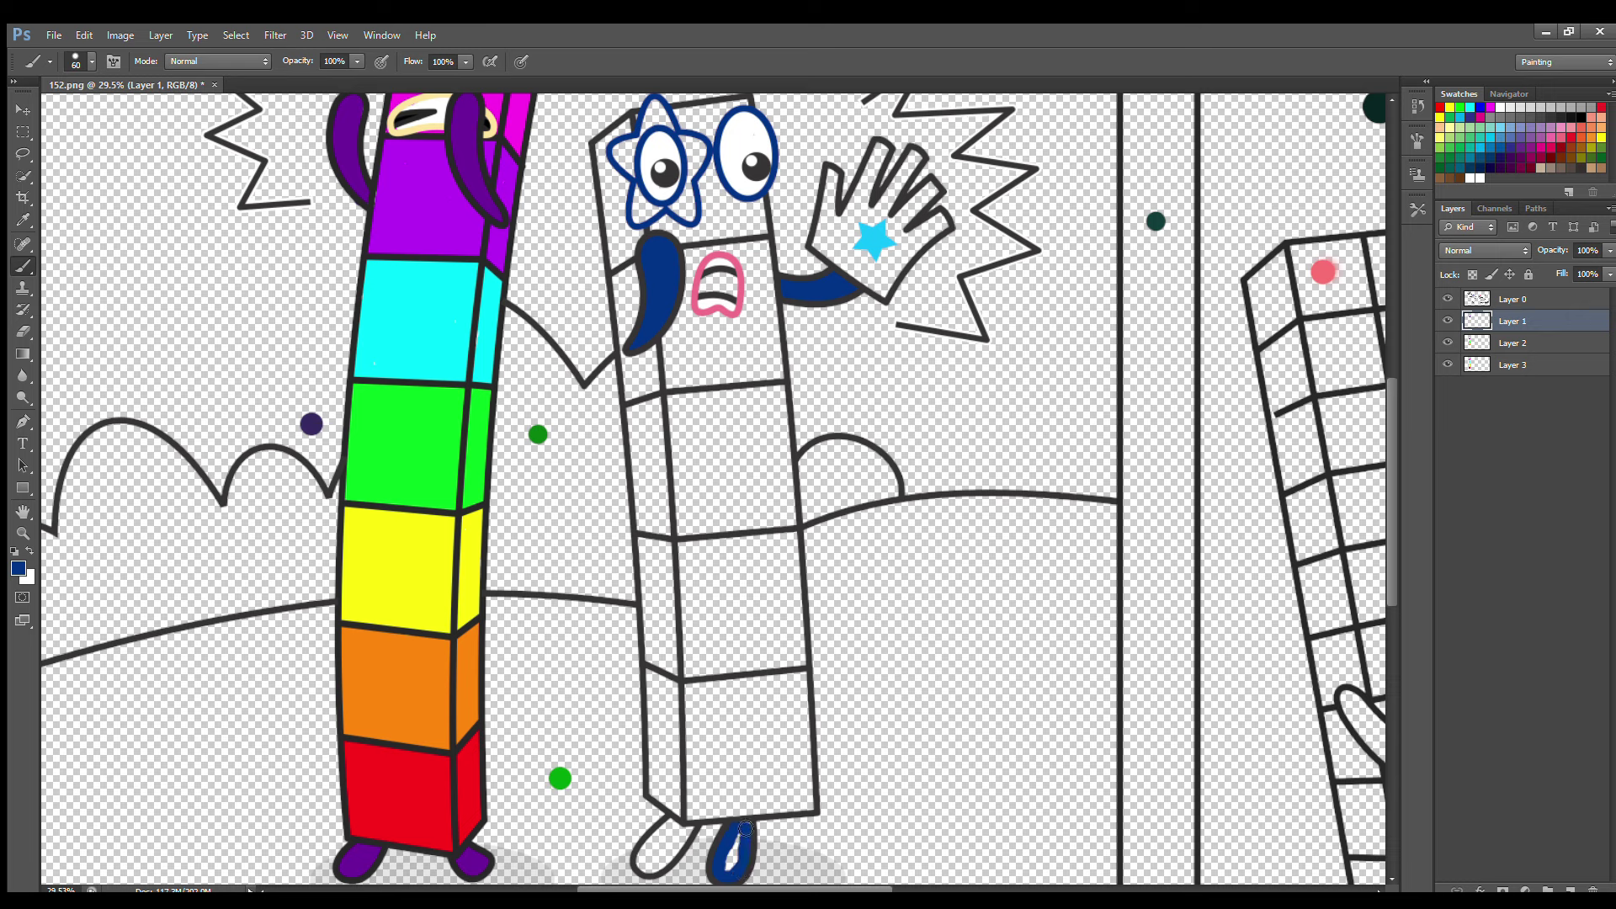
drag(644, 857, 686, 835)
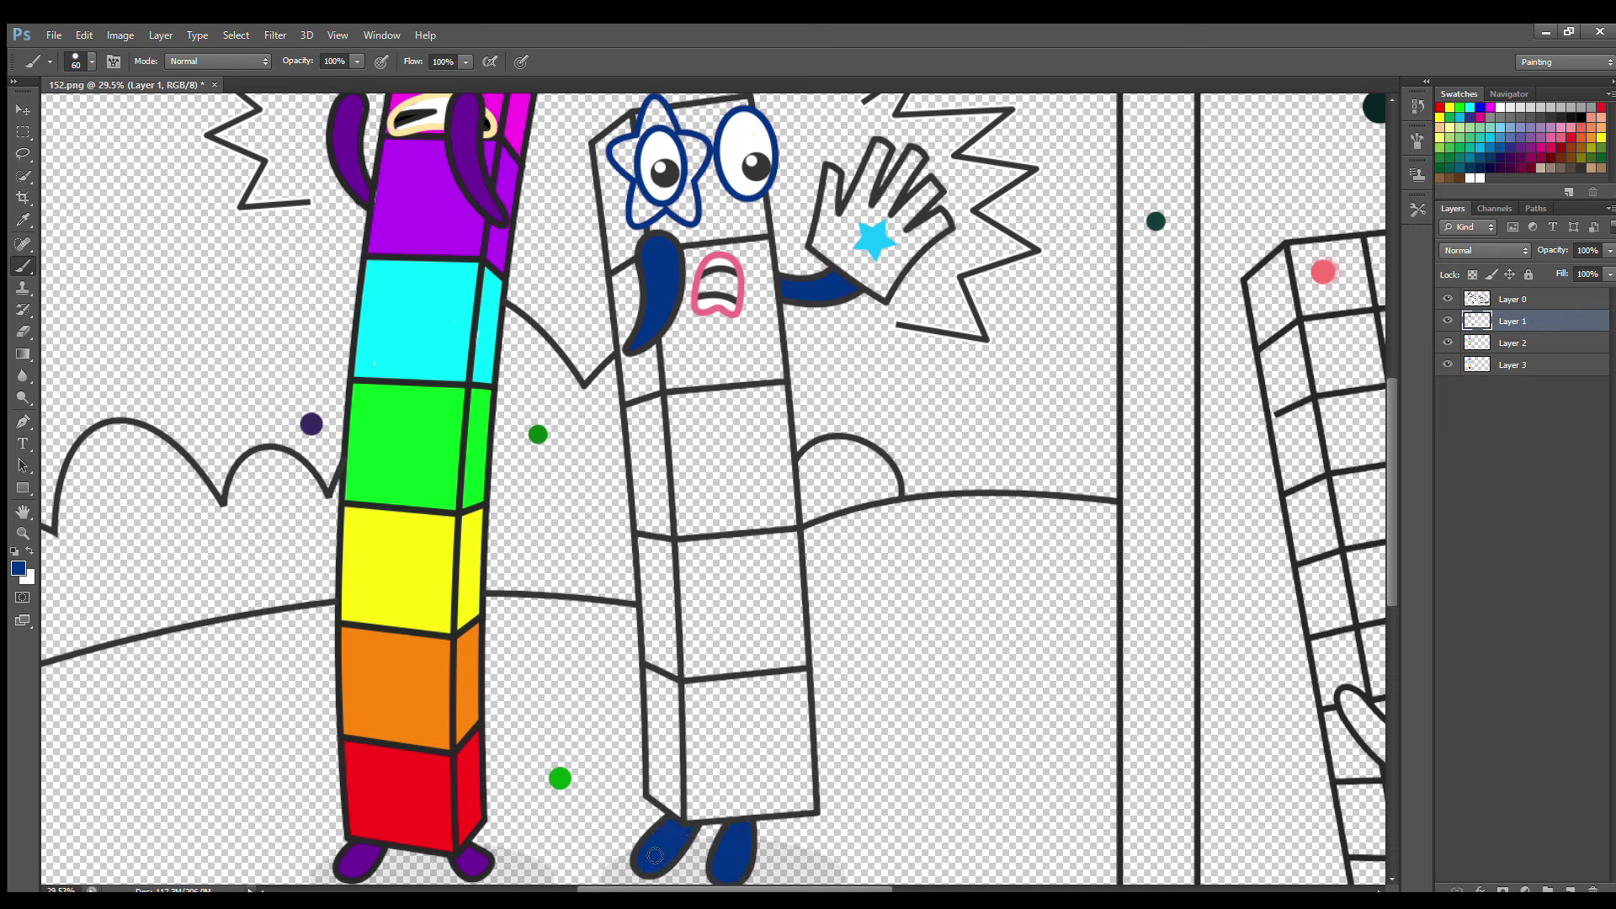
On Layer 2, fill the star around the eye with dark blue and paint the mouth black with white teeth.
key(alt+bracketleft)
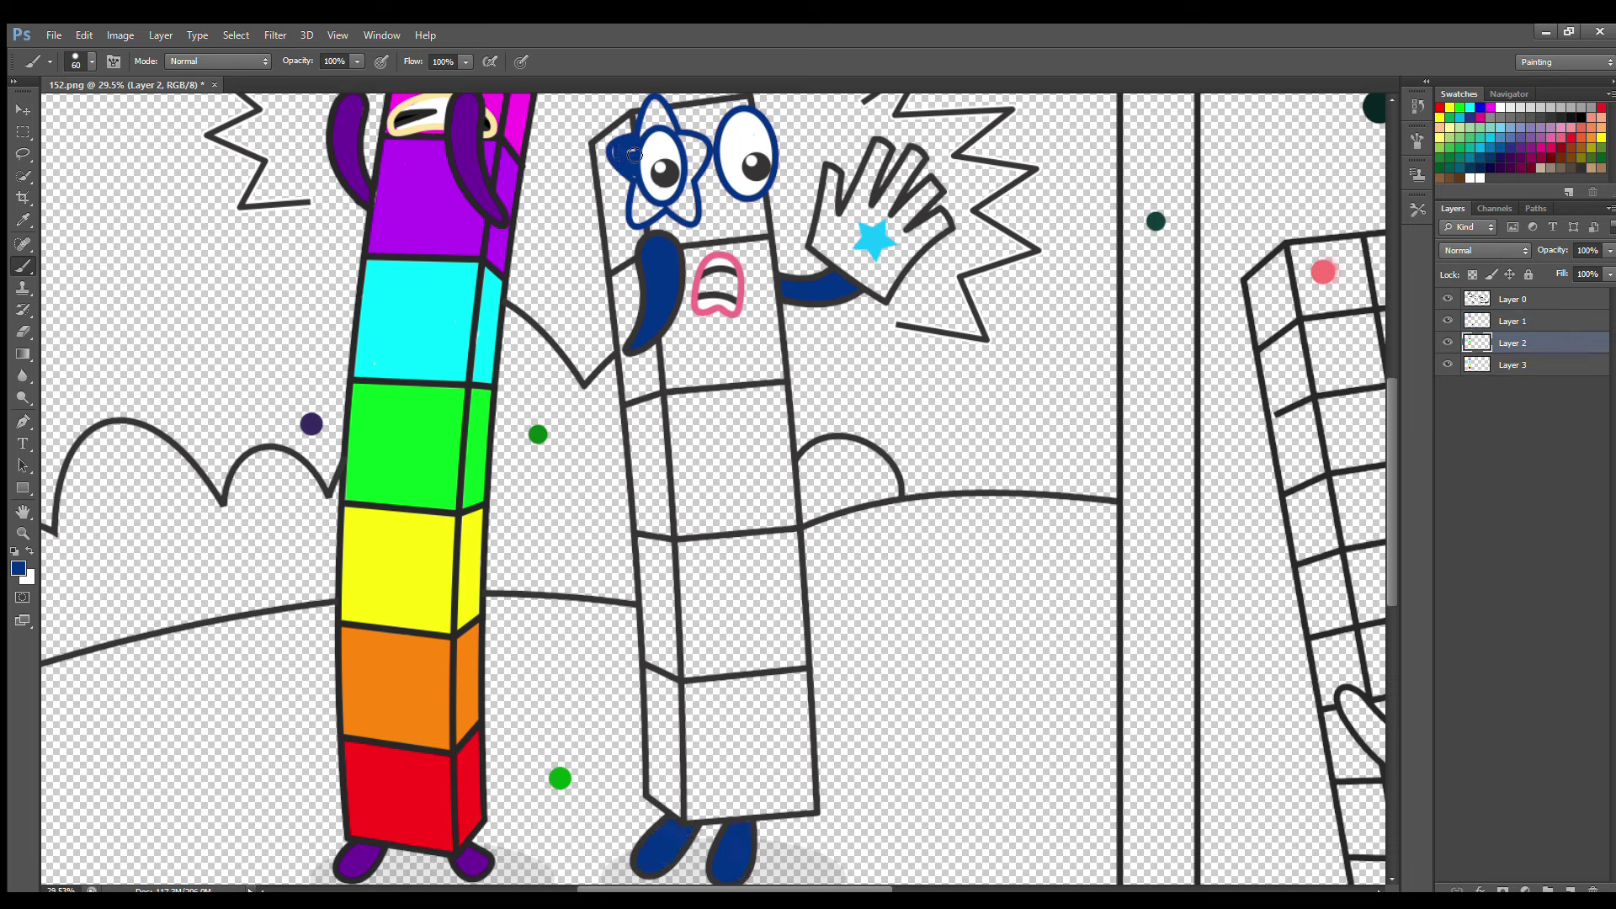
mouse_move(690, 217)
mouse_down()
mouse_move(703, 146)
mouse_move(658, 106)
mouse_move(691, 162)
mouse_up()
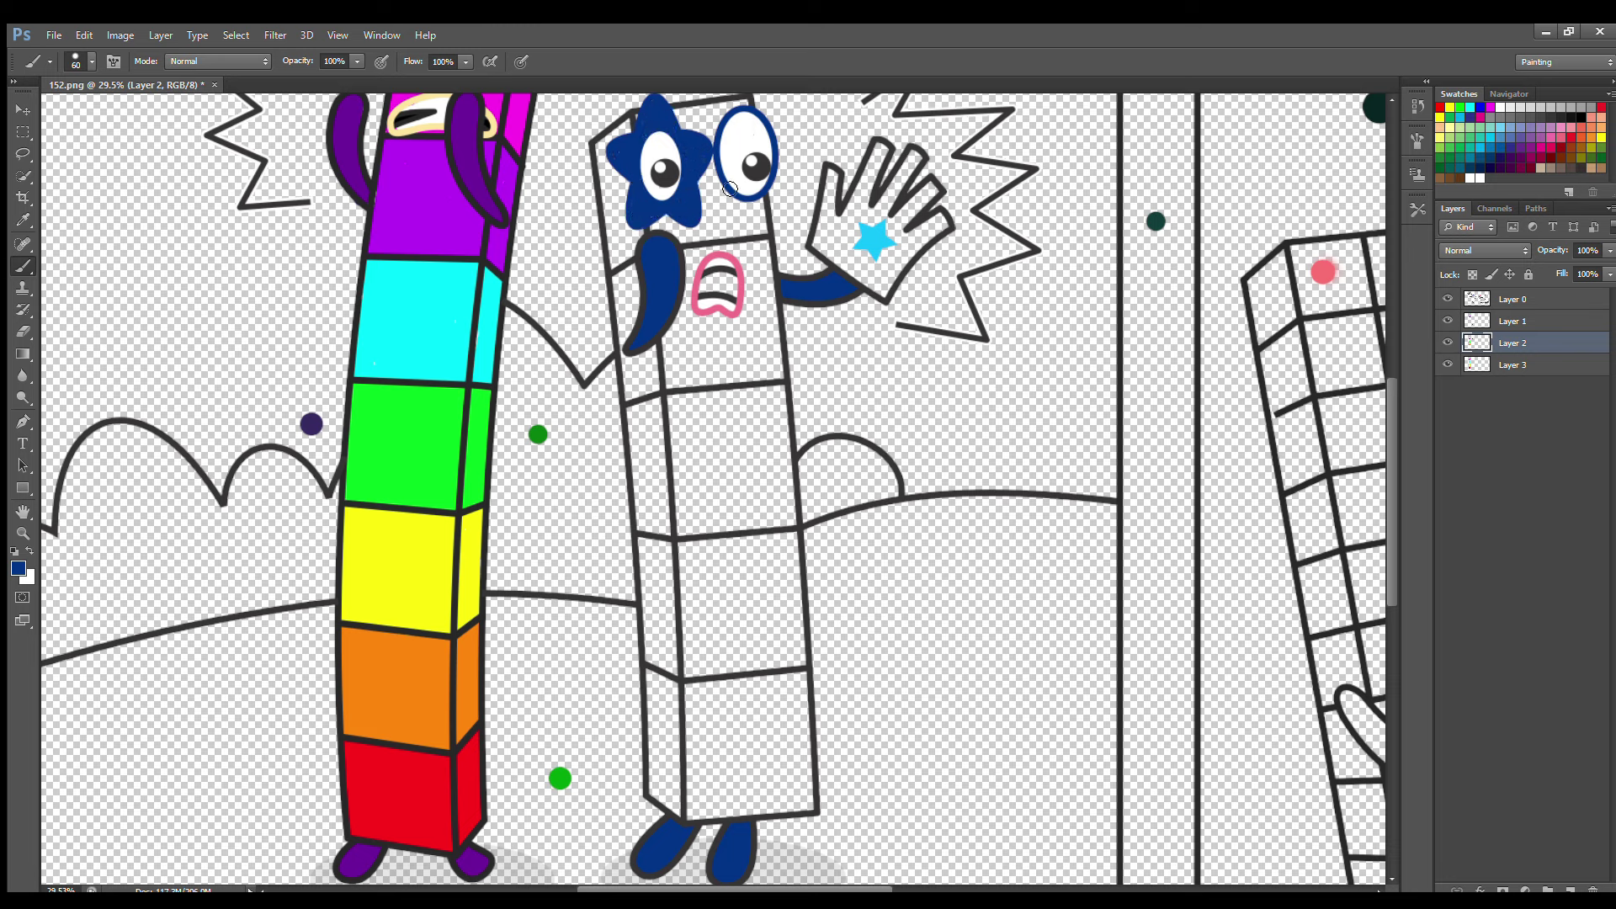
key(i)
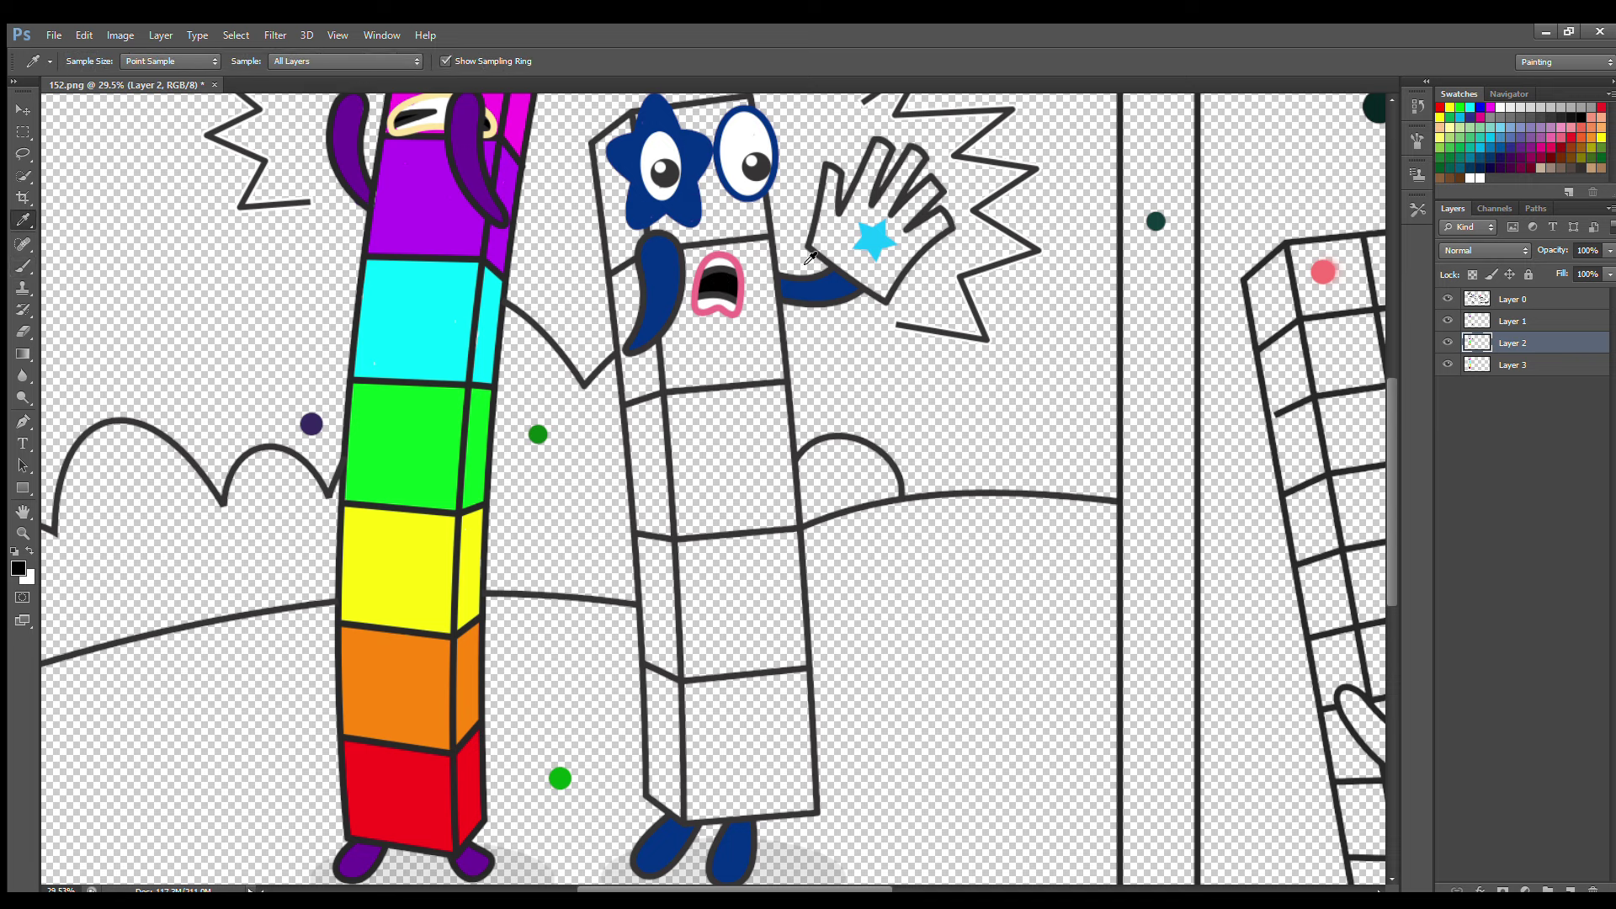
Fill the second character's raised open hand around the star with a very dark navy blue.
click(808, 282)
key(b)
mouse_move(832, 168)
mouse_down()
mouse_move(824, 226)
mouse_move(886, 292)
mouse_move(848, 267)
mouse_move(895, 275)
mouse_move(942, 227)
mouse_move(922, 230)
mouse_move(933, 190)
mouse_move(890, 199)
mouse_move(914, 158)
mouse_move(870, 214)
mouse_move(881, 158)
mouse_move(835, 204)
mouse_move(837, 228)
mouse_move(901, 250)
mouse_move(829, 240)
mouse_move(864, 231)
mouse_up()
On Layer 3, fill the front faces of all the second character's blocks with the light blue sampled from the hand's star.
key(alt+bracketleft)
alt+click(874, 240)
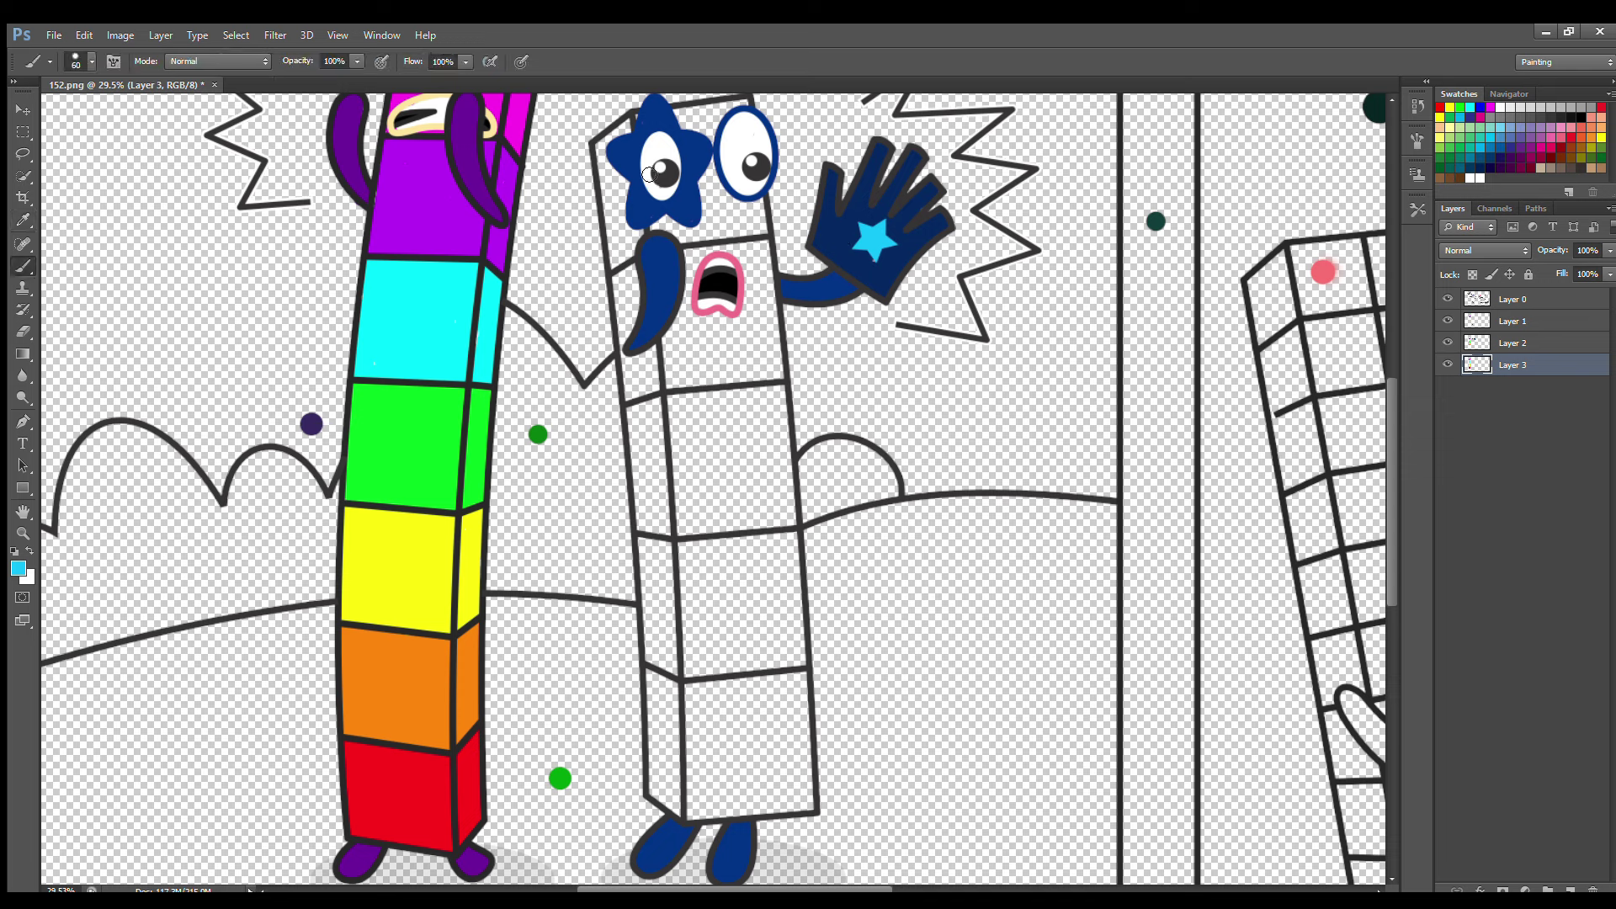
mouse_move(682, 320)
mouse_down()
mouse_move(699, 800)
mouse_move(779, 799)
mouse_move(804, 745)
mouse_move(804, 653)
mouse_move(761, 207)
mouse_up()
mouse_move(747, 111)
mouse_down()
mouse_move(662, 124)
mouse_move(739, 204)
mouse_move(687, 229)
mouse_move(739, 268)
mouse_move(757, 348)
mouse_move(735, 357)
mouse_move(778, 501)
mouse_move(795, 788)
mouse_move(735, 802)
mouse_move(703, 432)
mouse_move(745, 504)
mouse_move(727, 538)
mouse_up()
key(bracketright)
key(bracketright)
key(bracketright)
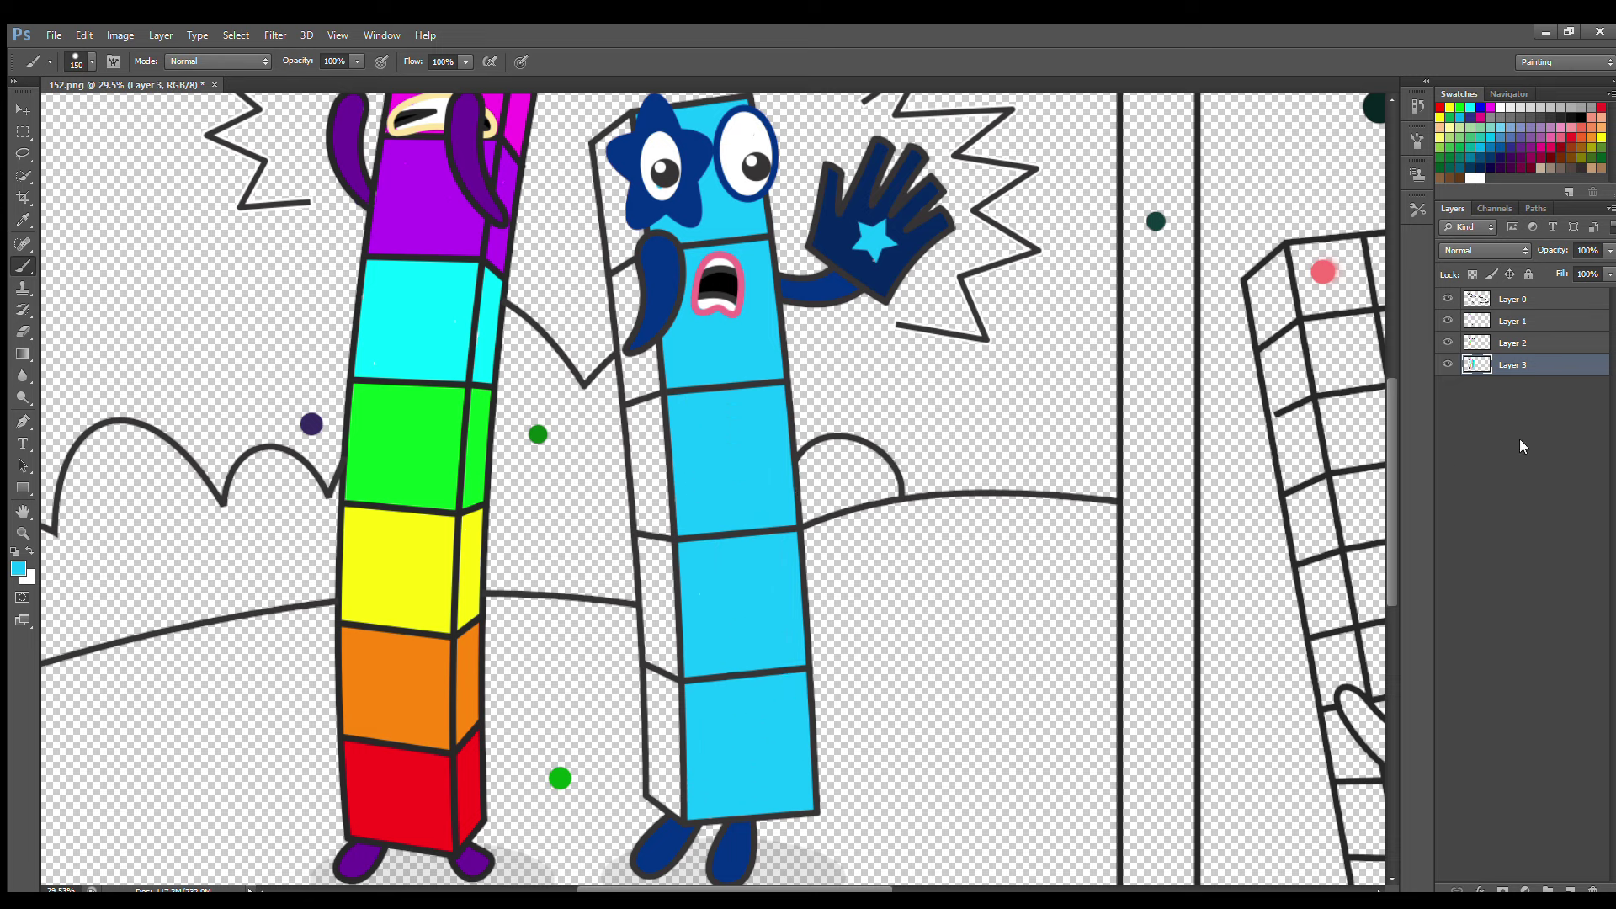
Add a layer below Layer 3 and fill the second character's side faces with a darker shade of the light blue.
click(1570, 891)
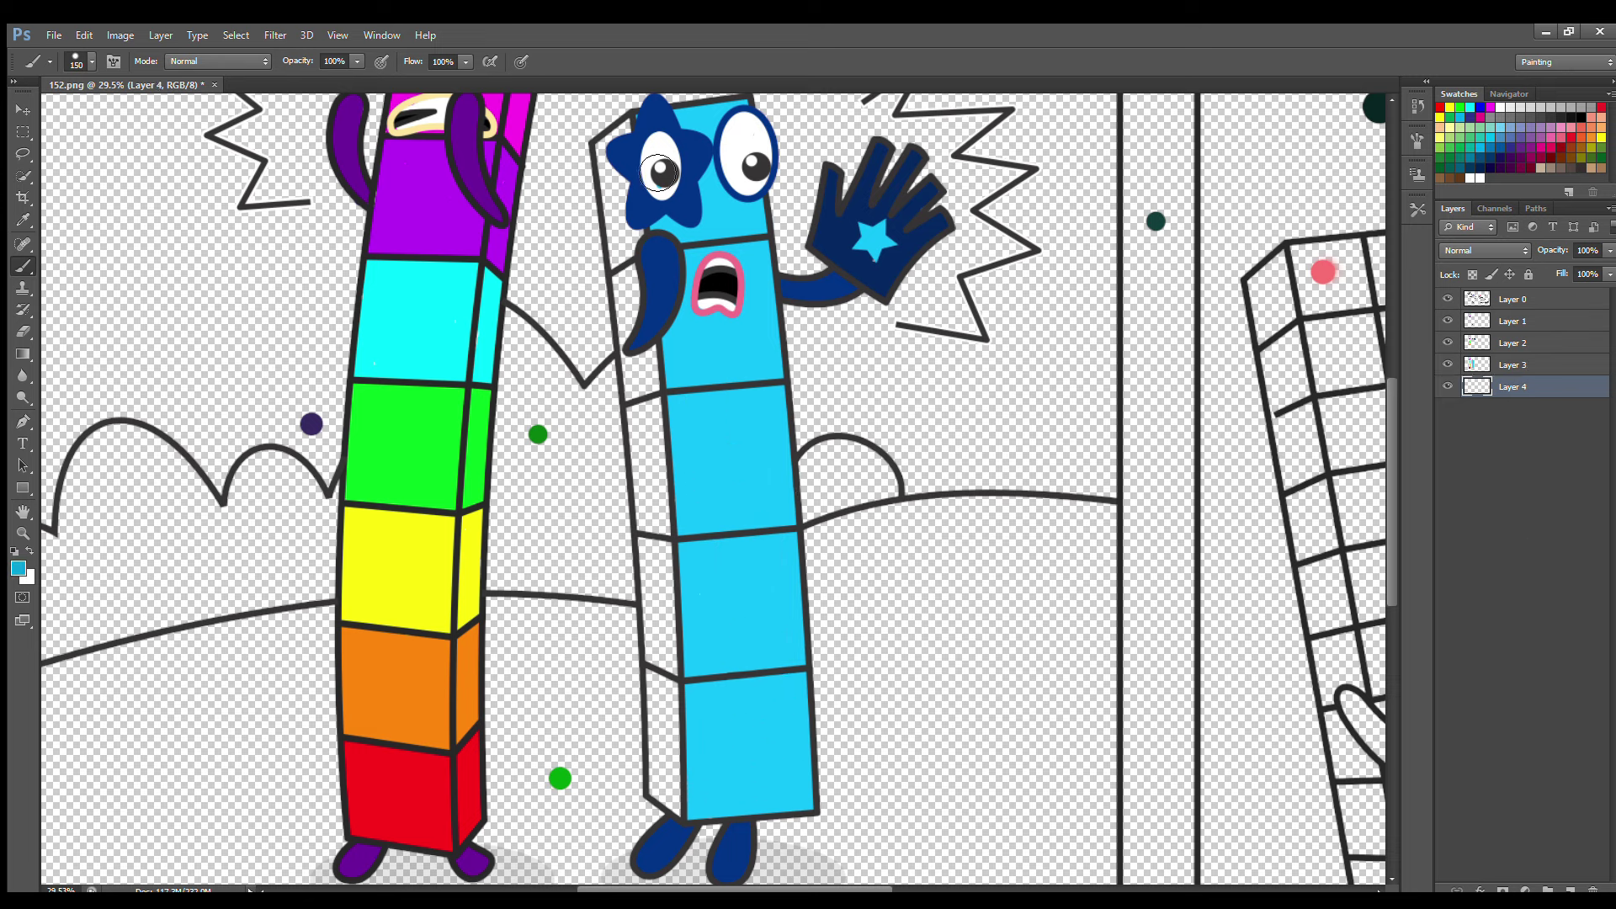
mouse_move(613, 135)
mouse_down()
mouse_move(665, 516)
mouse_move(675, 808)
mouse_up()
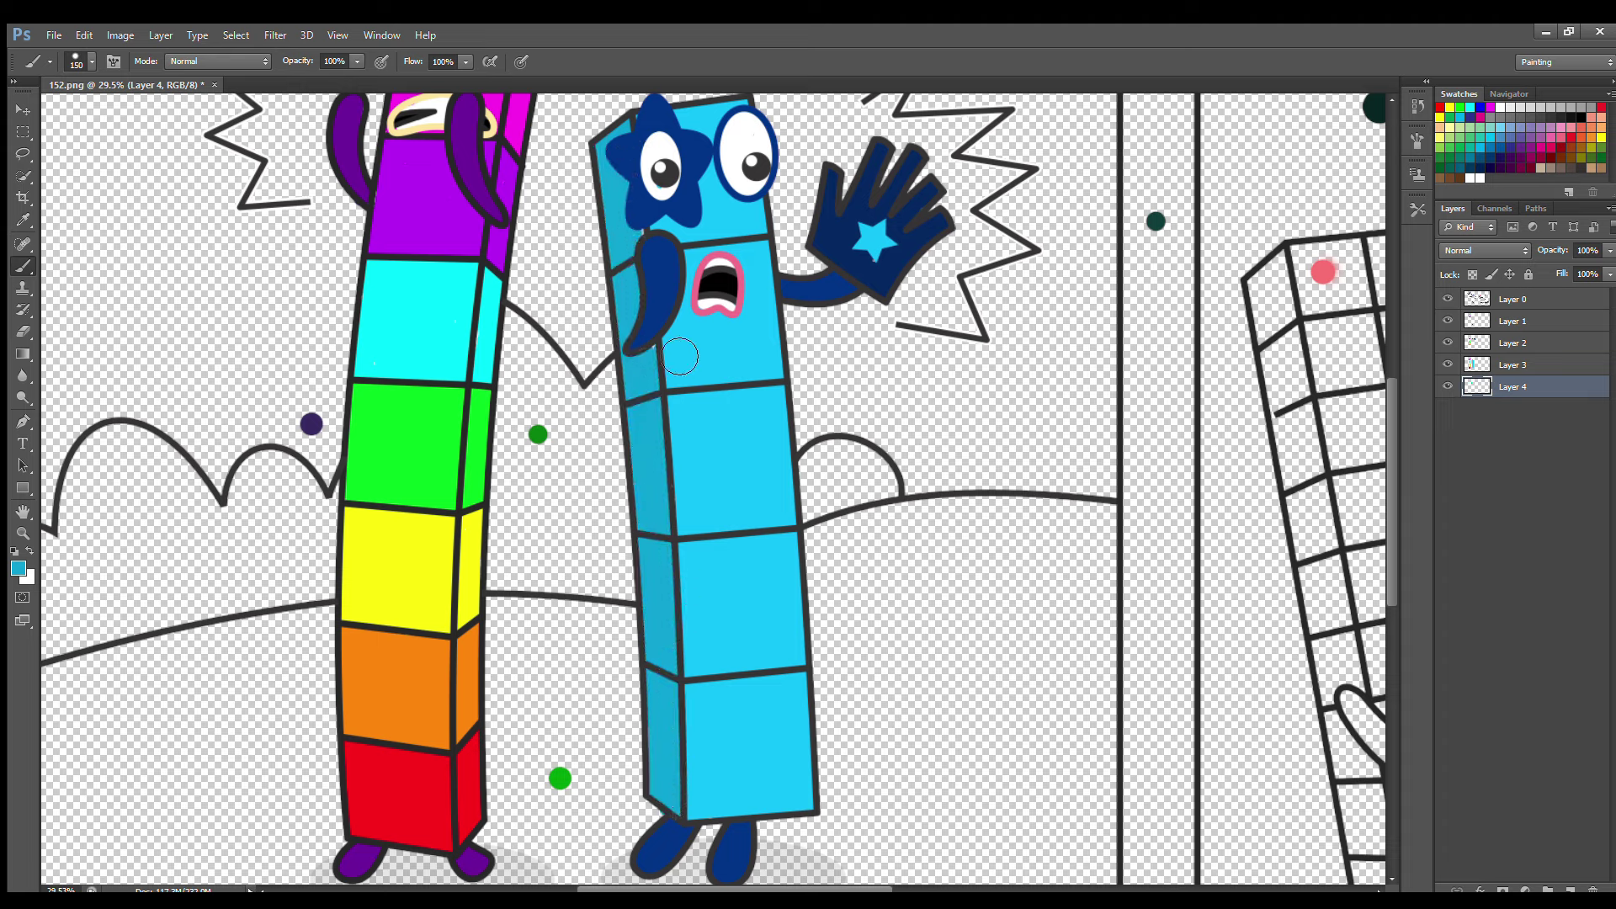
key(e)
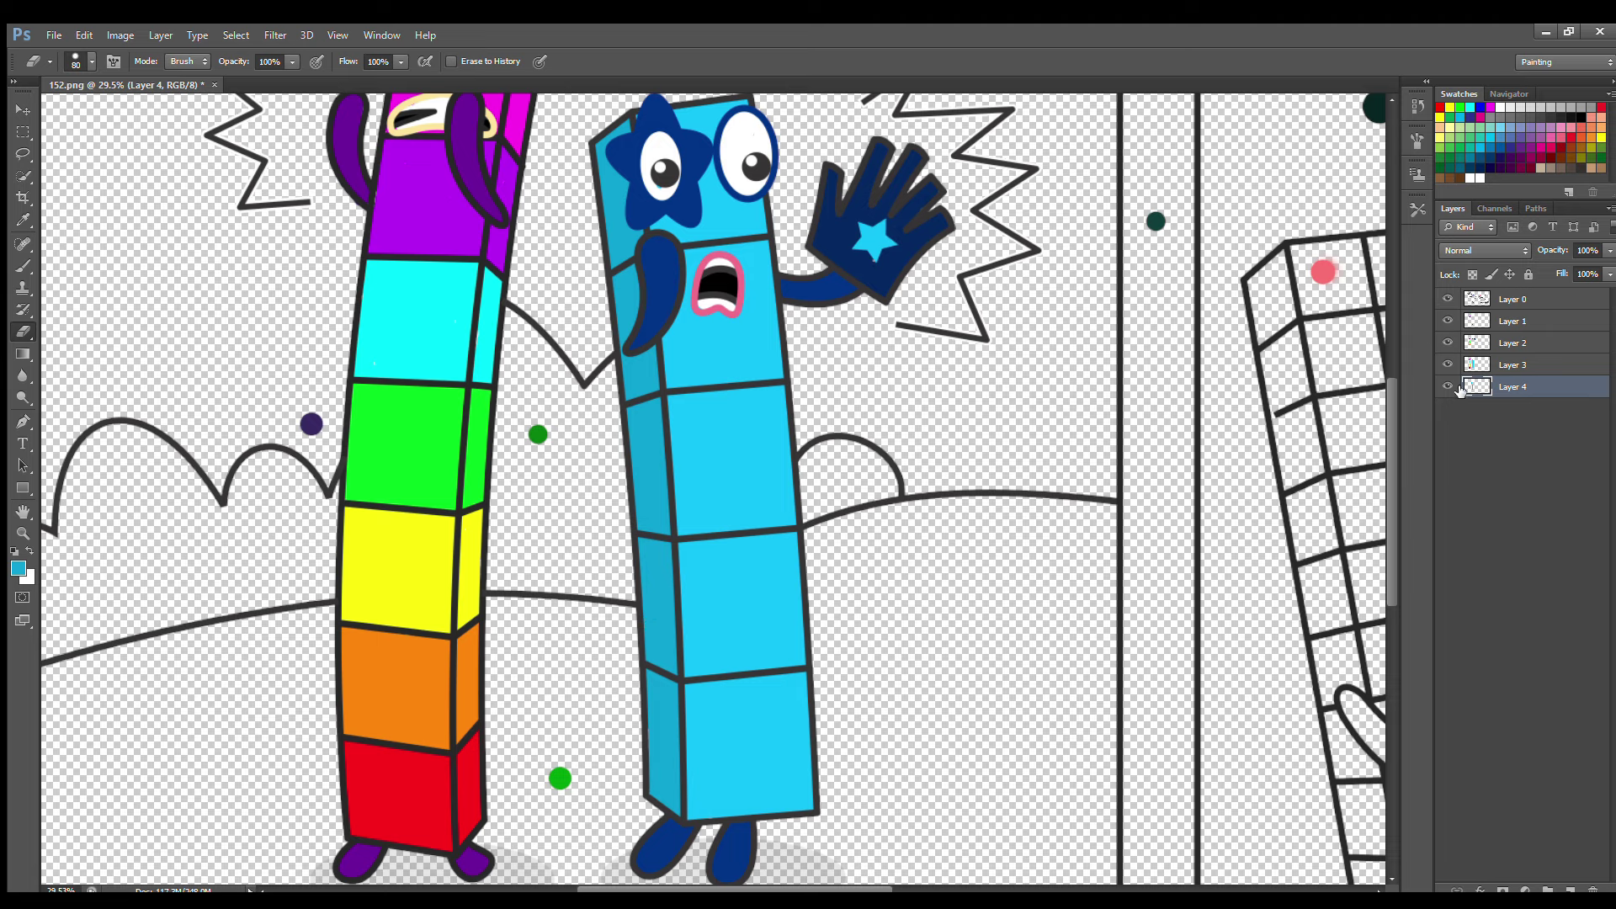
On Layer 4, paint a band of the sampled dark green along the inner edge of the background bushes' outline.
click(23, 220)
click(538, 435)
key(b)
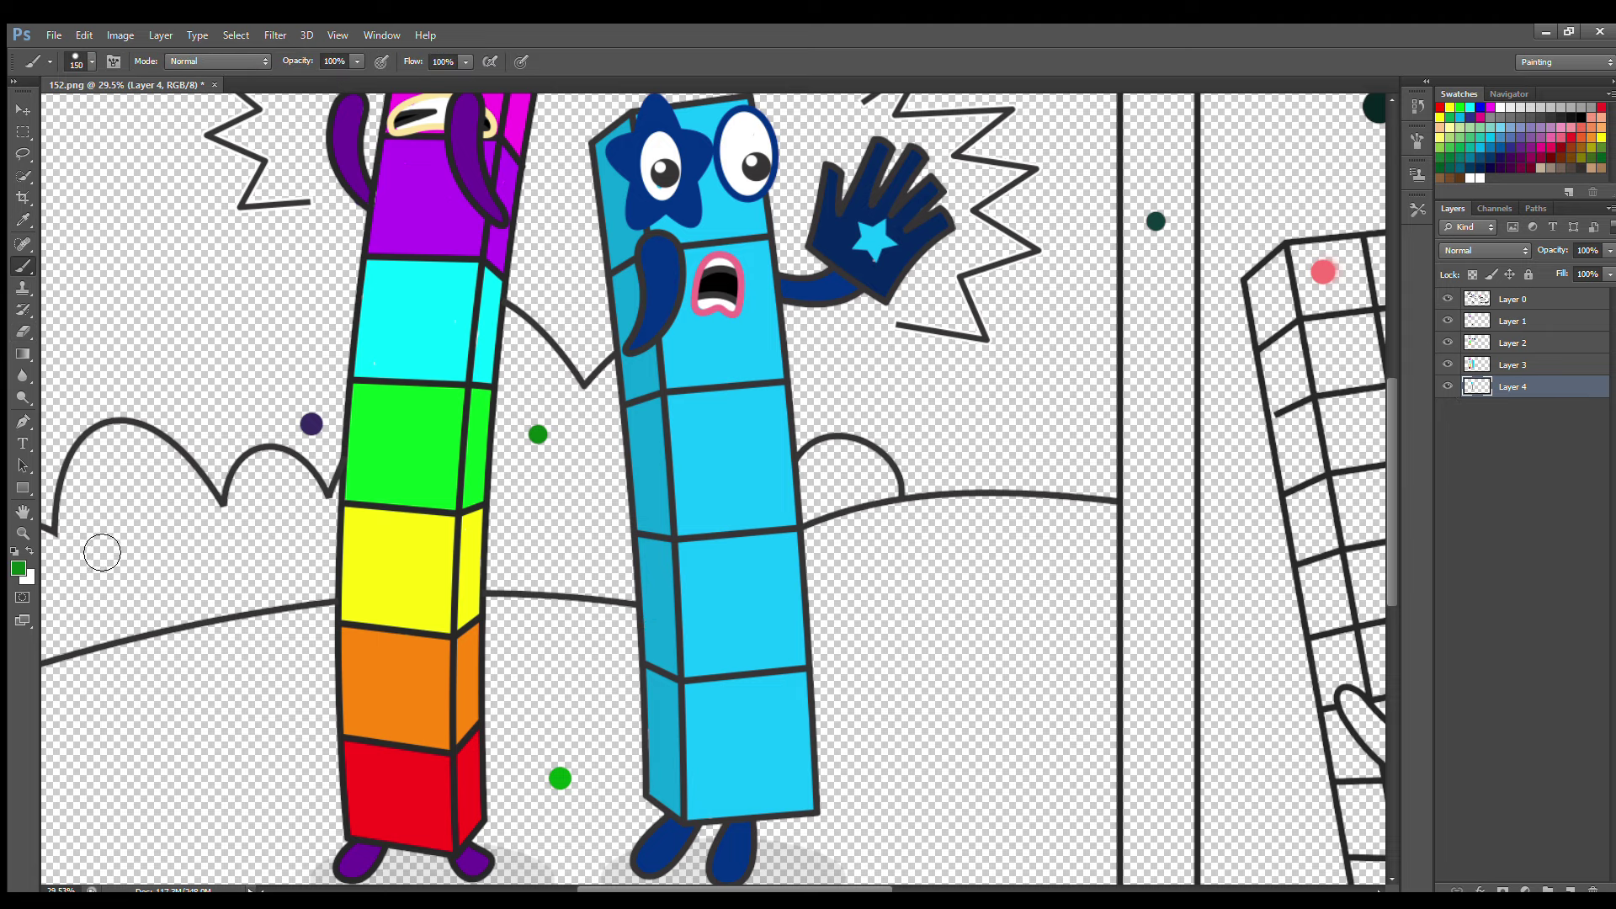
scroll(439, 781, left, 2)
mouse_move(80, 548)
mouse_down()
mouse_move(127, 530)
mouse_move(144, 464)
mouse_move(183, 441)
mouse_move(222, 452)
mouse_move(267, 507)
mouse_move(298, 509)
mouse_move(319, 468)
mouse_move(379, 502)
mouse_move(410, 493)
mouse_move(578, 330)
mouse_move(650, 409)
mouse_move(687, 373)
mouse_up()
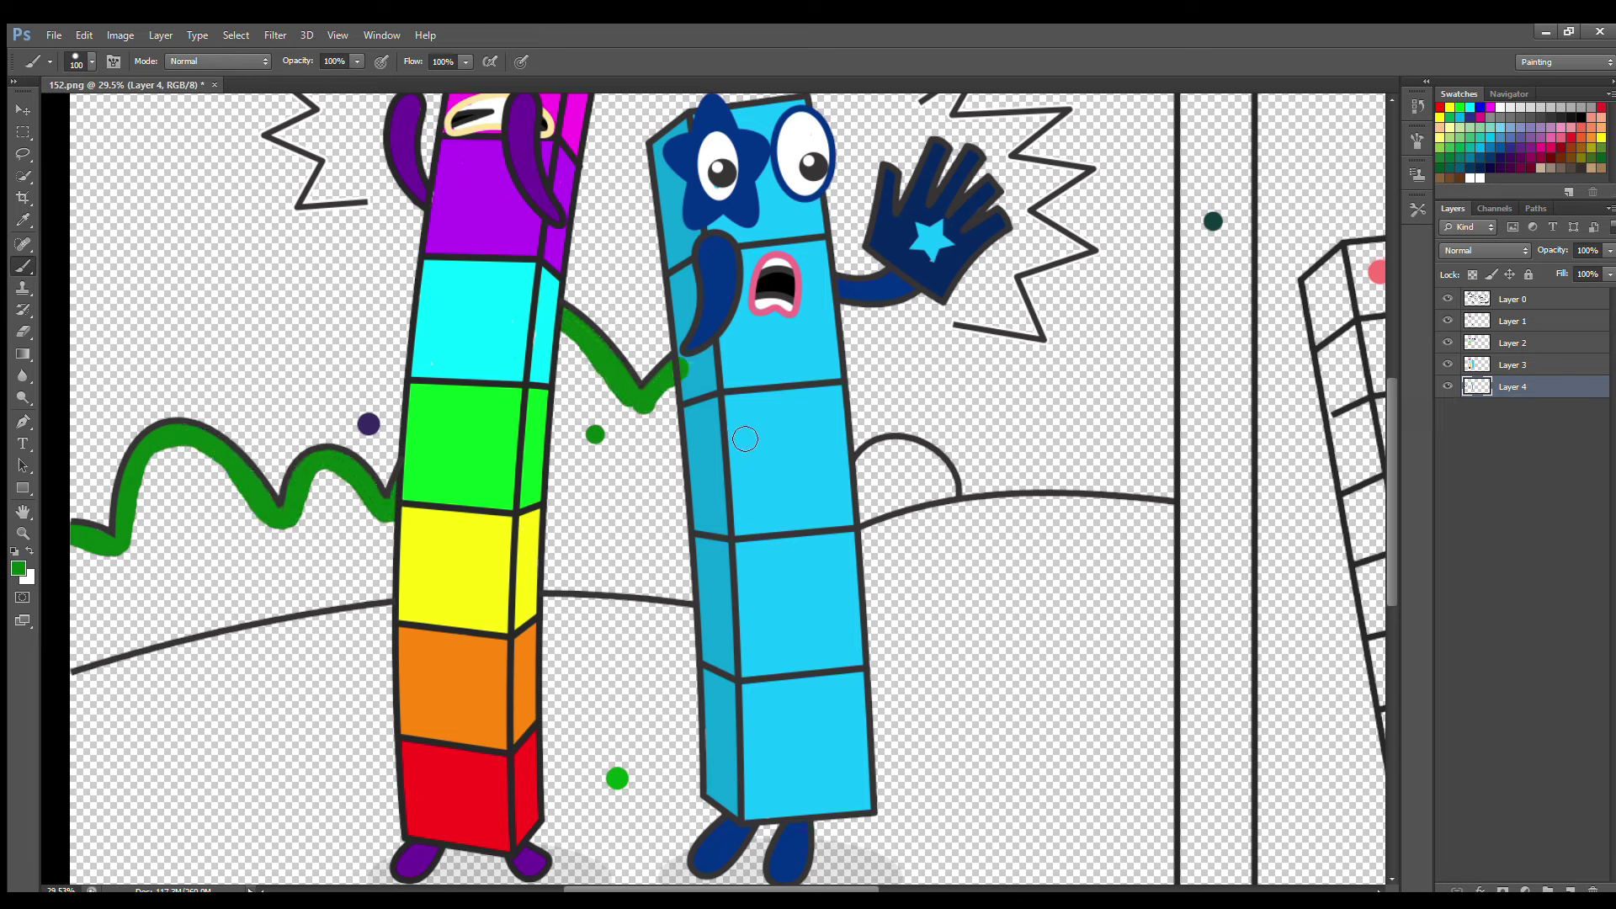
On a new layer below Layer 4, fill the small rounded bush and extend the larger bushes' green downward, and add another layer beneath.
key(ctrl+shift+alt+n)
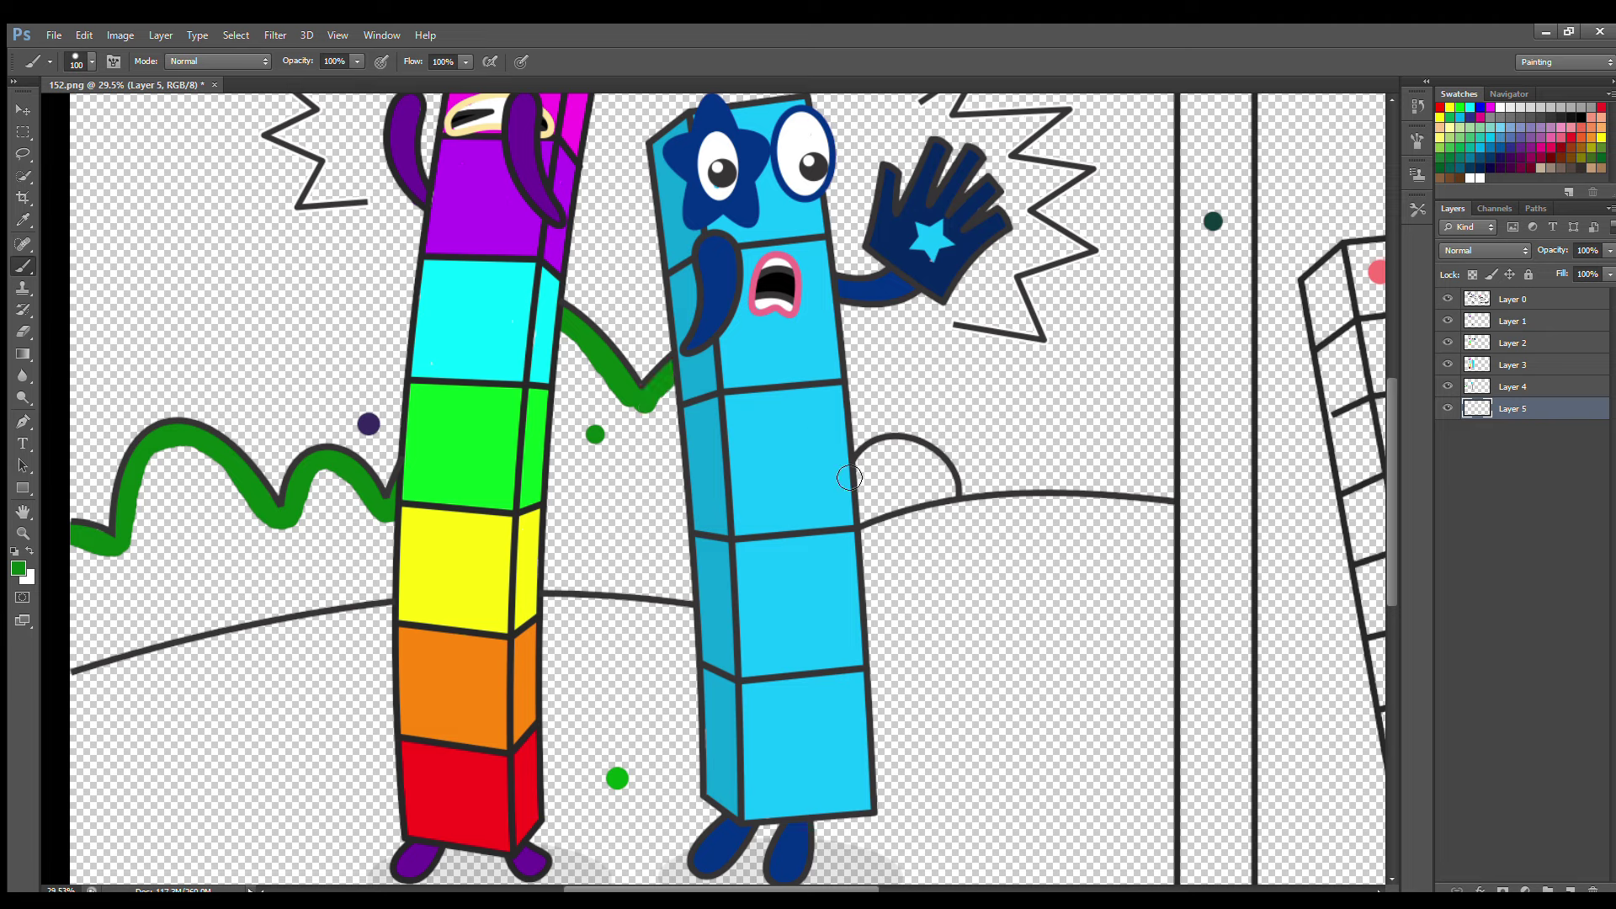
mouse_move(850, 477)
mouse_down()
mouse_move(892, 459)
mouse_move(938, 468)
mouse_move(953, 497)
mouse_move(871, 503)
mouse_up()
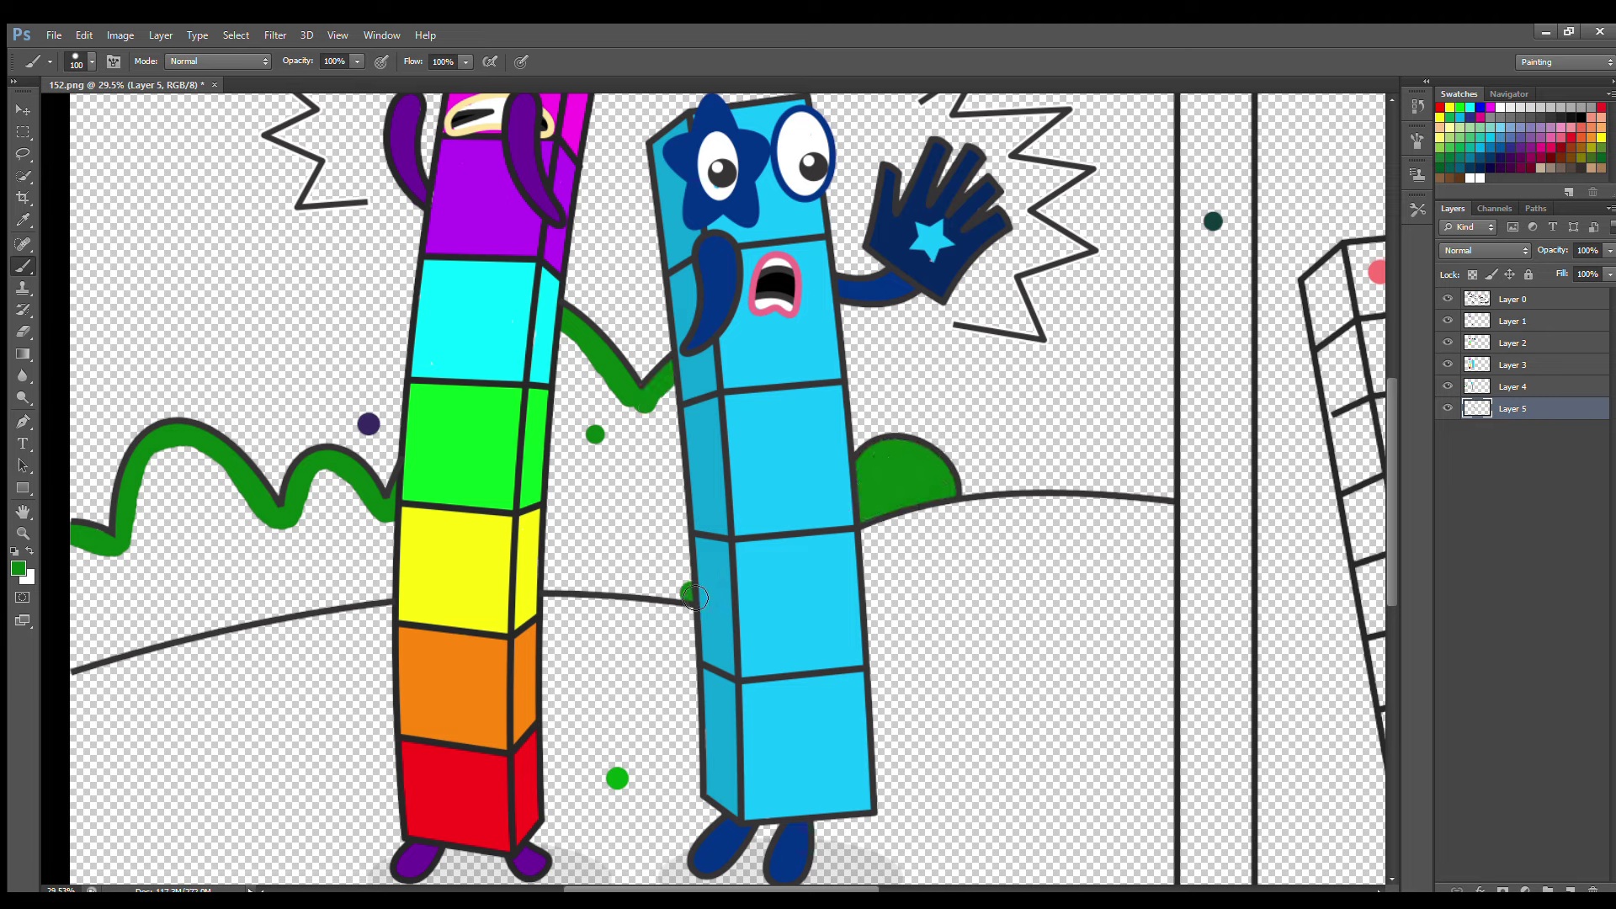
mouse_move(131, 560)
mouse_down()
mouse_move(145, 574)
mouse_move(253, 530)
mouse_move(392, 518)
mouse_up()
mouse_move(551, 404)
mouse_down()
mouse_move(571, 378)
mouse_move(610, 435)
mouse_up()
click(1571, 890)
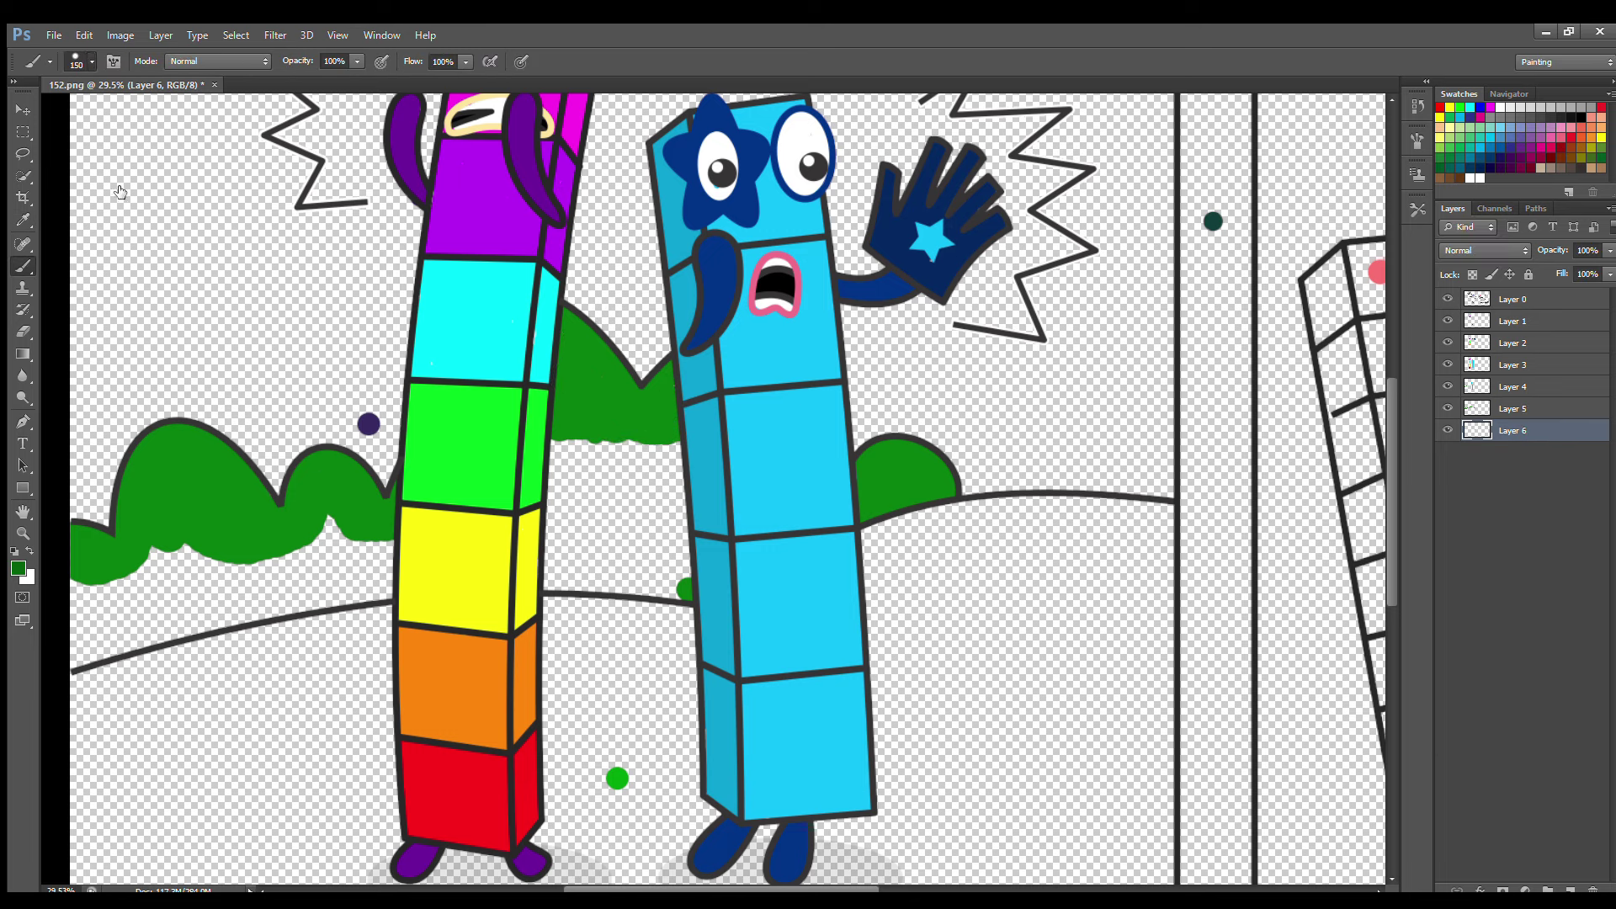
Shade the lower part of the background bushes beside the rainbow character in soft dark green with the brush at size 200.
key(bracketright)
mouse_move(135, 560)
mouse_down()
mouse_move(102, 599)
mouse_move(227, 566)
mouse_up()
key(alt+bracketleft)
mouse_move(92, 589)
mouse_down()
mouse_move(134, 604)
mouse_move(180, 561)
mouse_move(164, 602)
mouse_move(227, 565)
mouse_move(349, 547)
mouse_move(327, 560)
mouse_up()
click(1509, 432)
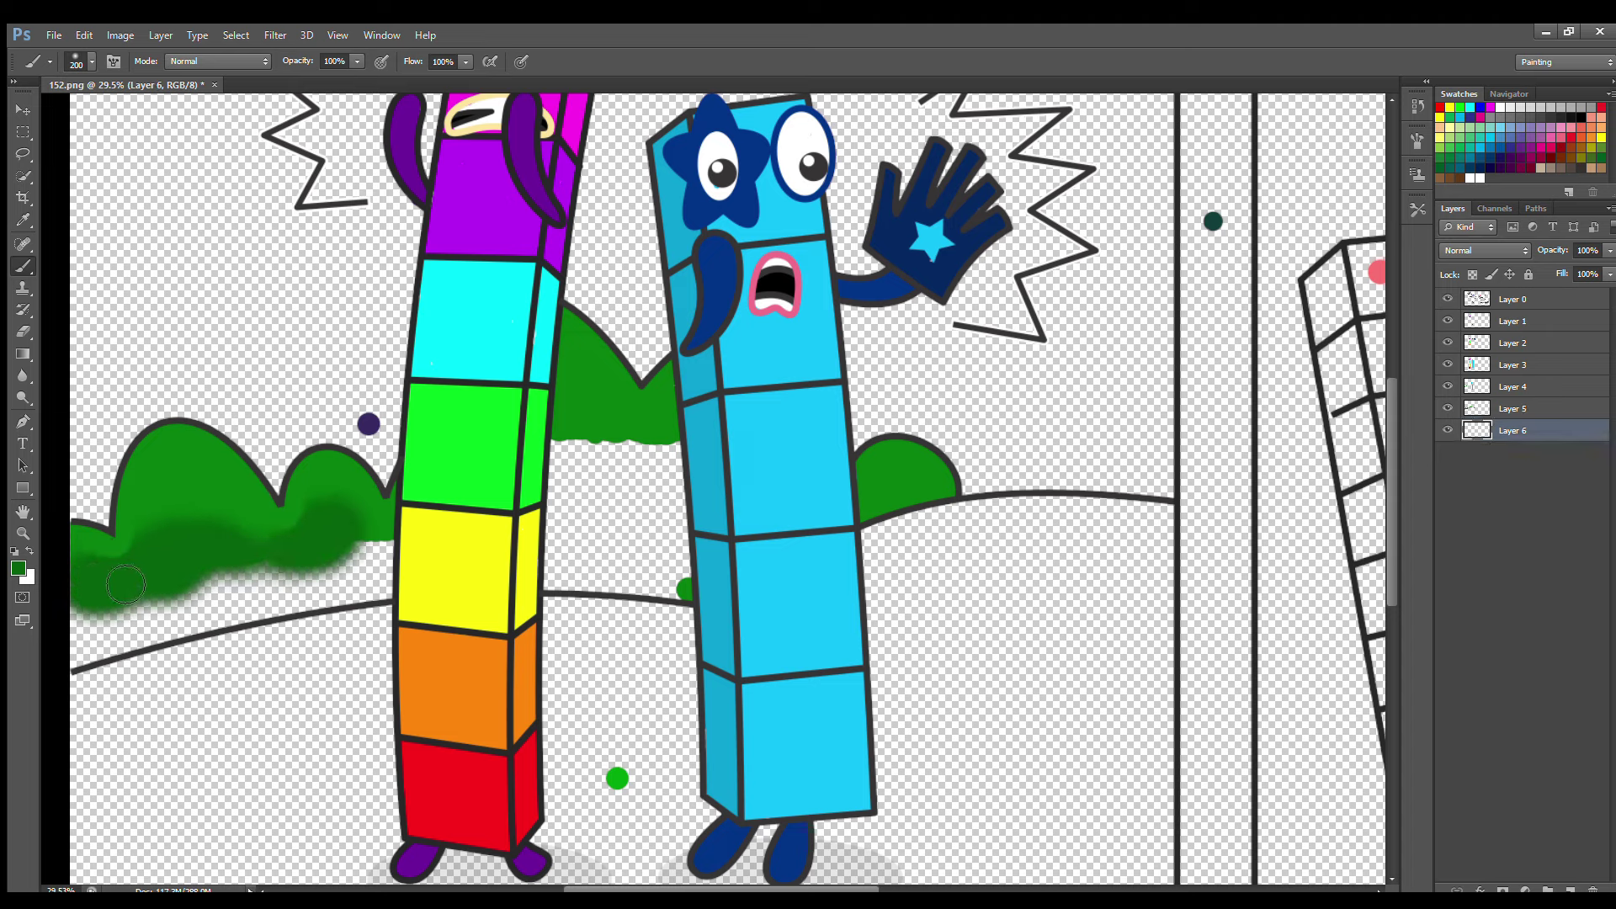
key(alt+bracketright)
key(alt+bracketright)
mouse_move(184, 560)
mouse_down()
mouse_move(233, 541)
mouse_move(315, 554)
mouse_up()
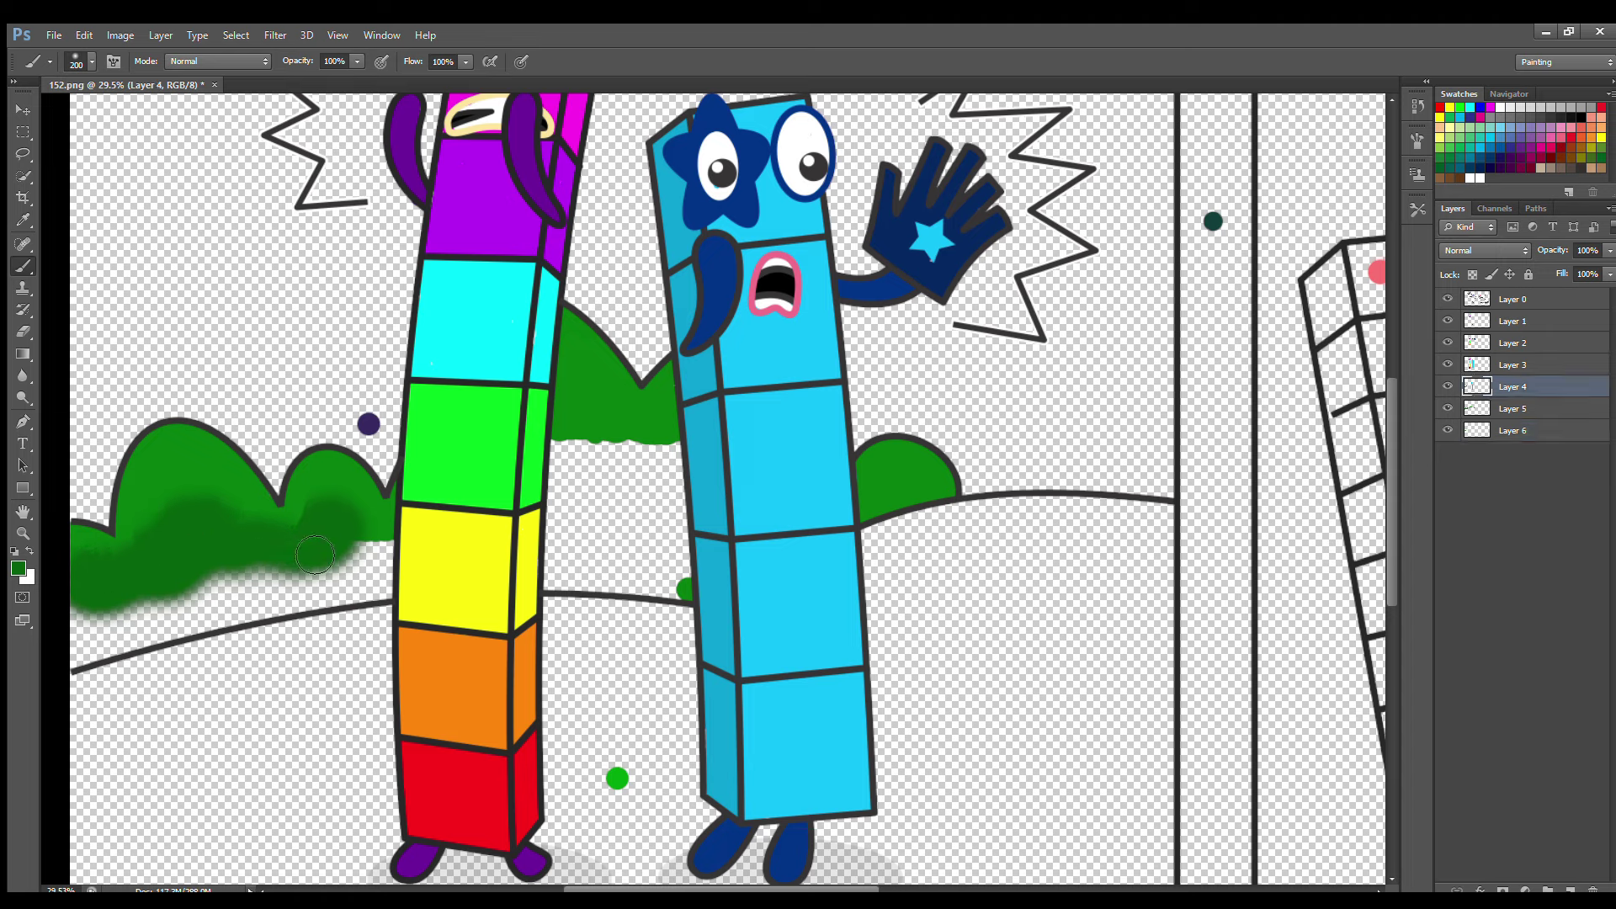
On Layer 5, shade the lower parts of the bush between the two characters and the small rounded bush in dark green.
click(1520, 409)
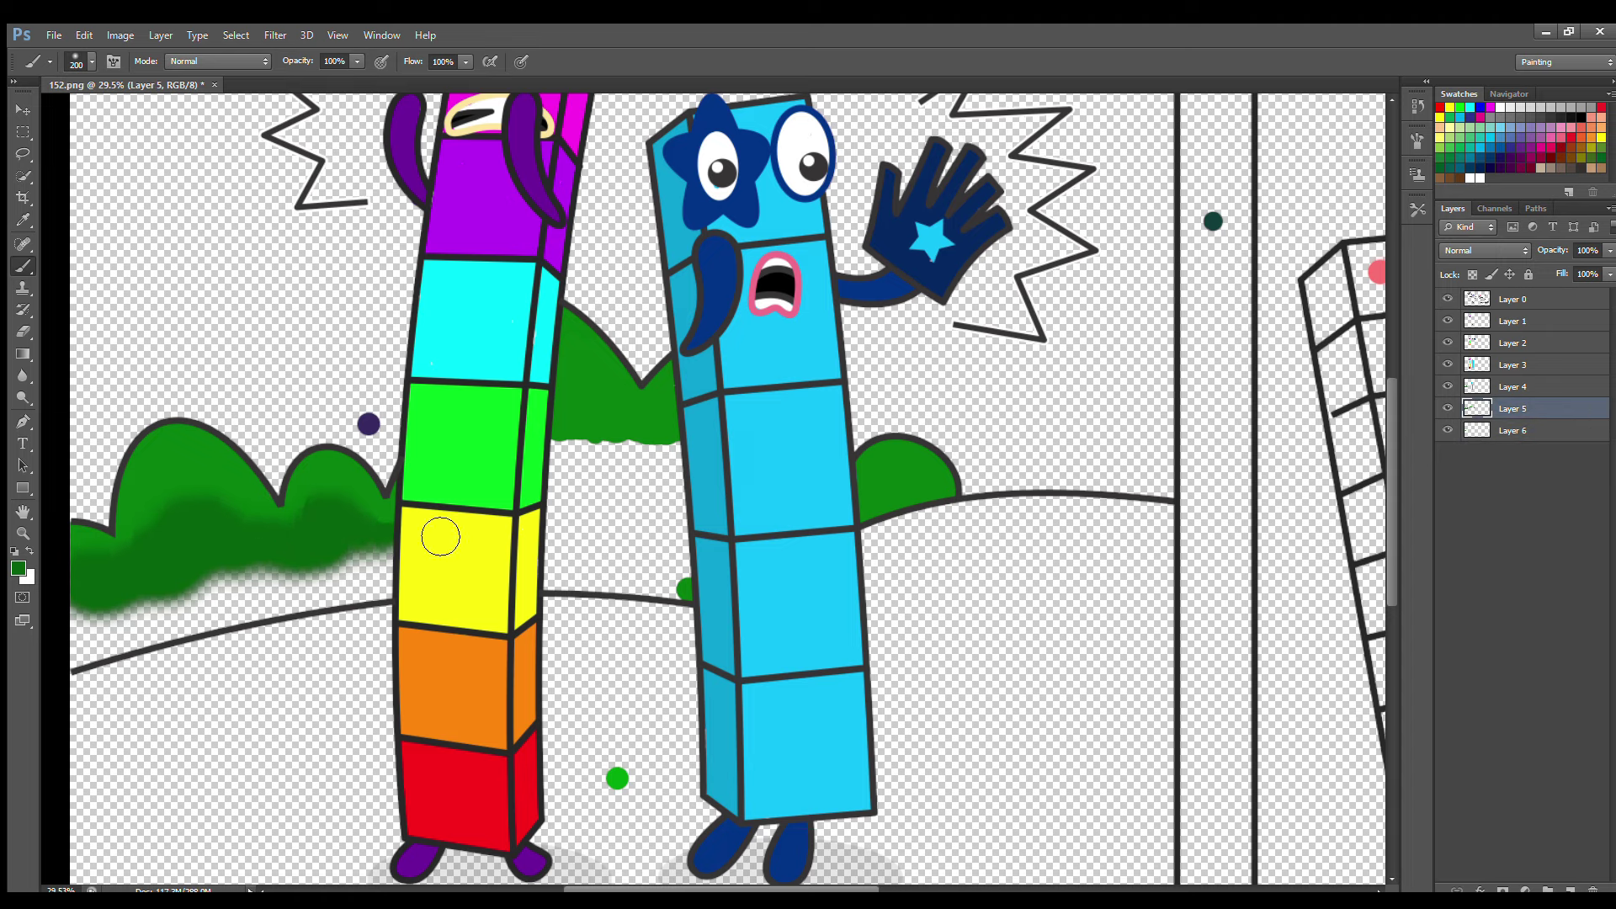
mouse_move(573, 472)
mouse_down()
mouse_move(652, 454)
mouse_move(560, 497)
mouse_up()
click(1522, 301)
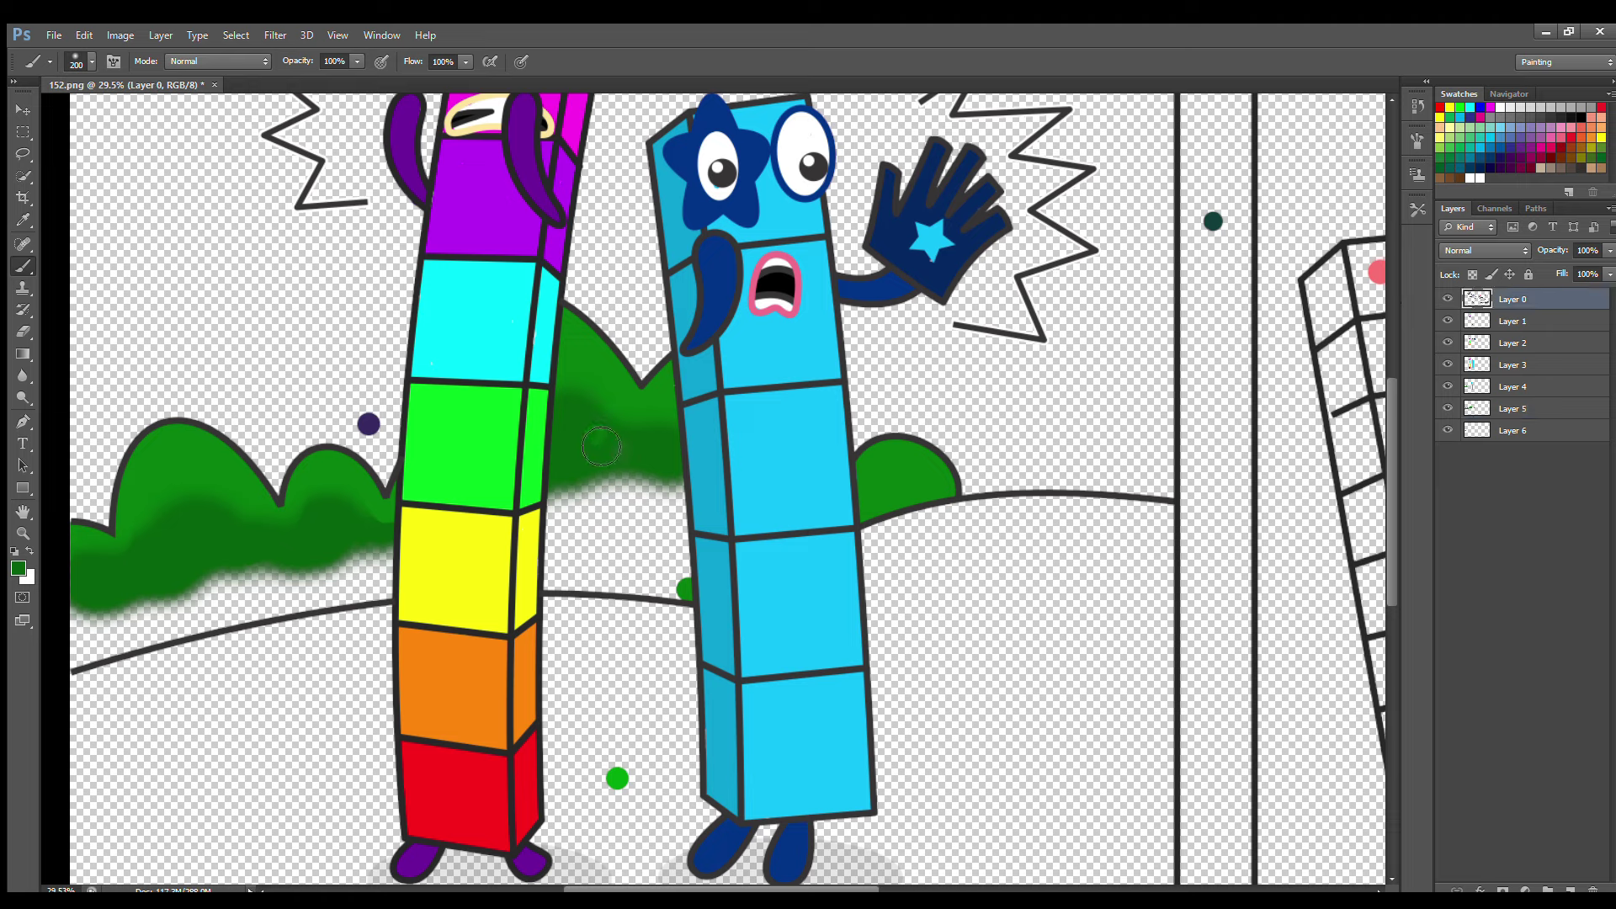
click(1525, 409)
mouse_move(892, 513)
mouse_down()
mouse_move(909, 488)
mouse_move(896, 517)
mouse_up()
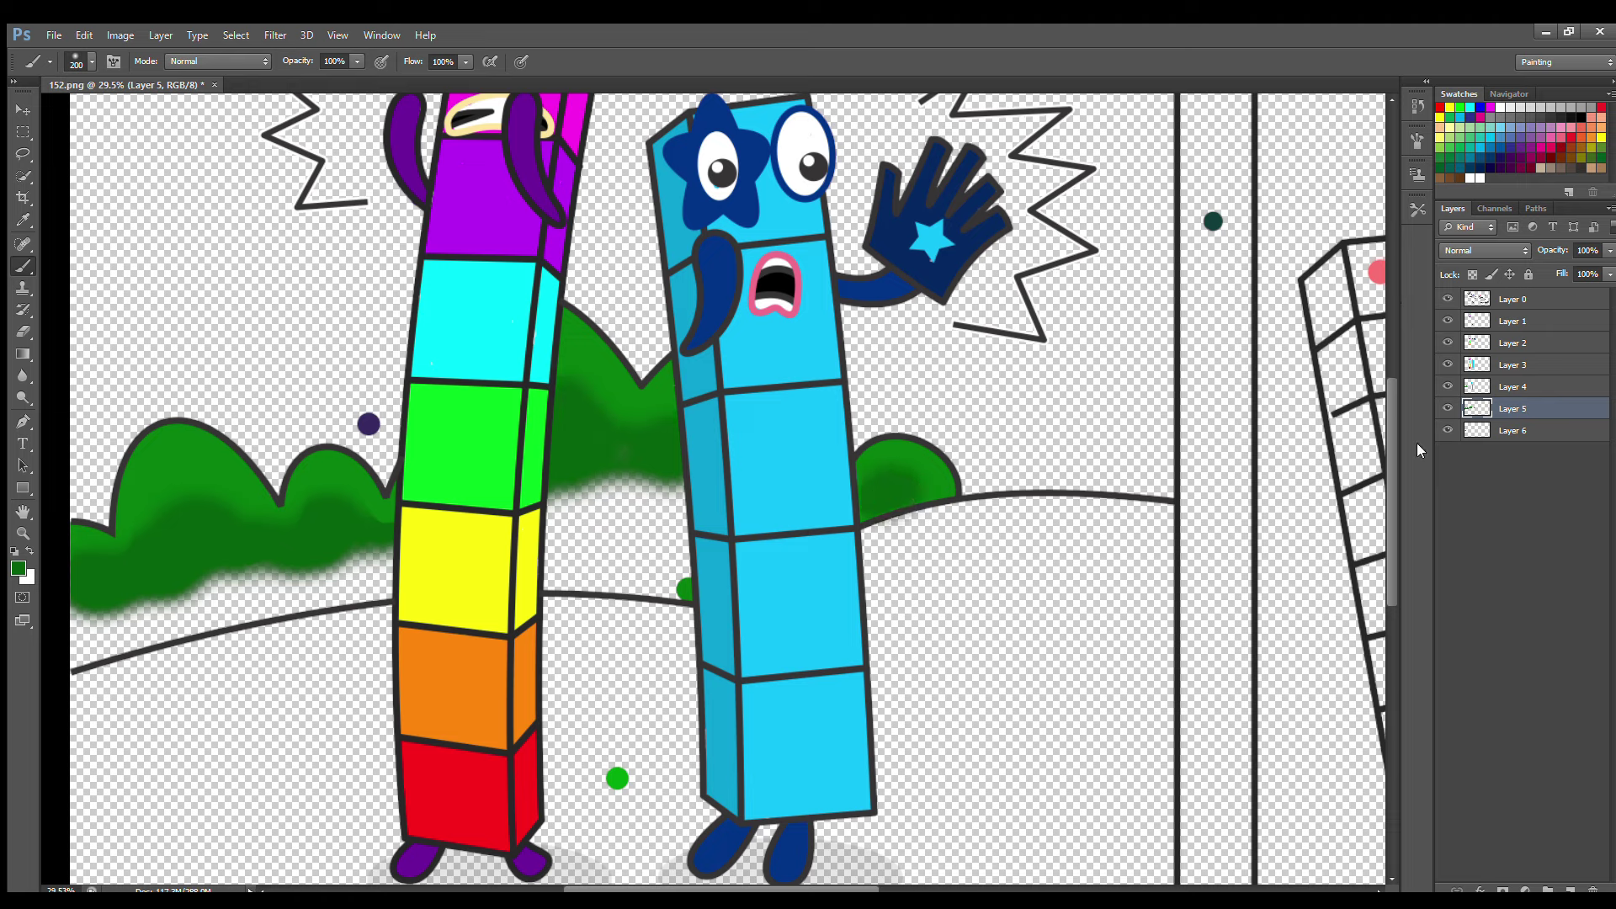
On Layer 6, fill the larger bushes down to the ground line in dark green, and add a new layer below it.
click(1527, 431)
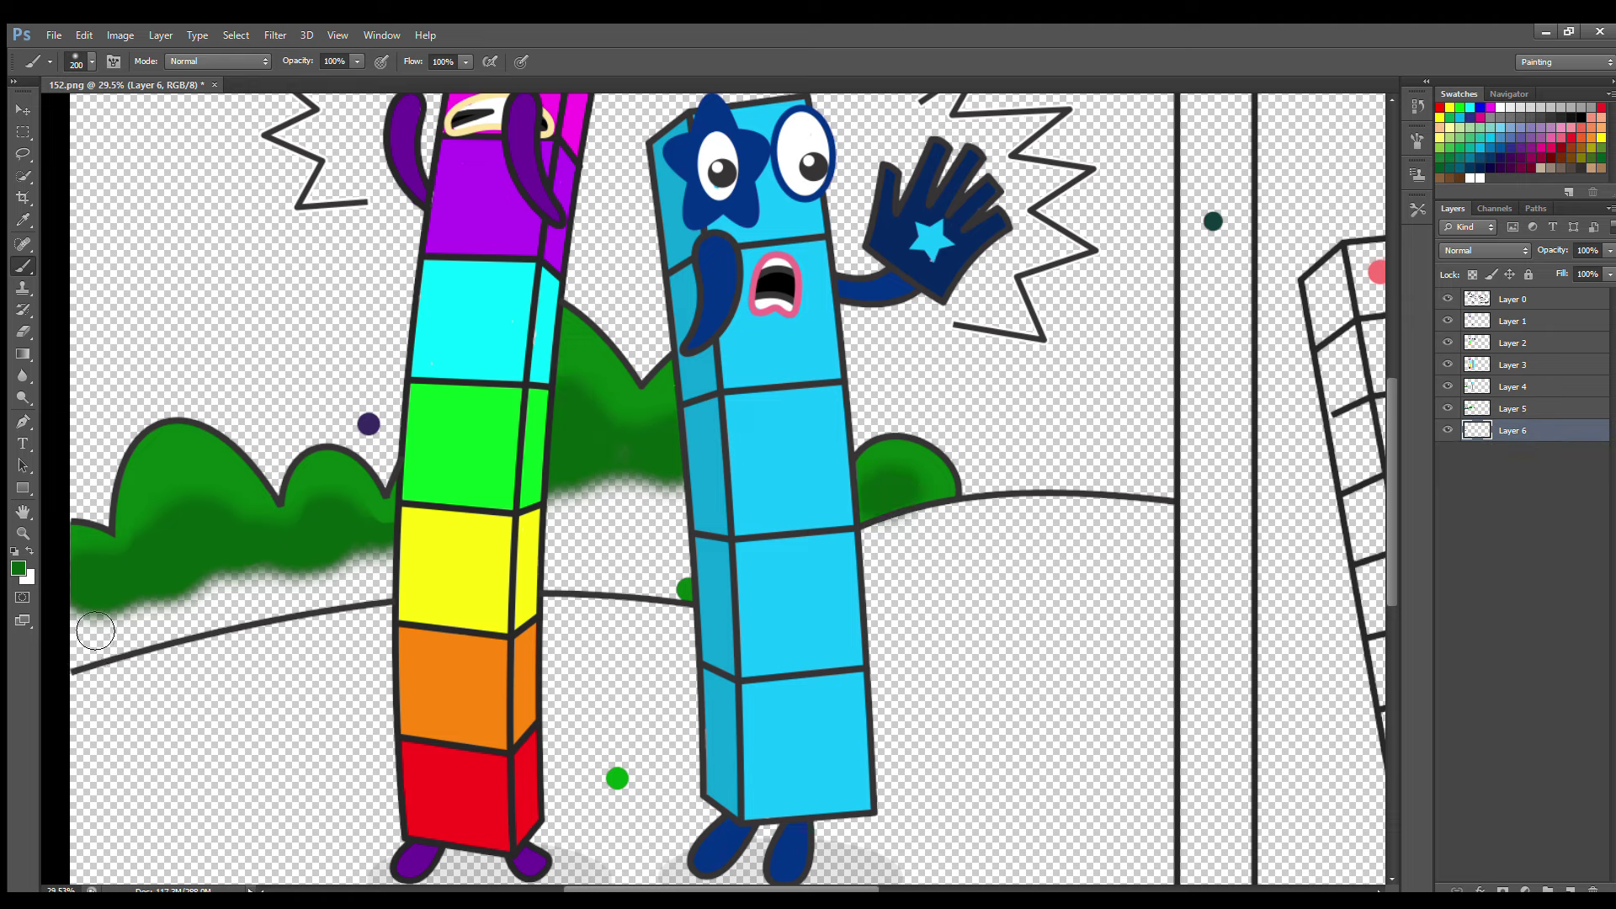
mouse_move(120, 605)
mouse_down()
mouse_move(97, 653)
mouse_move(699, 513)
mouse_move(547, 581)
mouse_move(673, 590)
mouse_move(640, 555)
mouse_up()
key(alt+bracketright)
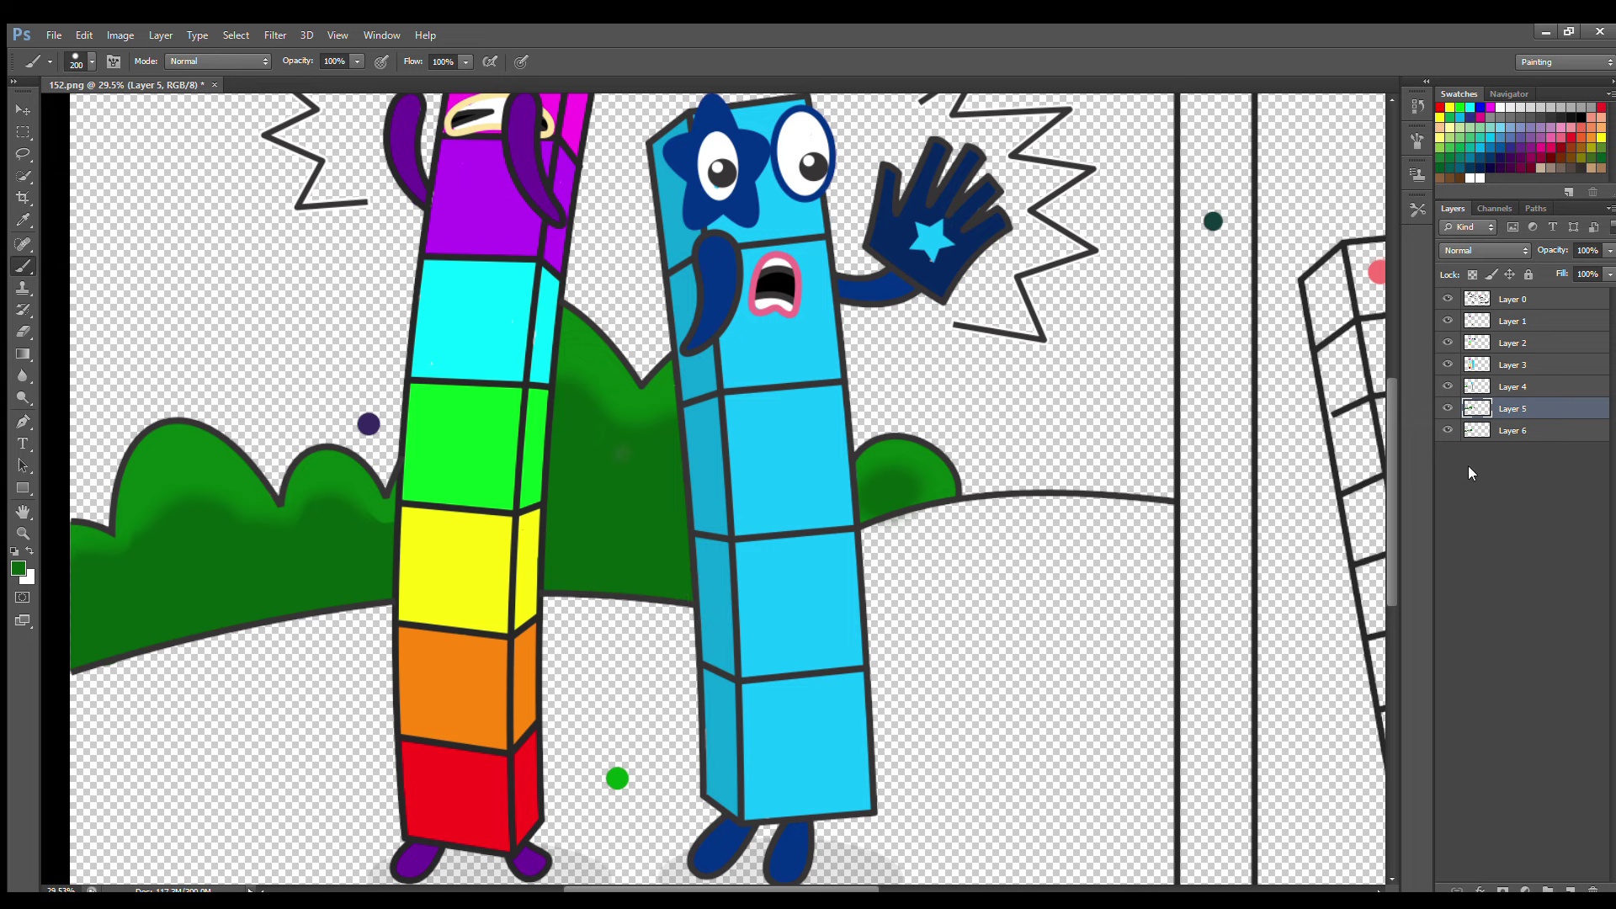
click(1513, 432)
click(1571, 889)
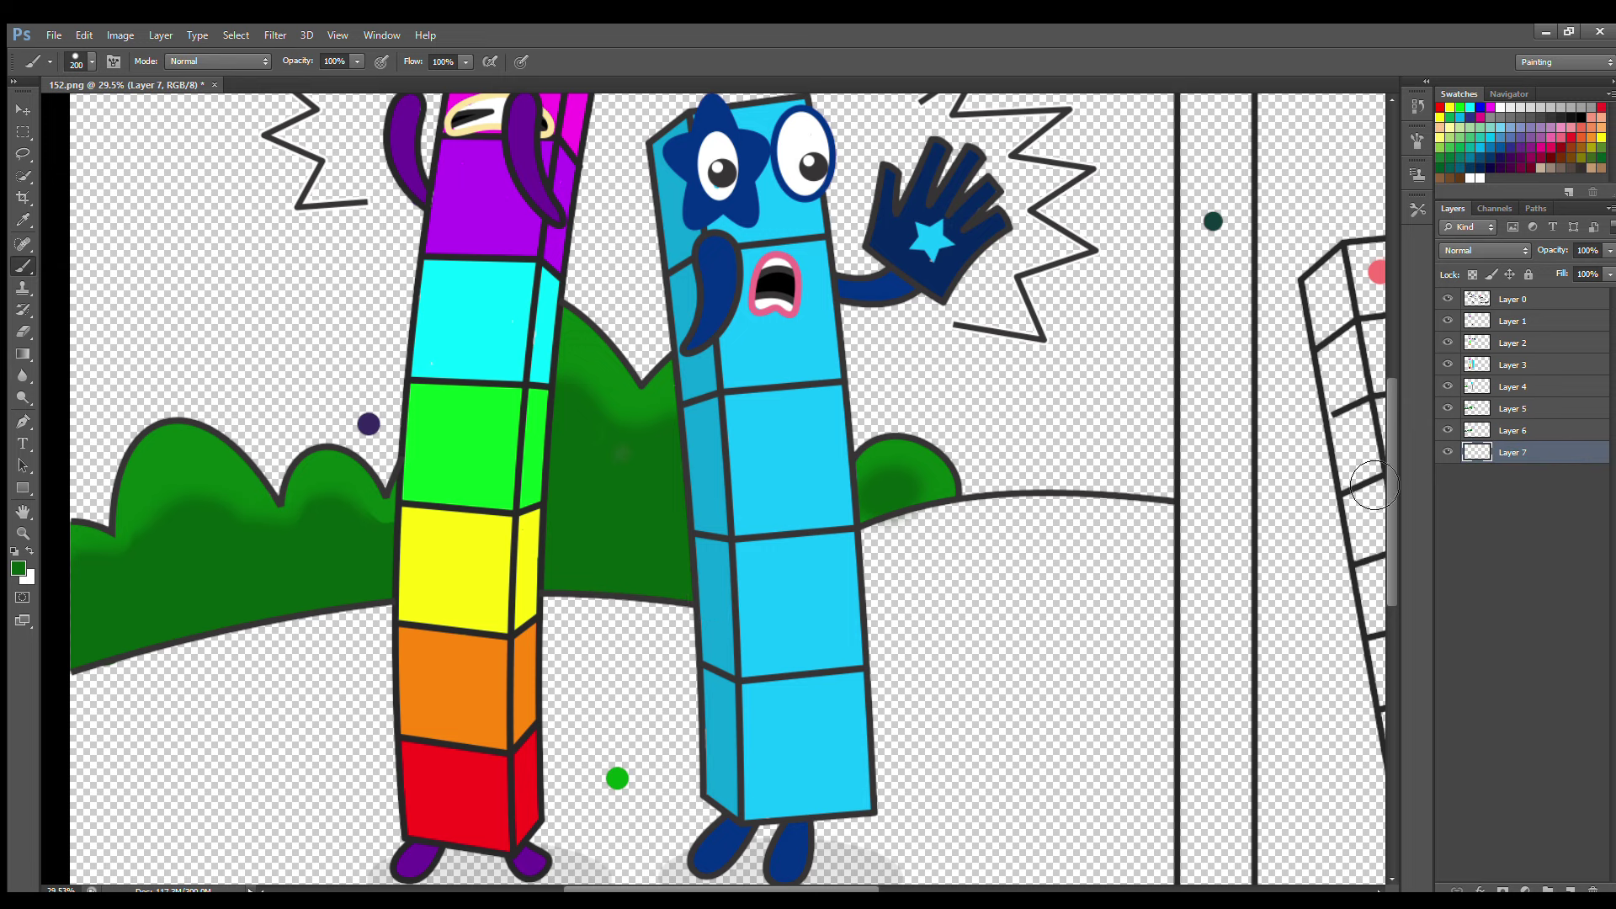
On Layer 1, paint the first section of the battery on the large grid character's screen red.
scroll(1388, 468, down, 3)
scroll(763, 580, down, 1)
scroll(763, 579, right, 8)
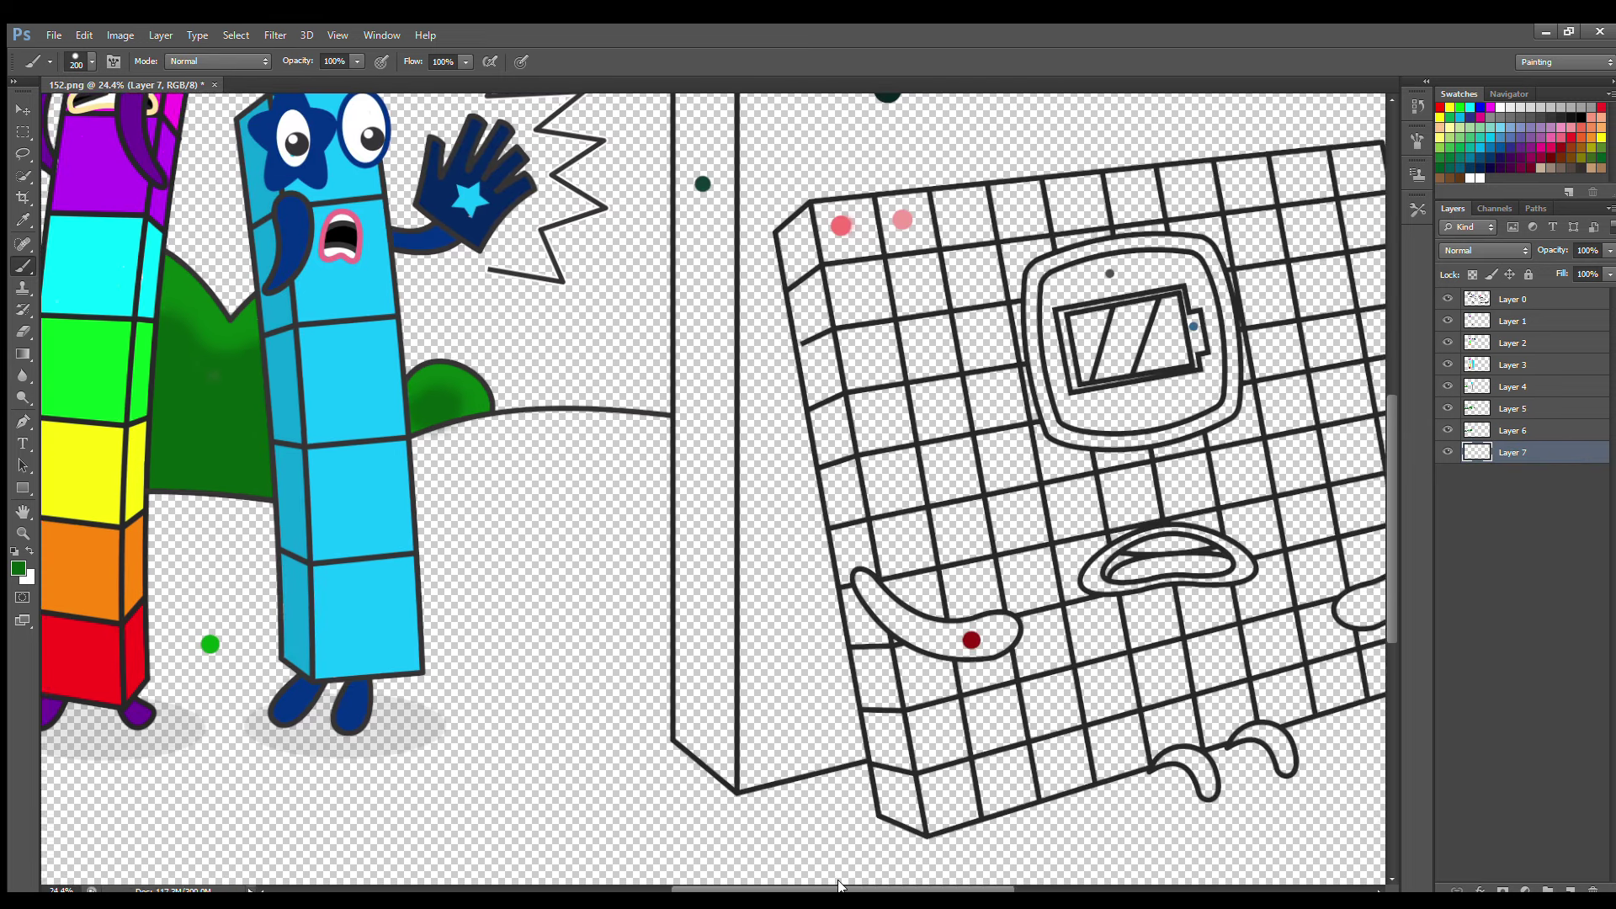
scroll(1390, 543, up, 1)
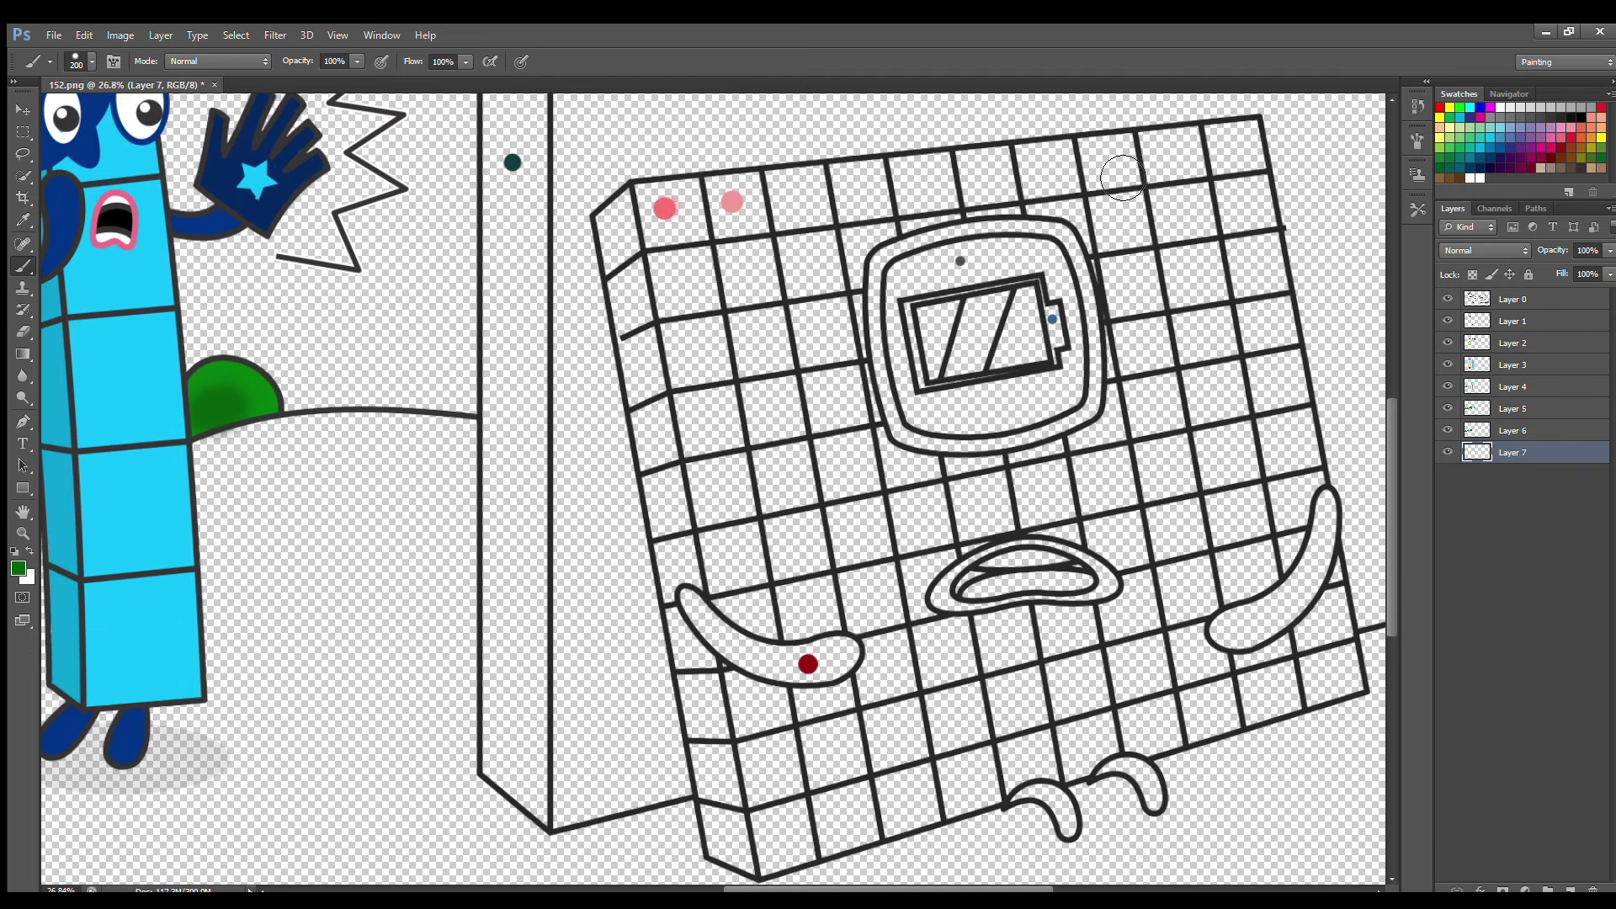
click(1521, 321)
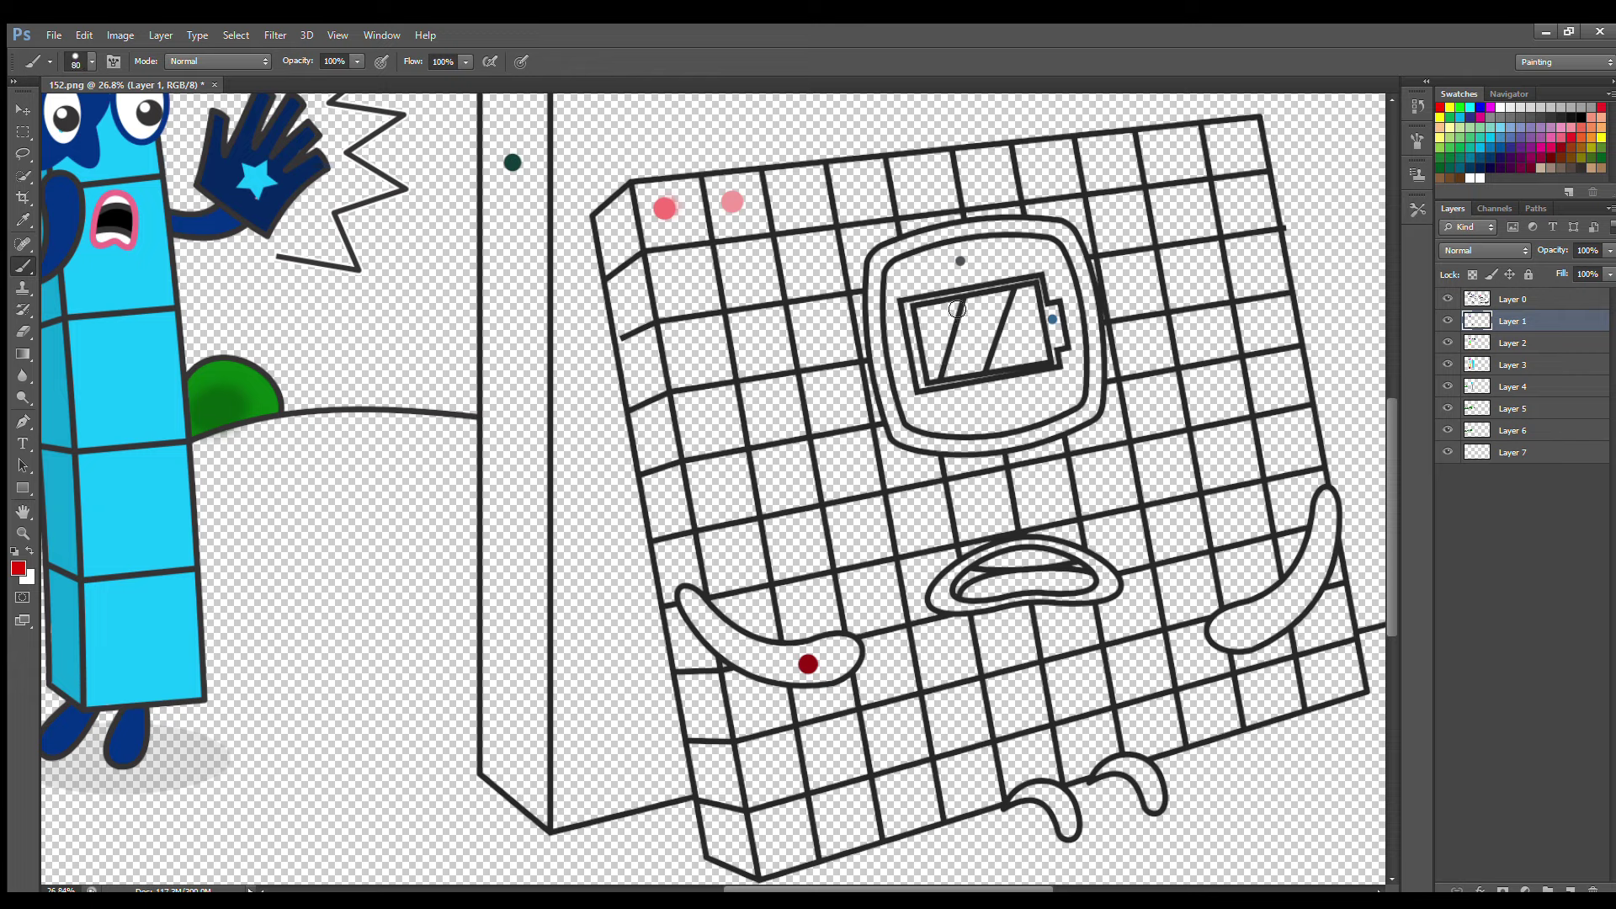
key(bracketleft)
mouse_move(956, 302)
mouse_down()
mouse_move(943, 356)
mouse_move(948, 310)
mouse_move(1032, 296)
mouse_up()
Fill the battery's other two sections white on Layer 2 and its casing with the sampled blue on Layer 3.
click(1516, 344)
key(x)
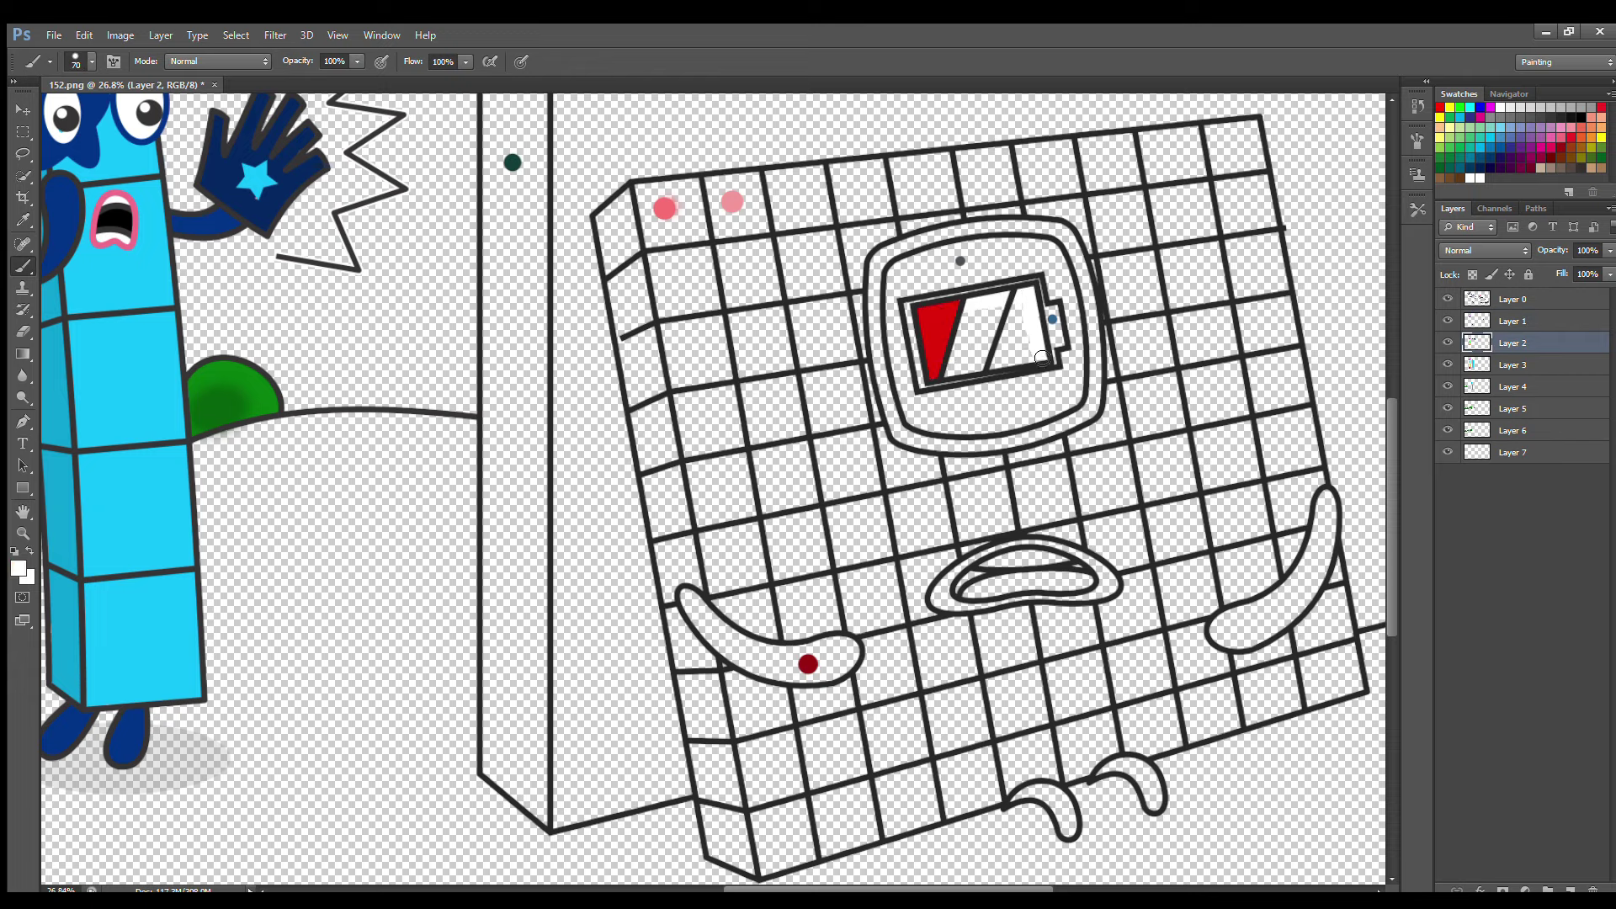
mouse_move(1043, 359)
mouse_down()
mouse_move(960, 364)
mouse_move(1021, 344)
mouse_up()
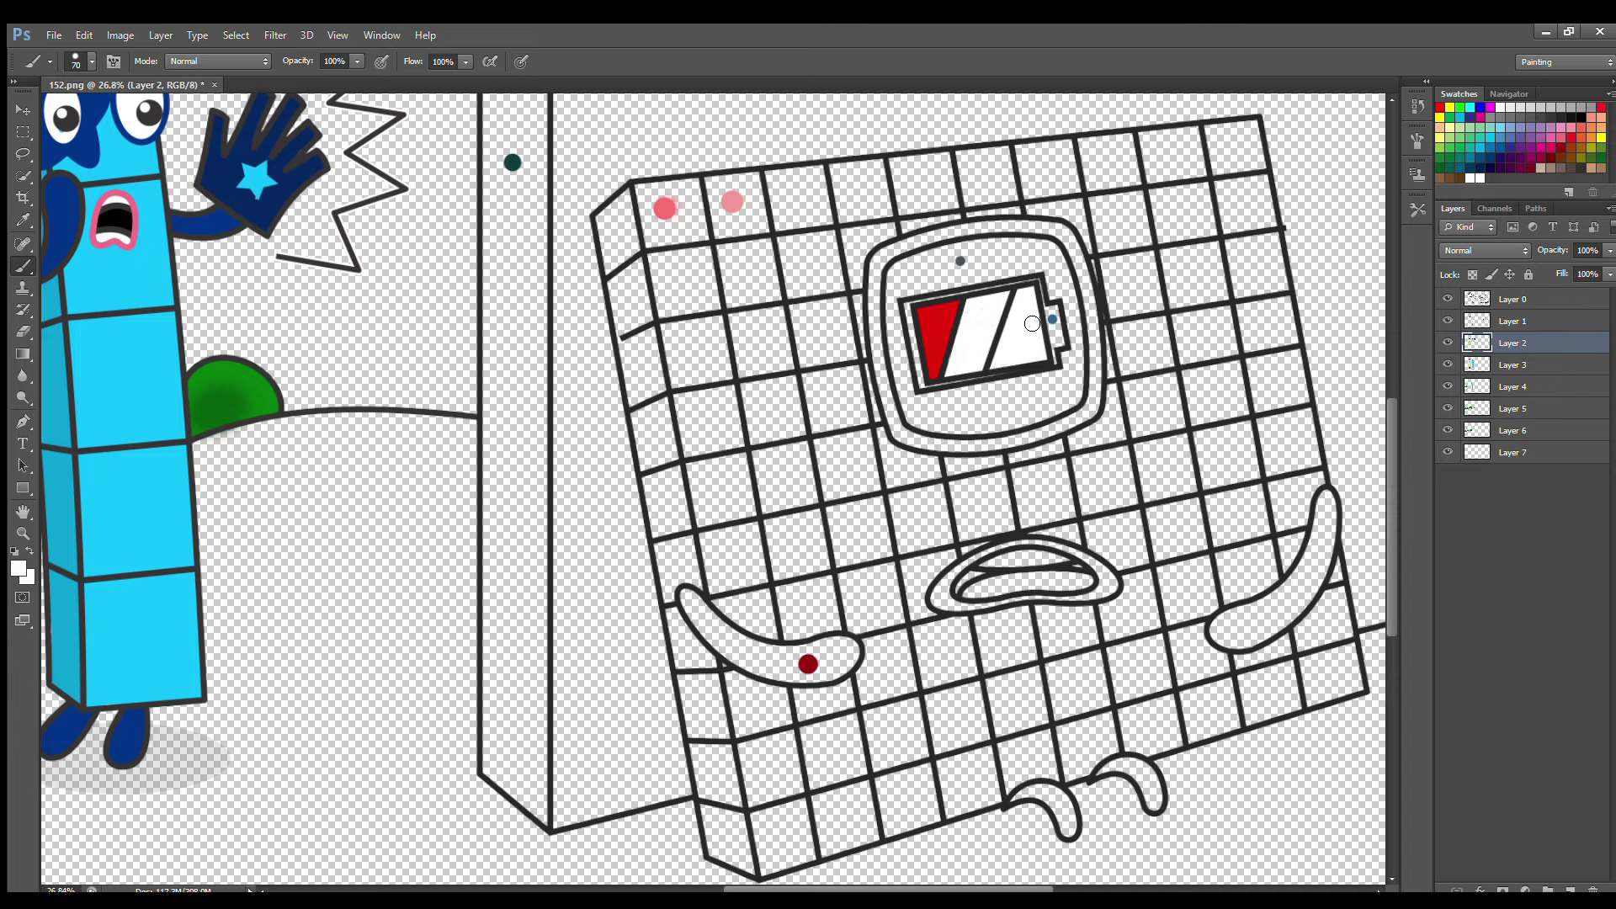
key(alt+bracketleft)
alt+click(1052, 318)
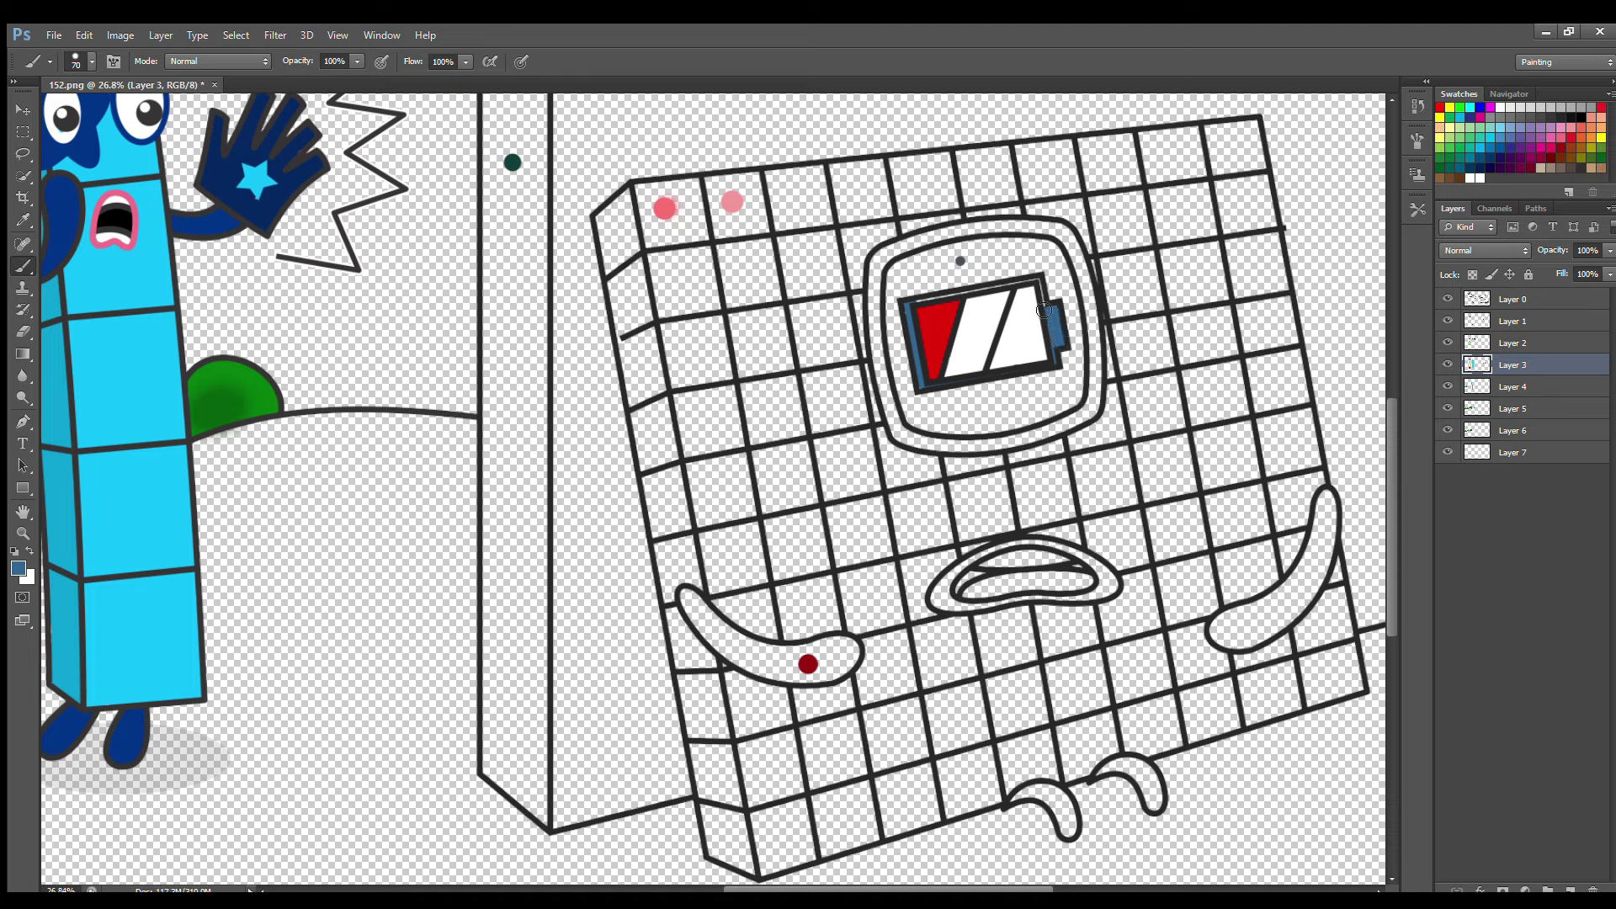
On Layer 4, fill the screen area around the battery with the sampled dark grey.
click(1511, 386)
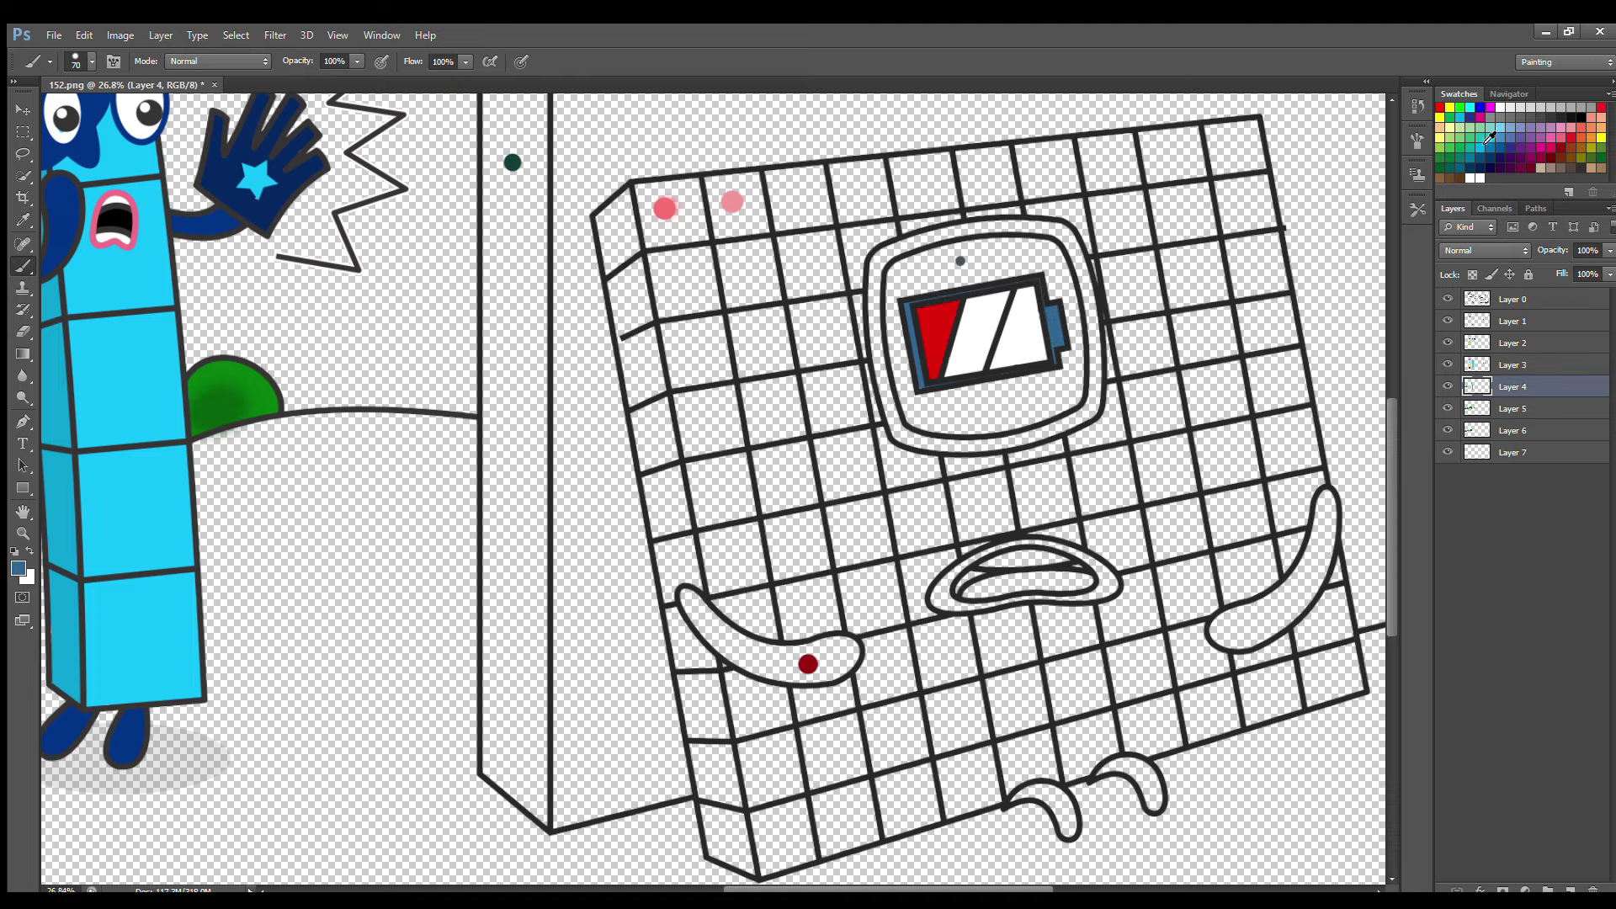
alt+click(960, 262)
key(bracketright)
mouse_move(901, 270)
mouse_down()
mouse_move(891, 355)
mouse_move(933, 429)
mouse_move(1034, 416)
mouse_move(1075, 383)
mouse_move(1073, 311)
mouse_move(1003, 247)
mouse_move(908, 270)
mouse_move(1044, 278)
mouse_move(918, 286)
mouse_move(1065, 362)
mouse_up()
key(bracketright)
key(bracketright)
key(bracketright)
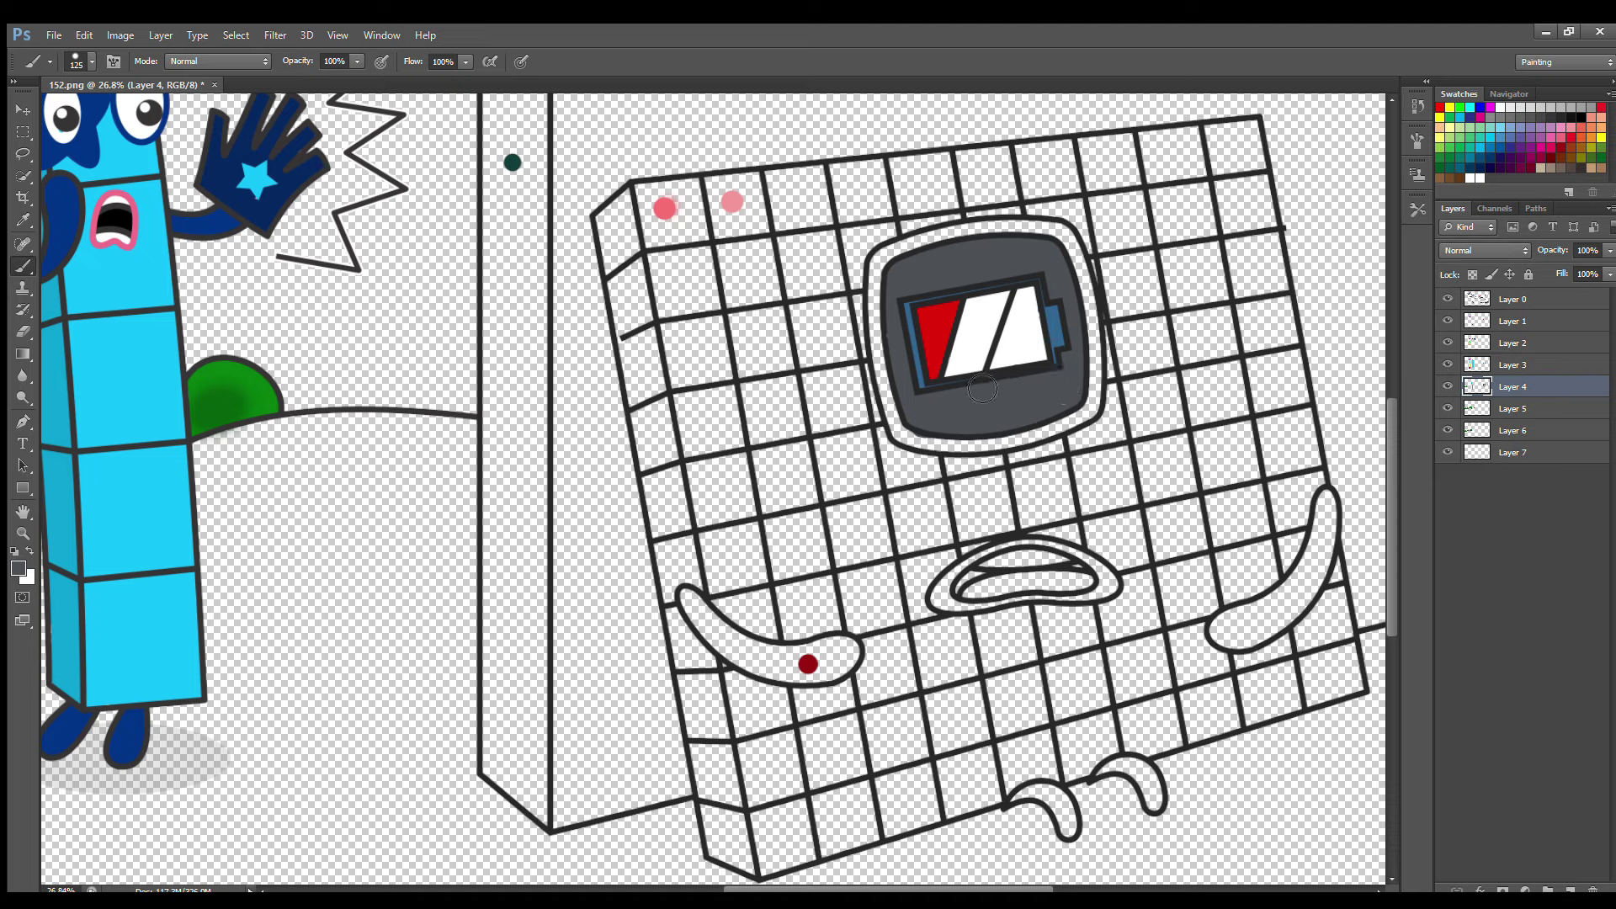
On Layer 5, paint the frame around the screen with the dark red sampled from the arm's dot.
click(1515, 409)
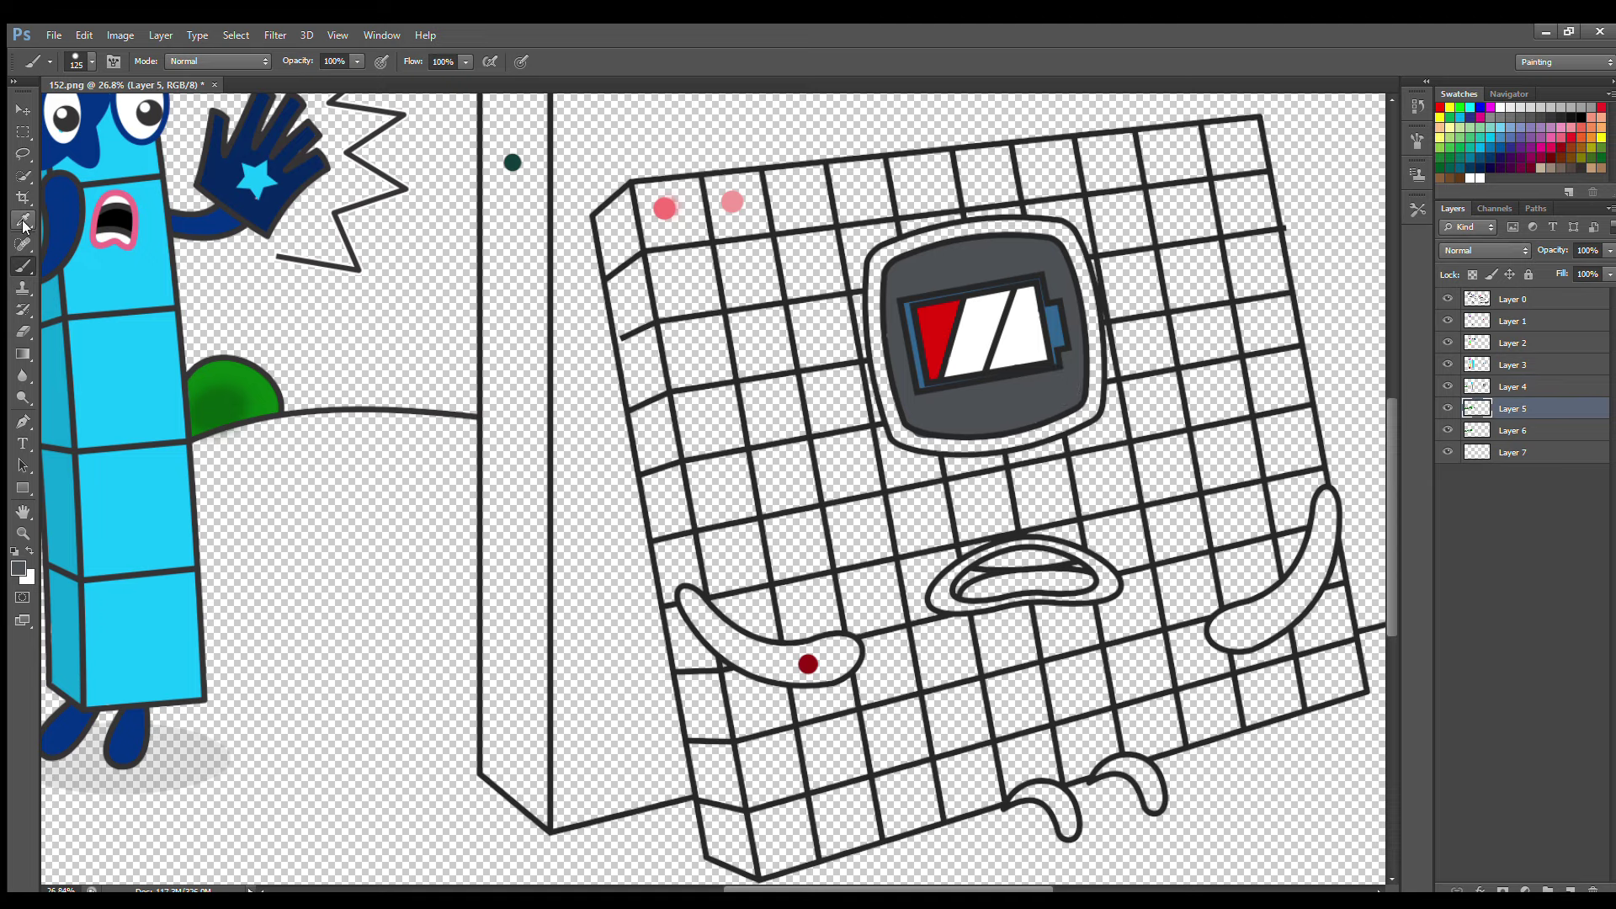
alt+click(809, 664)
mouse_move(897, 247)
mouse_down()
mouse_move(889, 342)
mouse_move(911, 435)
mouse_move(1031, 445)
mouse_move(1086, 425)
mouse_move(1098, 388)
mouse_move(1081, 264)
mouse_move(1051, 240)
mouse_move(932, 254)
mouse_up()
Paint the grid character's mouth interior with the sampled outline black on Layer 1 and its teeth white on Layer 2.
click(1511, 321)
alt+click(1042, 568)
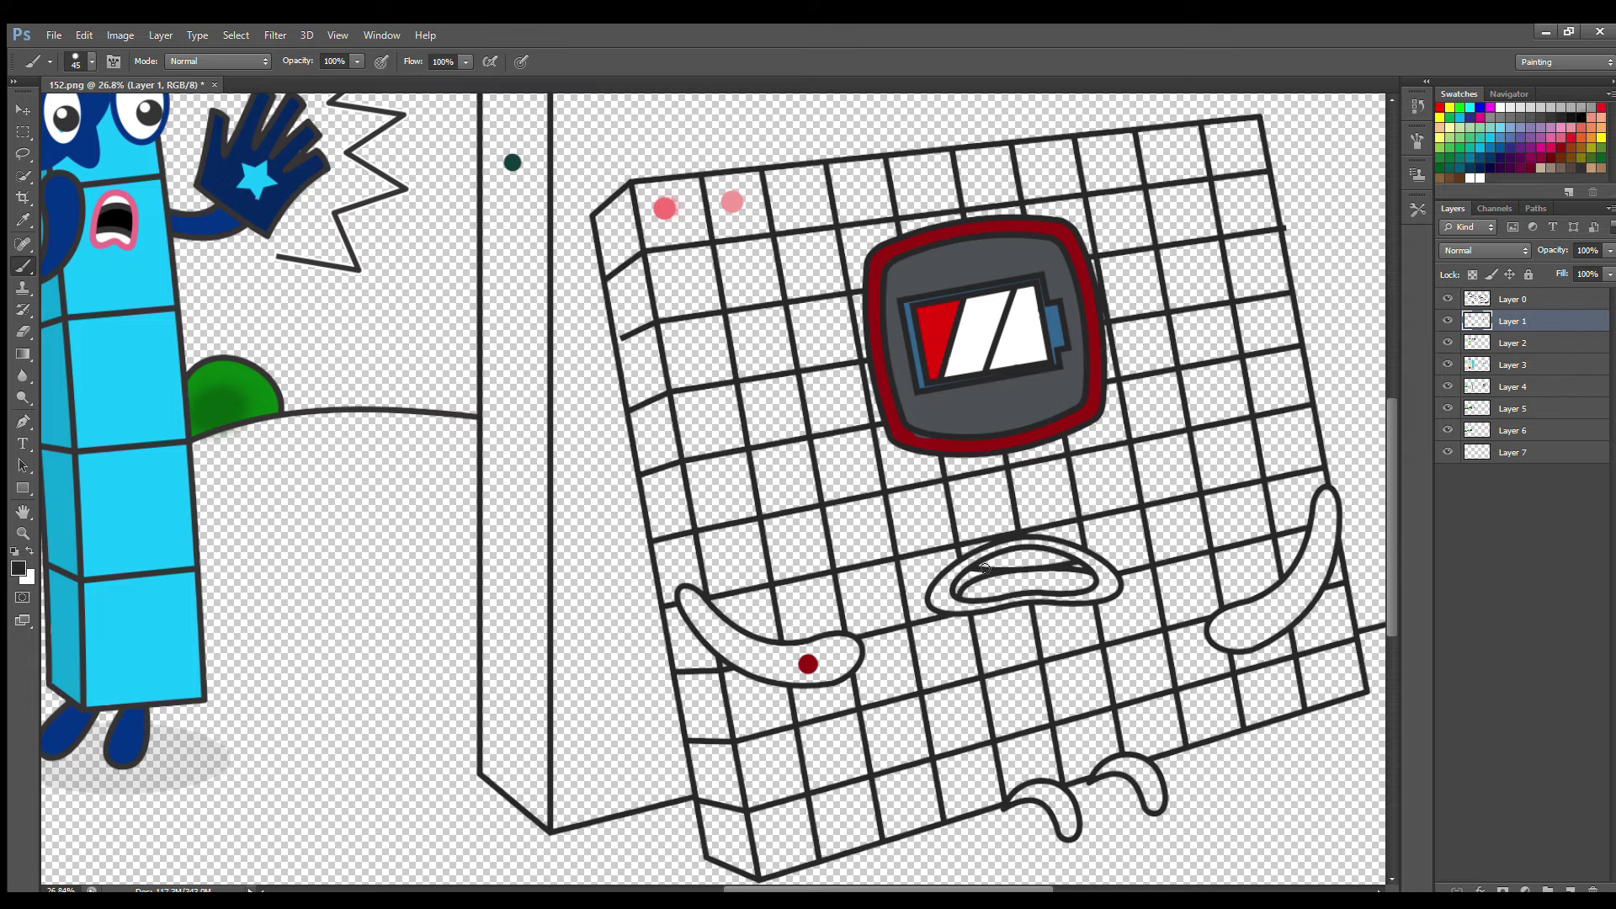
key(alt+bracketleft)
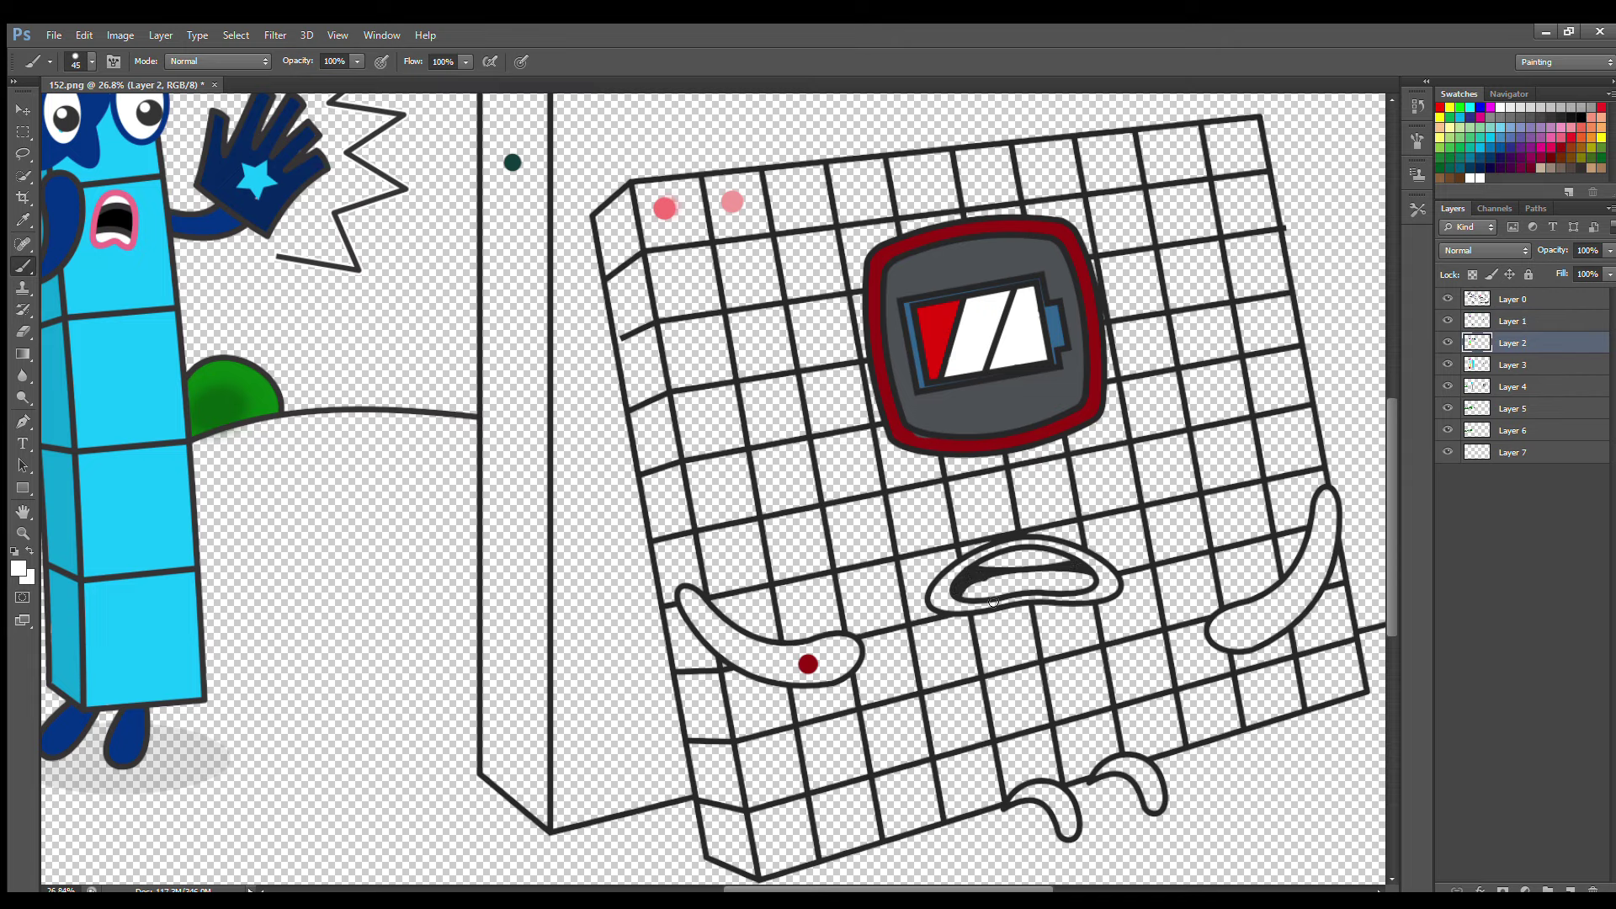
mouse_move(985, 587)
mouse_down()
mouse_move(1006, 562)
mouse_move(1060, 563)
mouse_up()
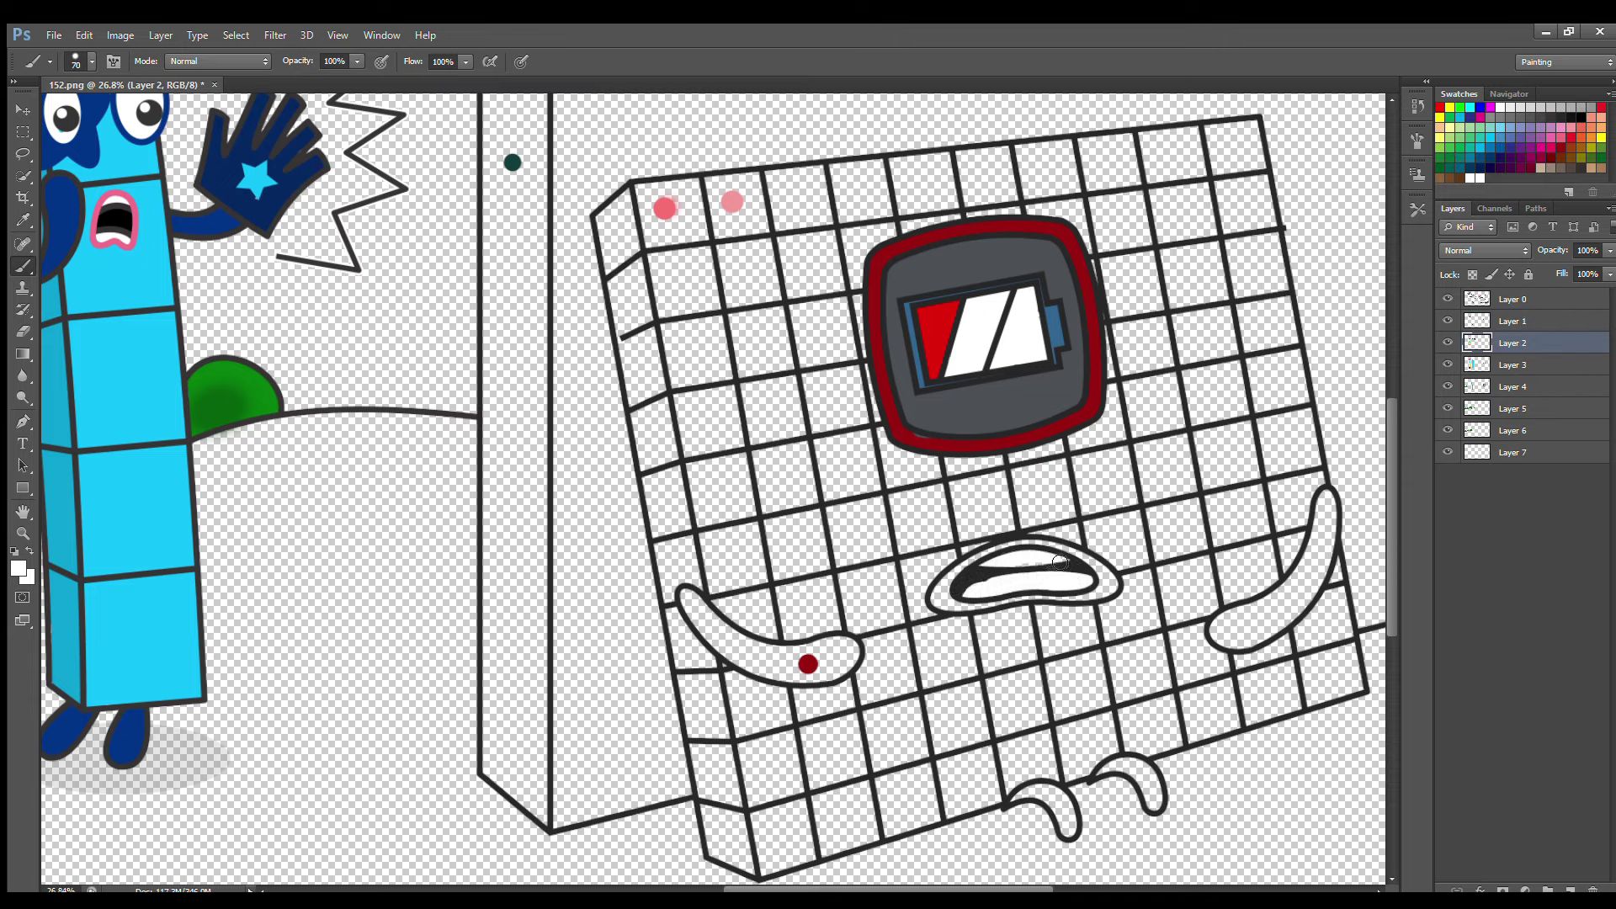
On Layer 3, fill the grid character's lips, both feet and both arms with the dark red.
click(1529, 365)
alt+click(999, 554)
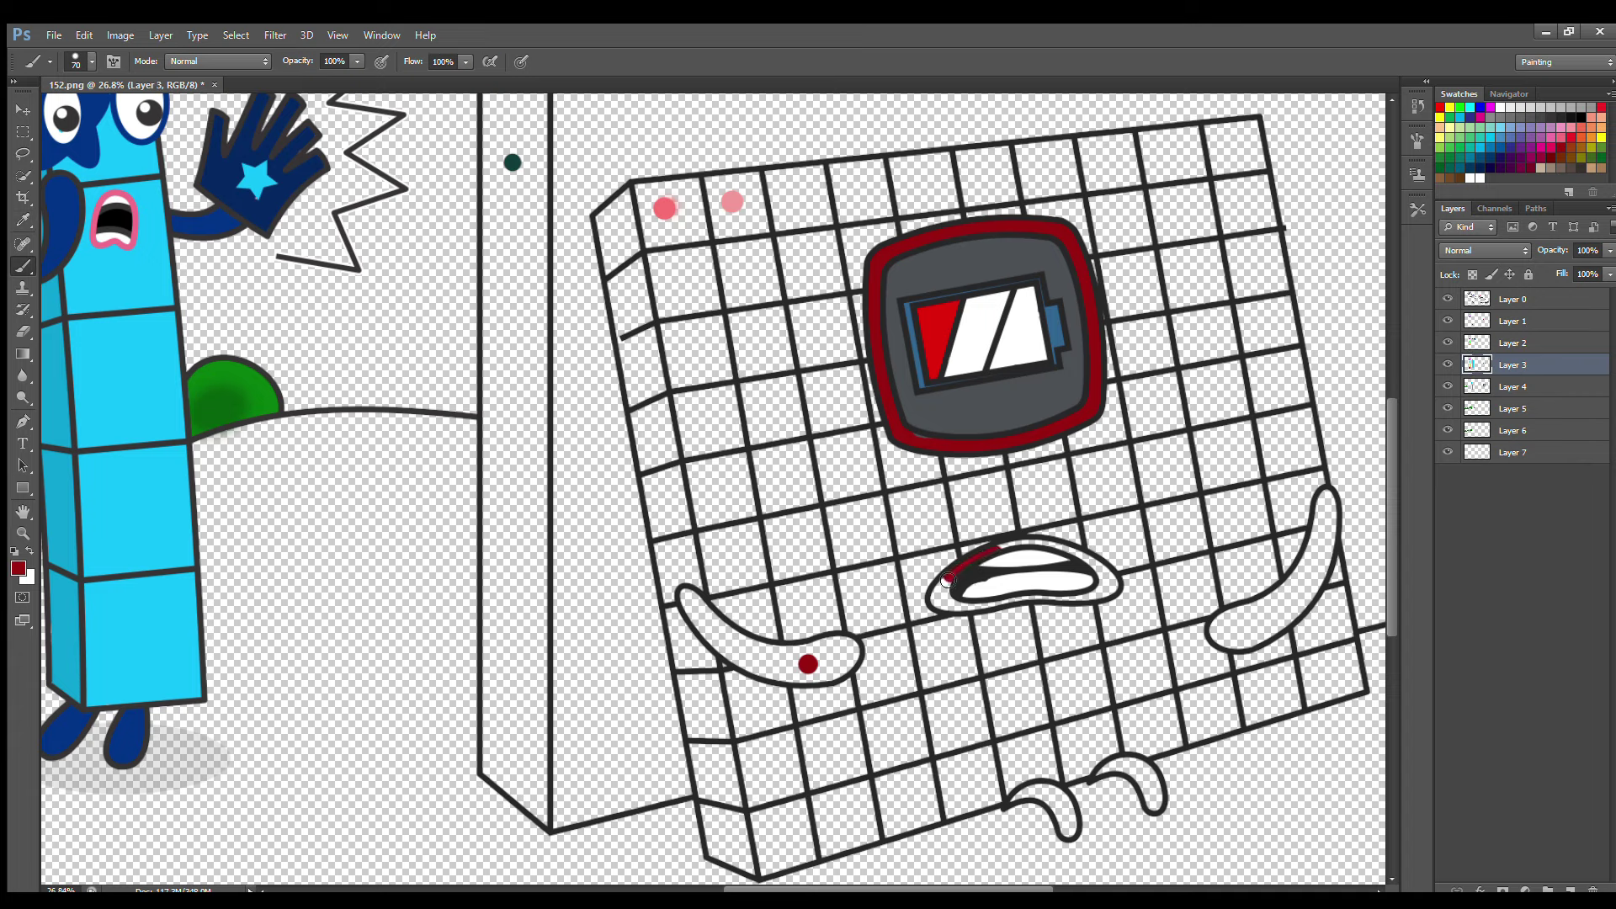
drag(947, 580, 994, 603)
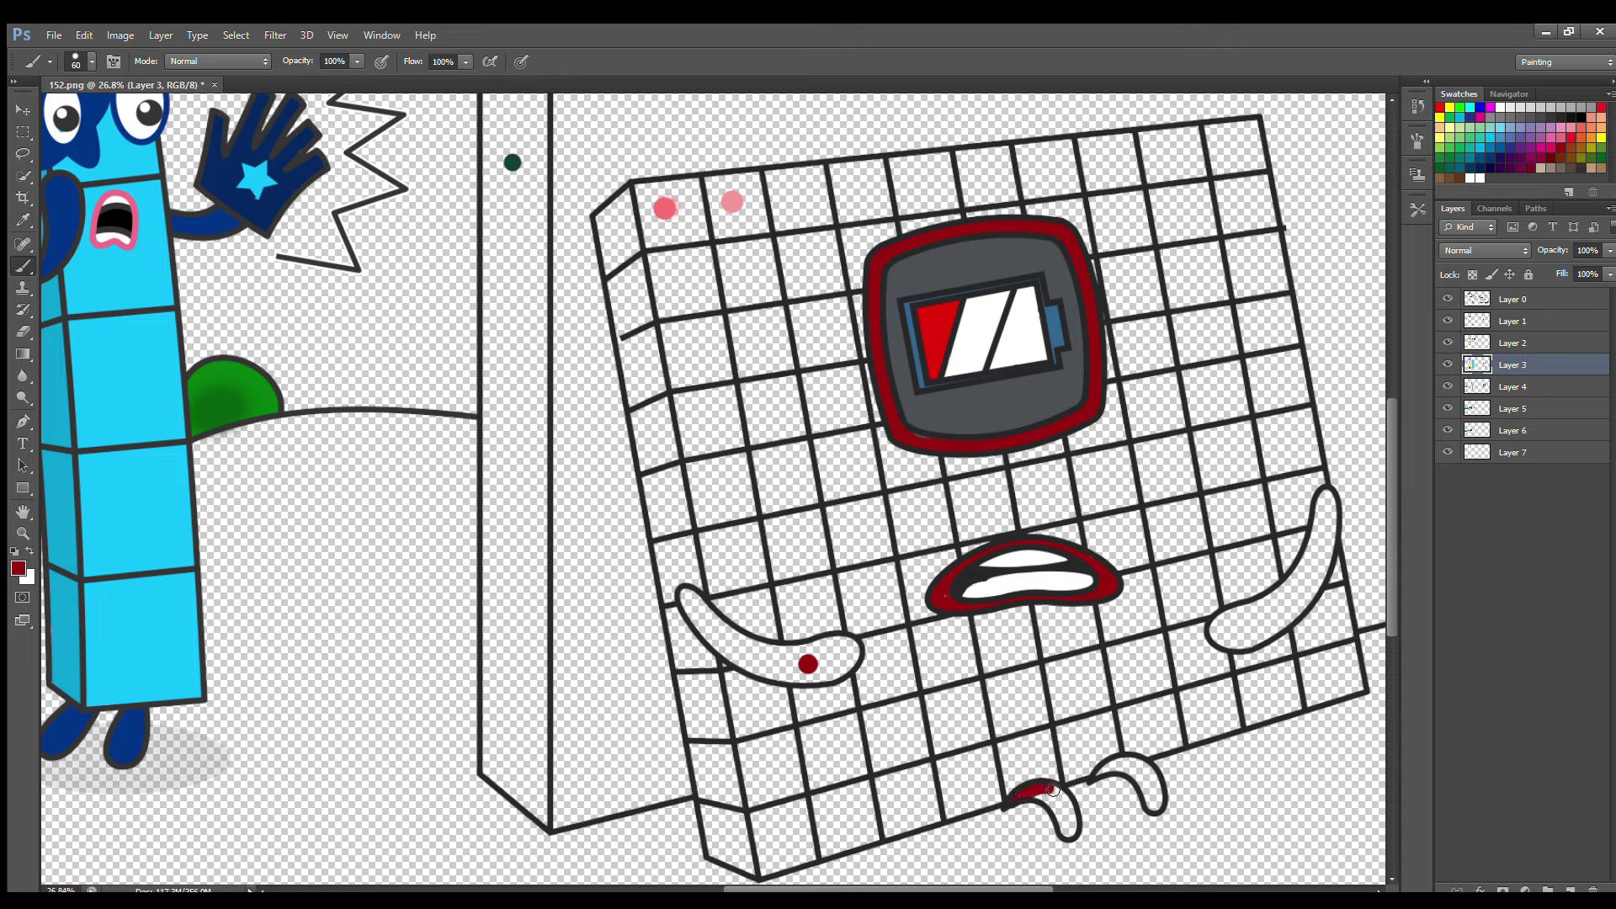
mouse_move(1100, 788)
mouse_down()
mouse_move(1155, 773)
mouse_move(1113, 769)
mouse_up()
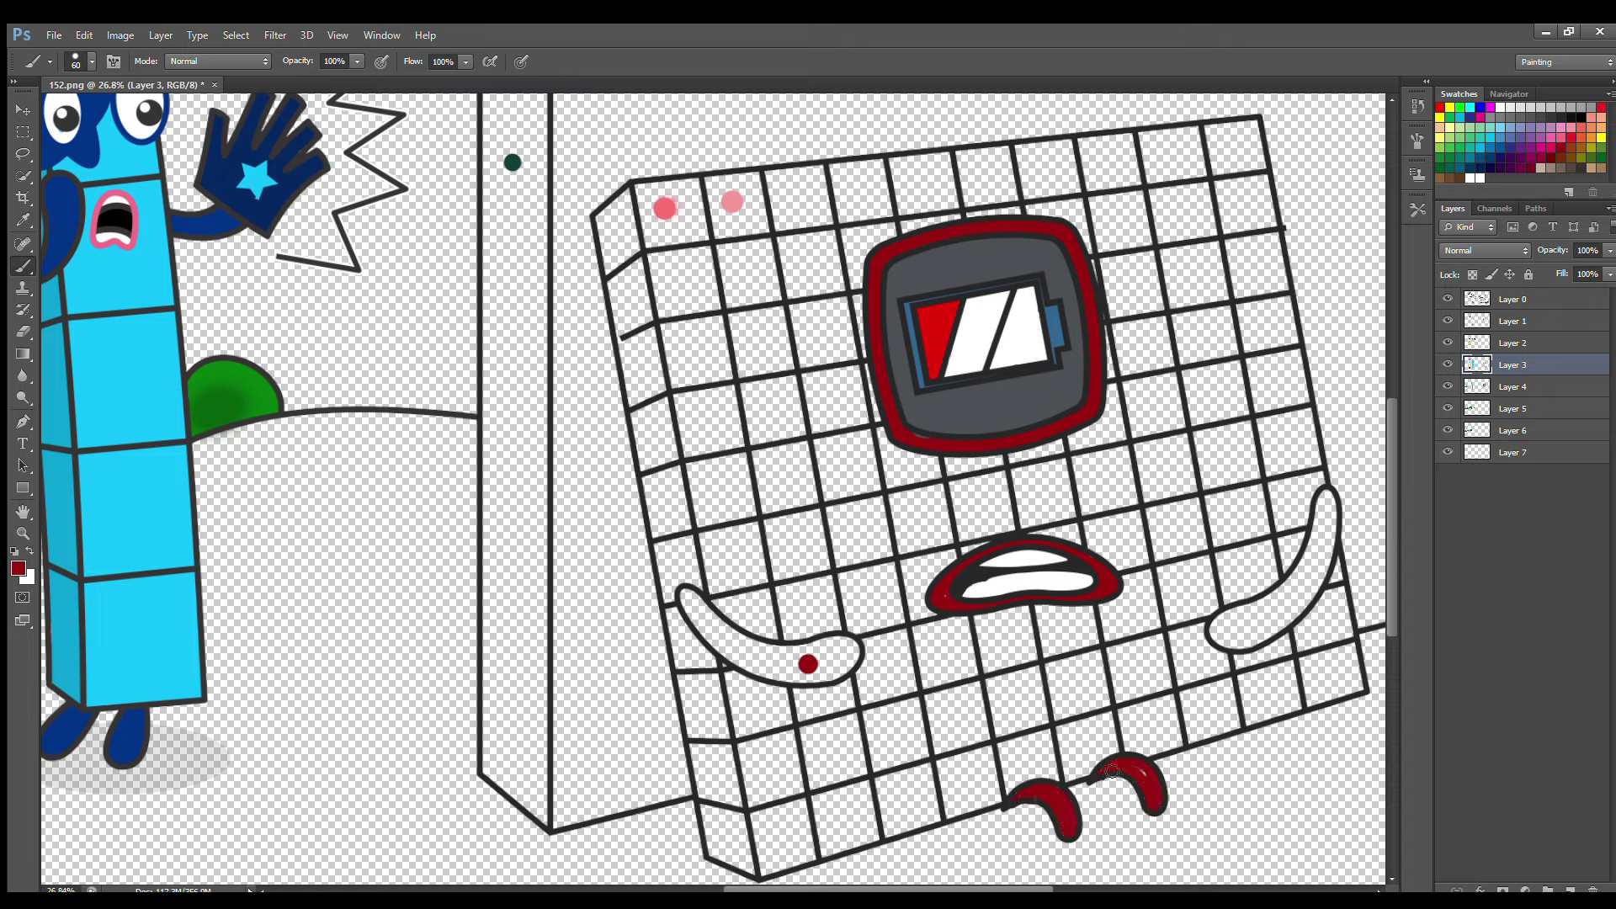
mouse_move(1329, 498)
mouse_down()
mouse_move(1294, 588)
mouse_move(1222, 623)
mouse_move(1247, 643)
mouse_move(1304, 608)
mouse_move(1331, 507)
mouse_move(1318, 575)
mouse_move(1237, 632)
mouse_up()
mouse_move(686, 597)
mouse_down()
mouse_move(764, 671)
mouse_move(823, 677)
mouse_move(855, 659)
mouse_move(773, 654)
mouse_move(695, 599)
mouse_up()
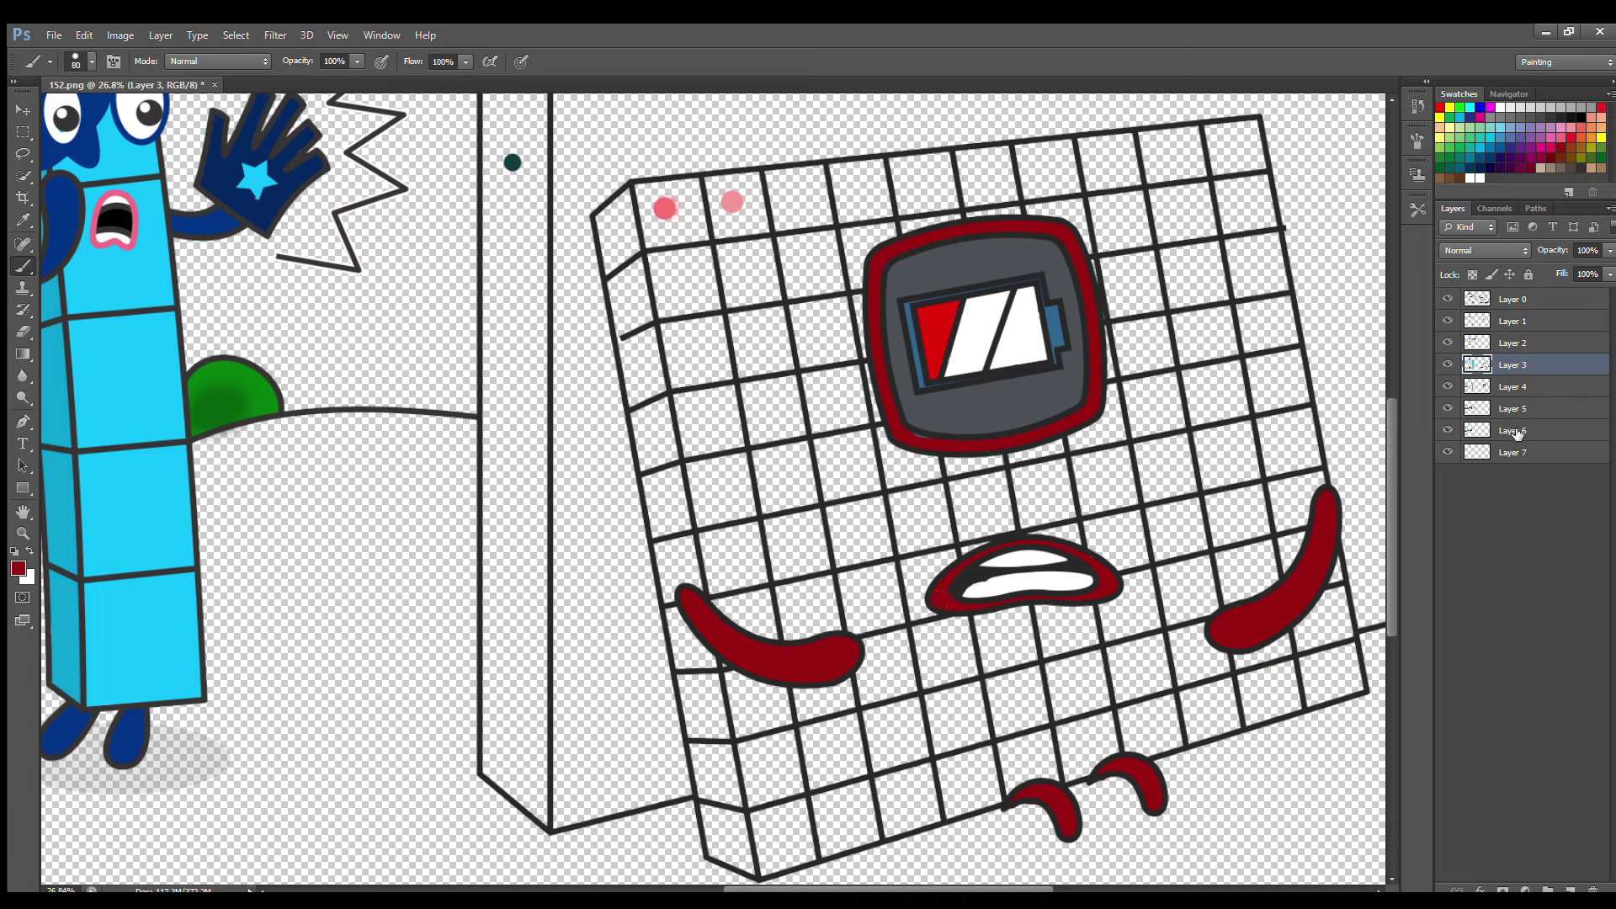
On Layer 7, fill alternating front squares between the grid's upper-left corner and the screen frame with the sampled darker pink.
click(1513, 452)
alt+click(665, 208)
mouse_move(644, 187)
mouse_down()
mouse_move(654, 243)
mouse_move(686, 237)
mouse_move(705, 231)
mouse_move(688, 196)
mouse_up()
mouse_move(722, 251)
mouse_down()
mouse_move(734, 302)
mouse_move(776, 299)
mouse_move(749, 257)
mouse_up()
mouse_move(798, 309)
mouse_down()
mouse_move(807, 358)
mouse_move(839, 360)
mouse_move(843, 306)
mouse_move(832, 336)
mouse_up()
mouse_move(850, 235)
mouse_down()
mouse_move(857, 281)
mouse_move(863, 239)
mouse_up()
mouse_move(773, 178)
mouse_down()
mouse_move(780, 228)
mouse_move(826, 222)
mouse_move(821, 175)
mouse_move(790, 208)
mouse_up()
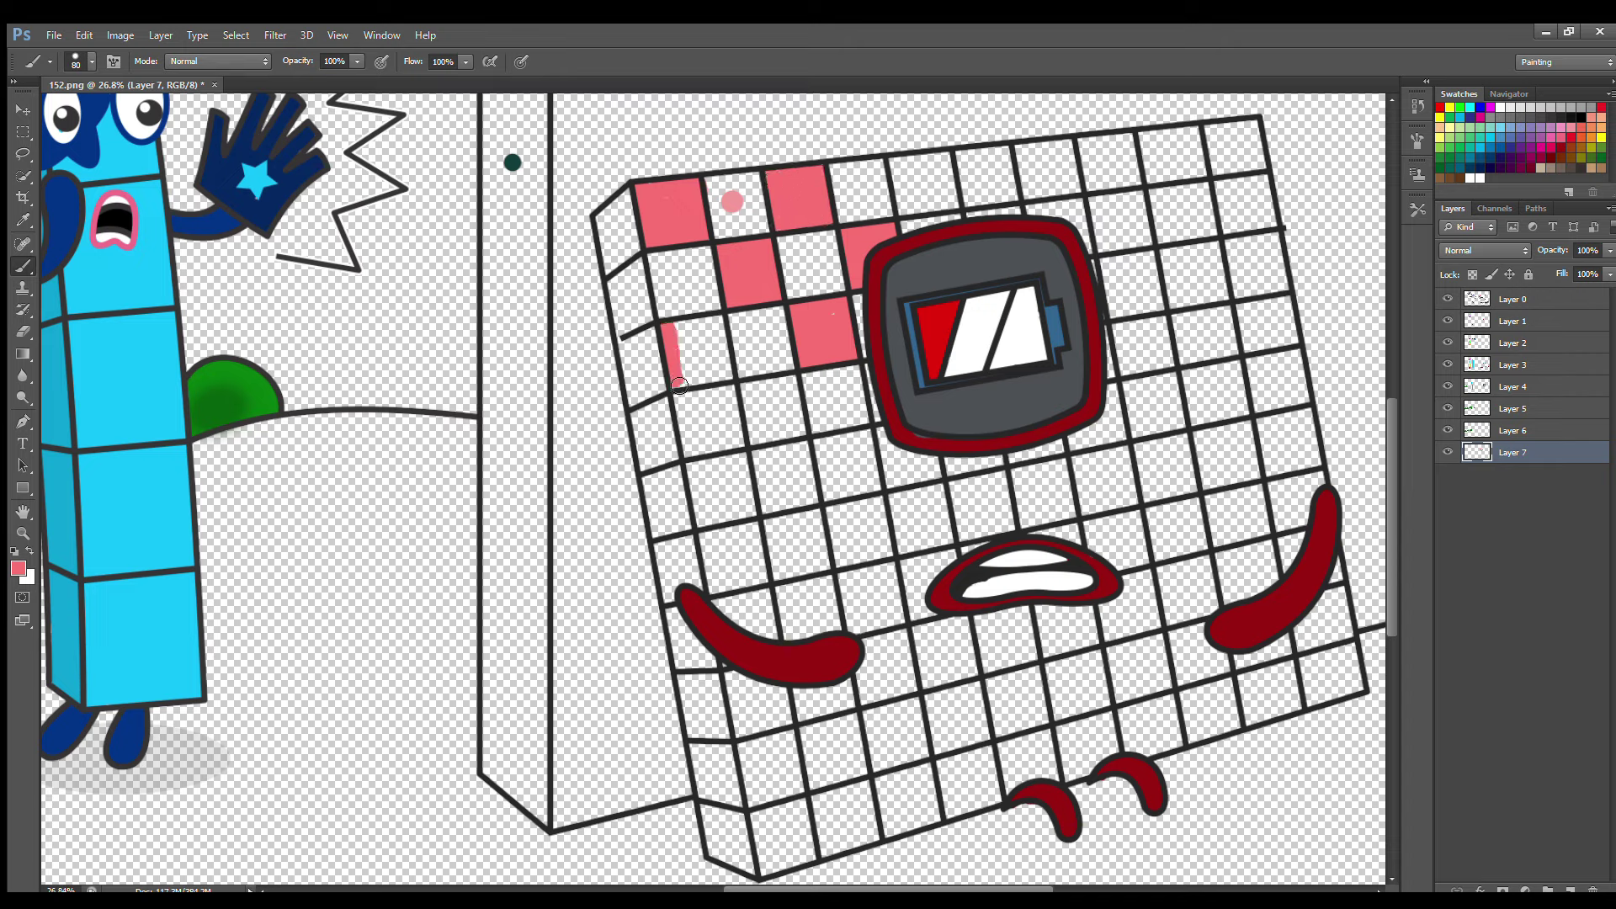
mouse_move(680, 386)
mouse_down()
mouse_move(725, 378)
mouse_move(711, 328)
mouse_move(686, 373)
mouse_move(759, 445)
mouse_move(797, 434)
mouse_move(792, 383)
mouse_move(782, 422)
mouse_up()
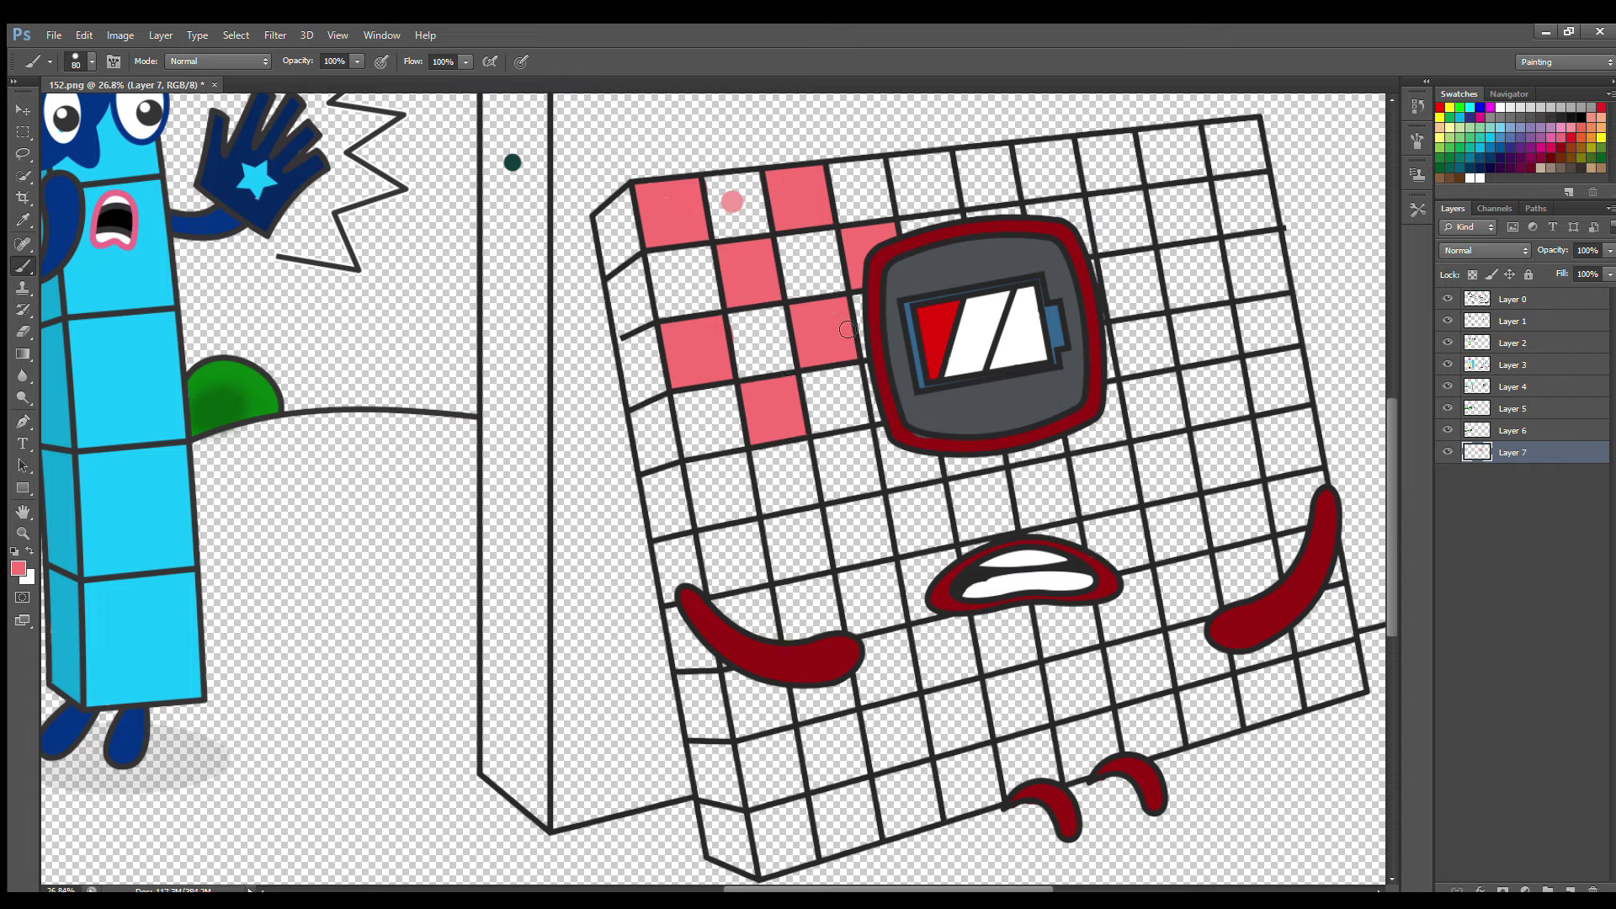
Continue the pink checkerboard on the squares above the screen frame, to its right and directly below it.
mouse_move(898, 166)
mouse_down()
mouse_move(907, 208)
mouse_move(937, 207)
mouse_move(957, 204)
mouse_move(948, 163)
mouse_move(914, 167)
mouse_move(916, 198)
mouse_move(956, 213)
mouse_up()
mouse_move(1021, 146)
mouse_down()
mouse_move(1029, 186)
mouse_move(1076, 189)
mouse_move(1068, 151)
mouse_move(1035, 153)
mouse_move(1071, 177)
mouse_up()
mouse_move(1146, 132)
mouse_down()
mouse_move(1155, 174)
mouse_move(1176, 176)
mouse_move(1200, 173)
mouse_move(1192, 134)
mouse_move(1163, 152)
mouse_move(1224, 188)
mouse_move(1235, 229)
mouse_move(1265, 194)
mouse_up()
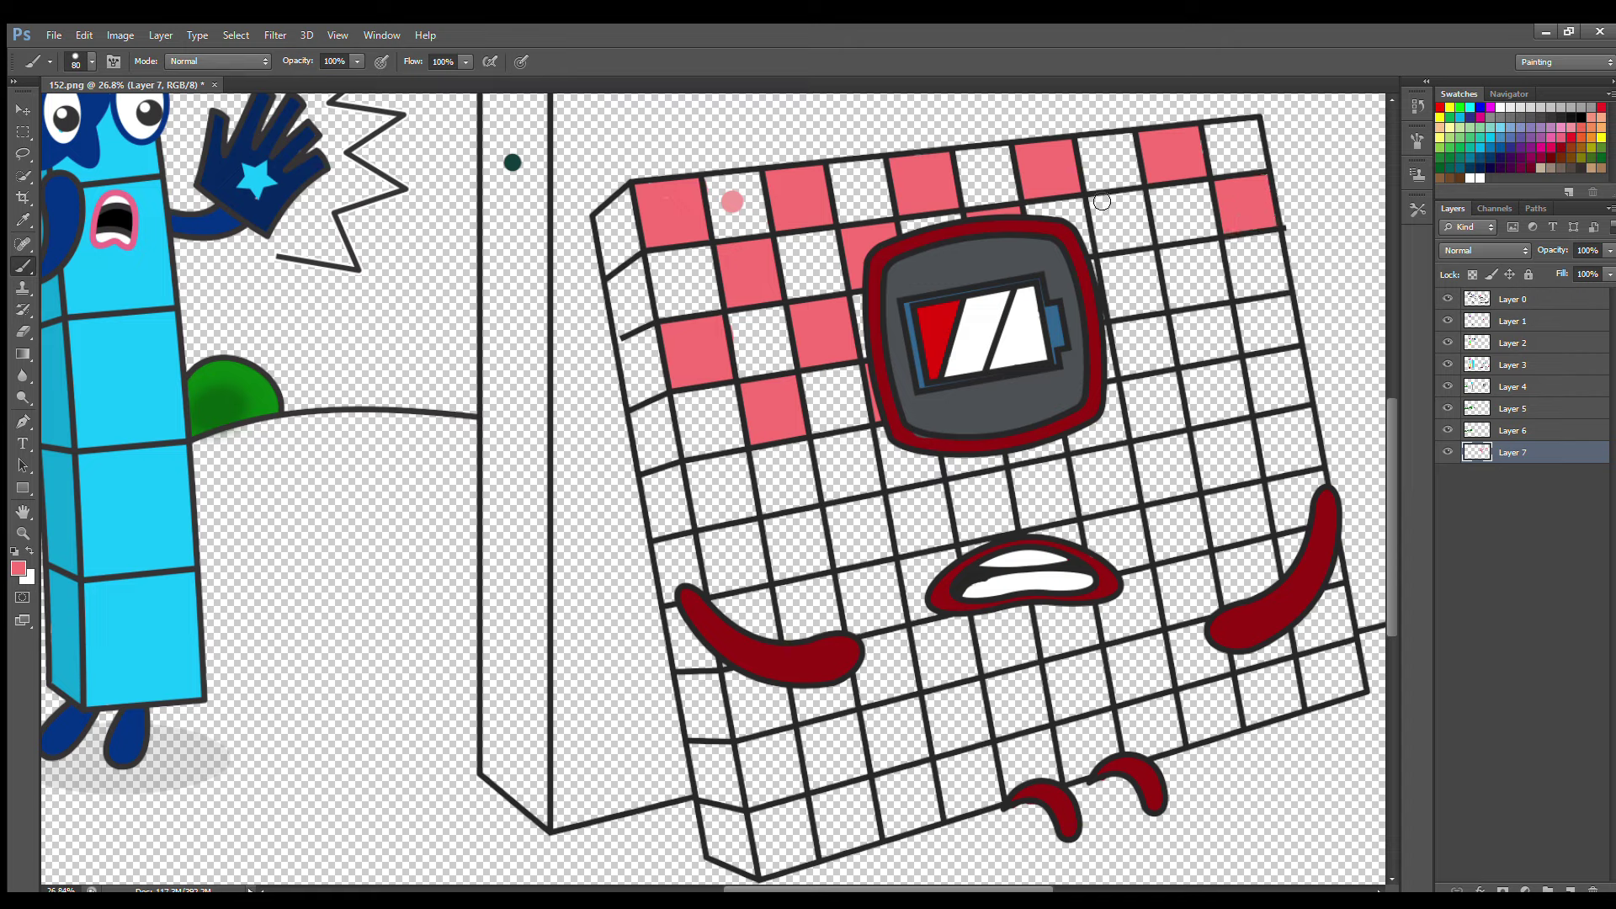
mouse_move(1102, 202)
mouse_down()
mouse_move(1116, 246)
mouse_move(1148, 244)
mouse_move(1140, 197)
mouse_move(1112, 217)
mouse_move(1175, 274)
mouse_move(1178, 304)
mouse_move(1220, 297)
mouse_move(1221, 264)
mouse_move(1187, 281)
mouse_up()
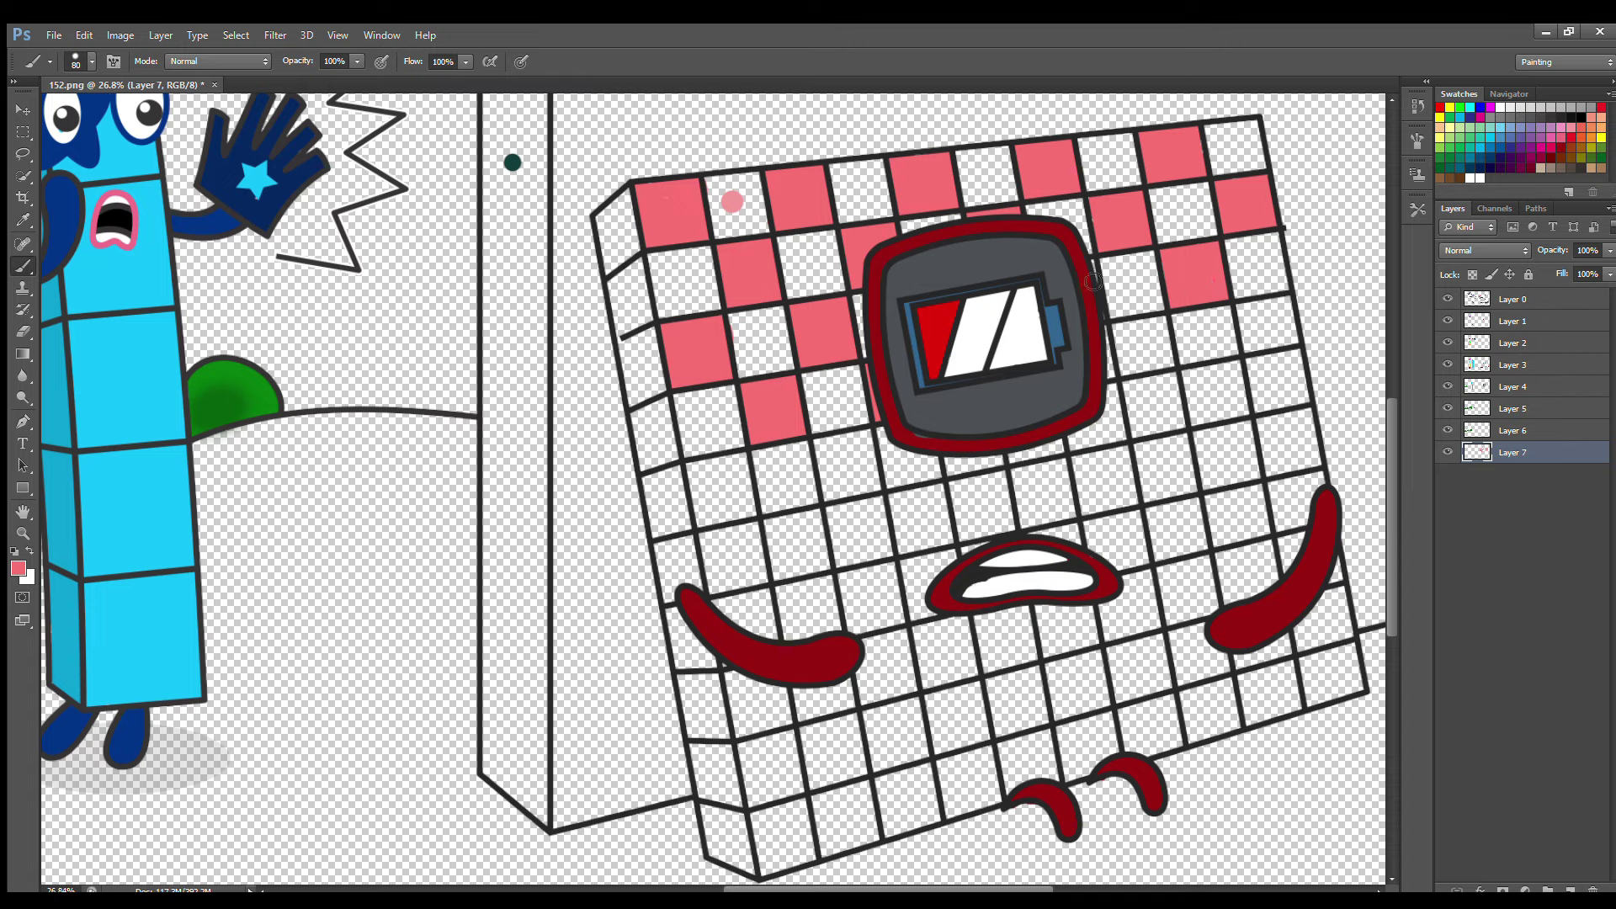
mouse_move(1126, 351)
mouse_down()
mouse_move(1165, 365)
mouse_move(1133, 330)
mouse_up()
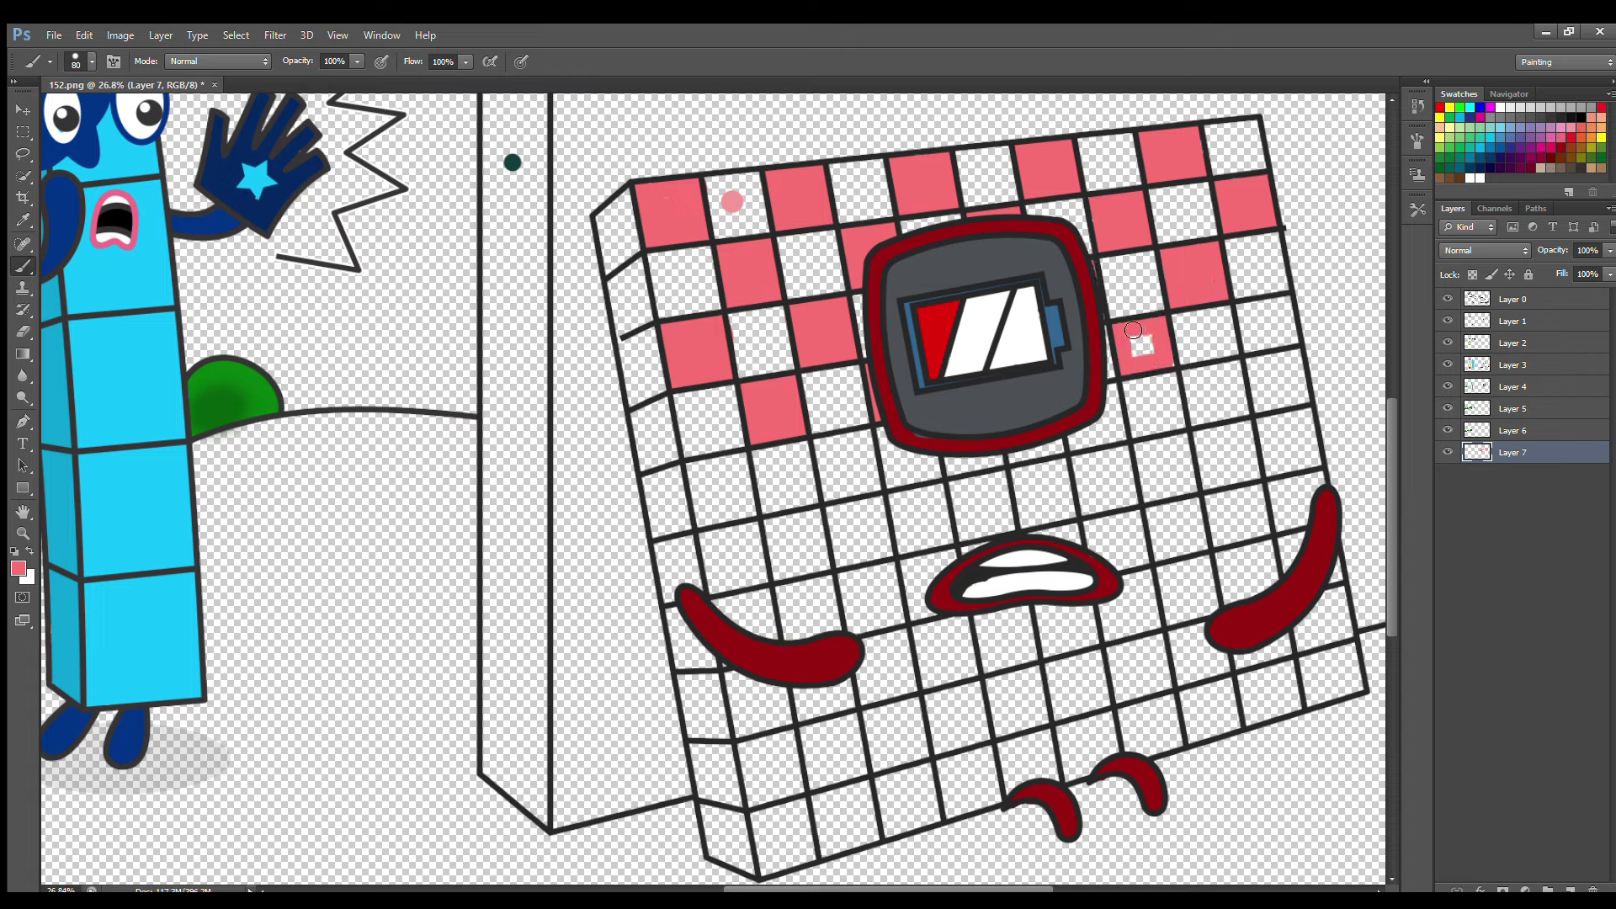
mouse_move(1245, 305)
mouse_down()
mouse_move(1249, 346)
mouse_move(1290, 317)
mouse_up()
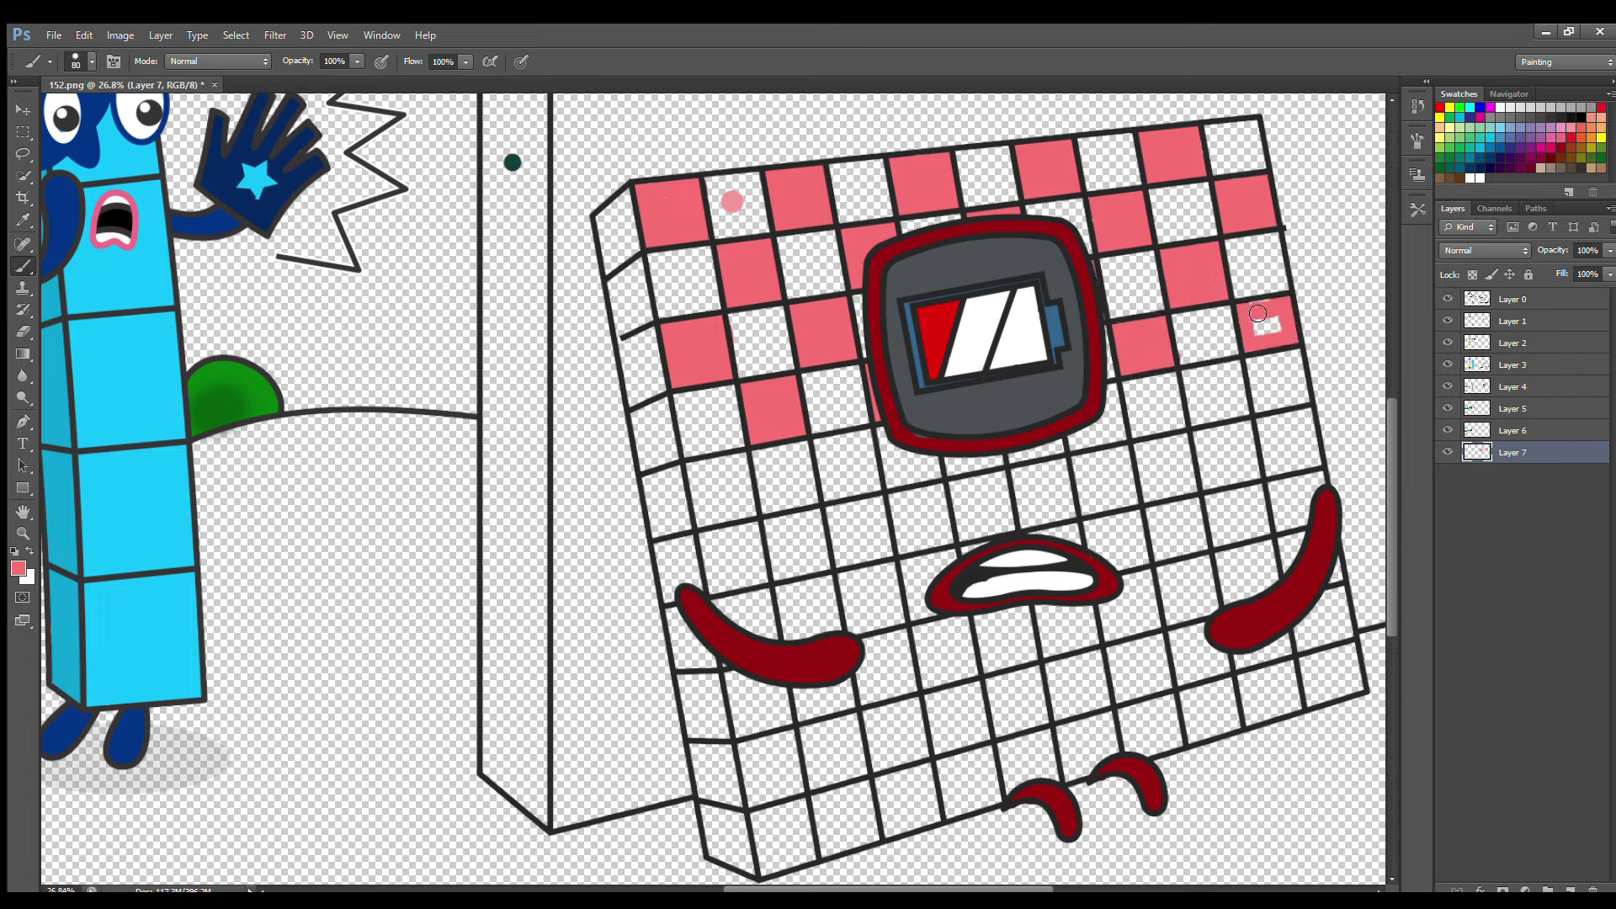
mouse_move(1195, 397)
mouse_down()
mouse_move(1240, 413)
mouse_move(1231, 390)
mouse_up()
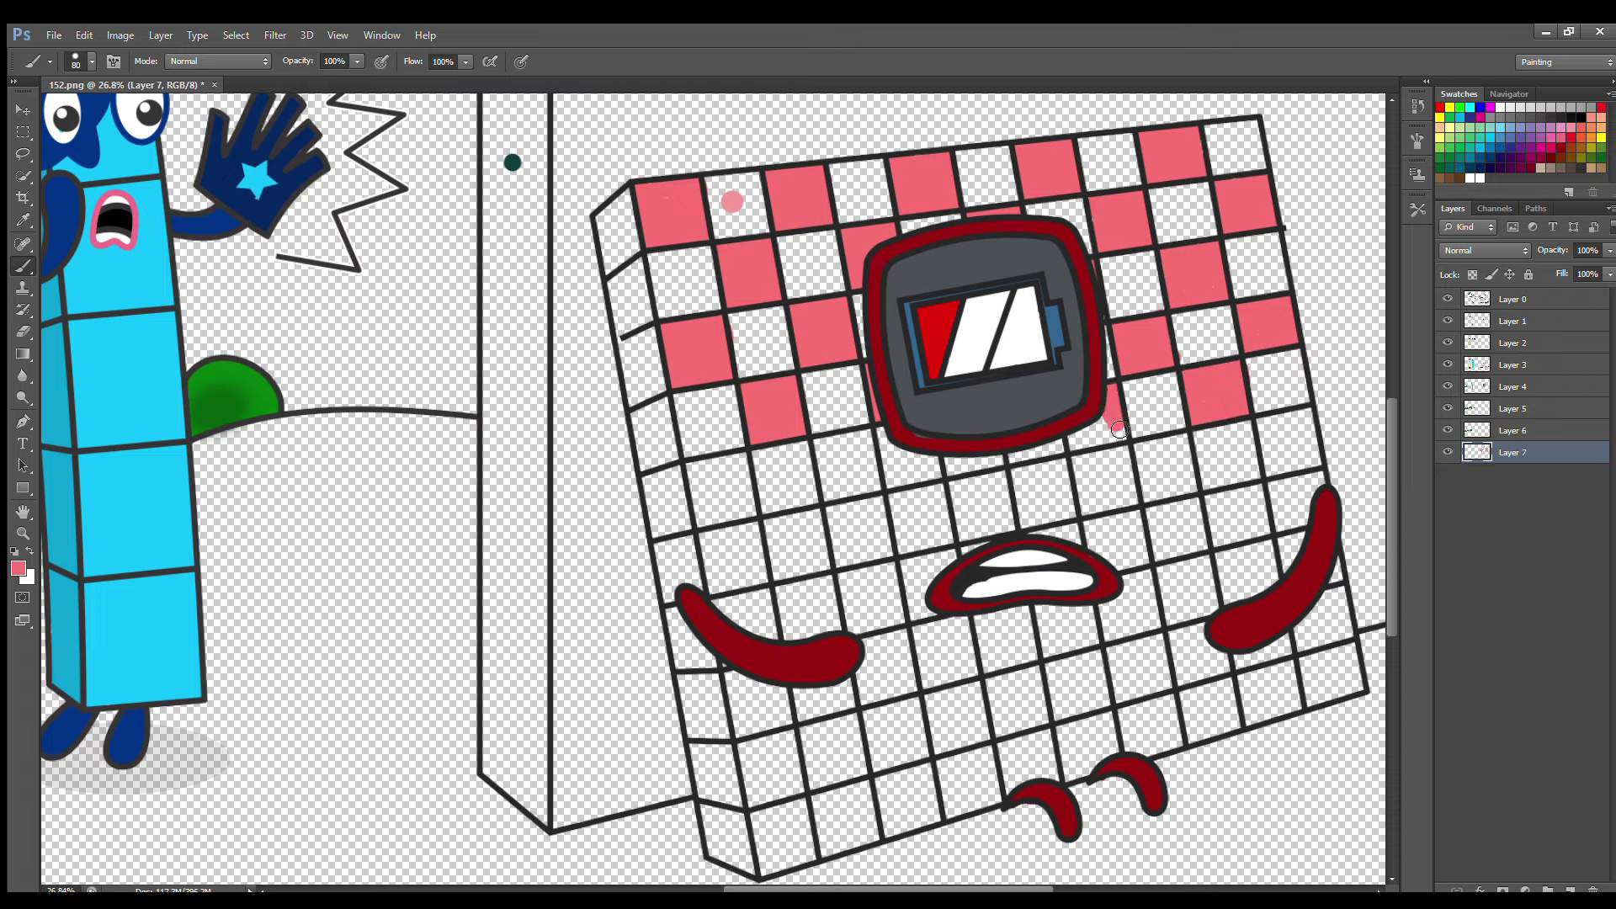
drag(1119, 429, 1081, 447)
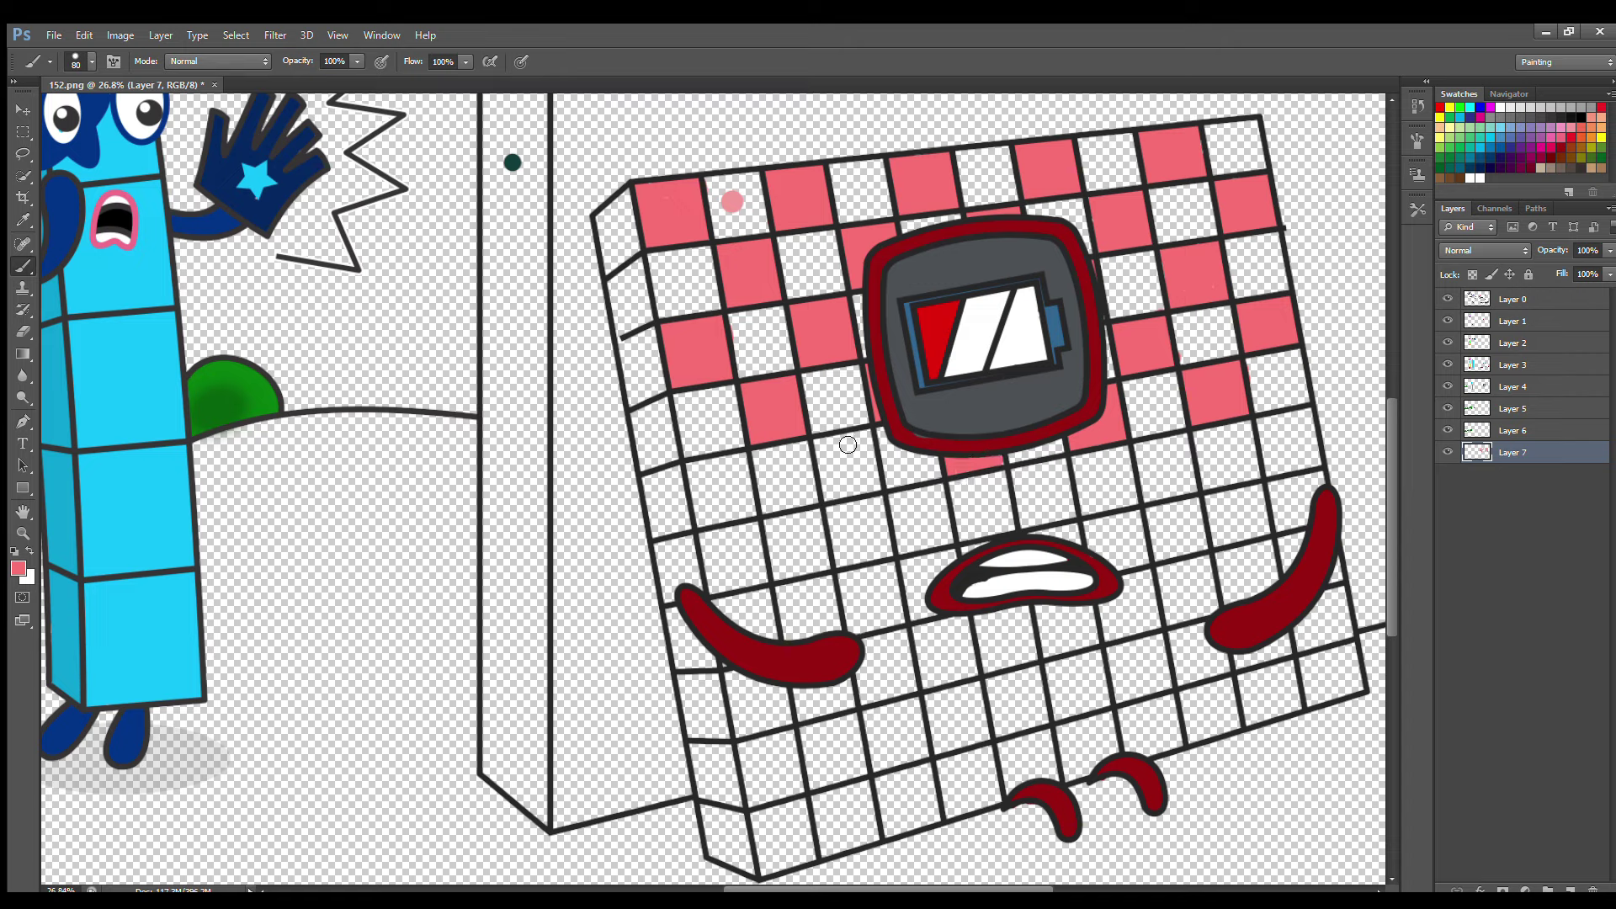
Fill alternating pink squares in the rows between the screen frame and the left arm, up to the mouth's left side.
mouse_move(829, 497)
mouse_down()
mouse_move(872, 489)
mouse_move(868, 439)
mouse_move(846, 484)
mouse_up()
mouse_move(690, 465)
mouse_down()
mouse_move(705, 524)
mouse_move(751, 513)
mouse_move(748, 472)
mouse_move(724, 466)
mouse_move(778, 566)
mouse_move(825, 566)
mouse_move(819, 518)
mouse_move(795, 554)
mouse_up()
mouse_move(899, 506)
mouse_down()
mouse_move(905, 539)
mouse_move(938, 543)
mouse_move(942, 492)
mouse_move(937, 530)
mouse_up()
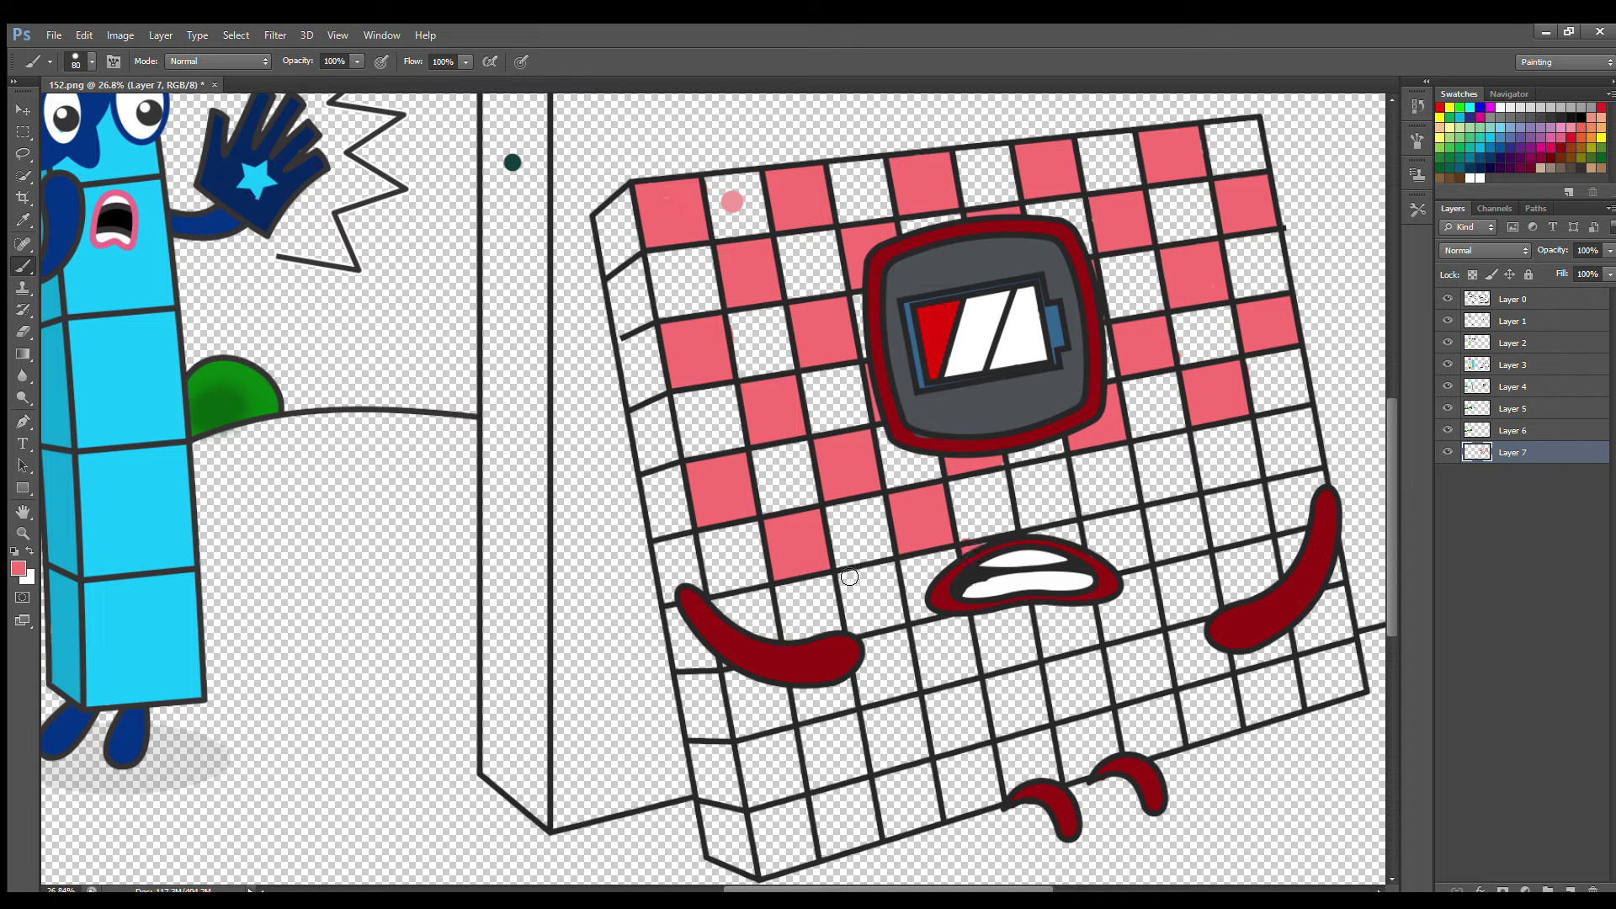
mouse_move(849, 576)
mouse_down()
mouse_move(853, 618)
mouse_move(889, 628)
mouse_move(887, 573)
mouse_move(871, 610)
mouse_up()
drag(716, 604, 761, 599)
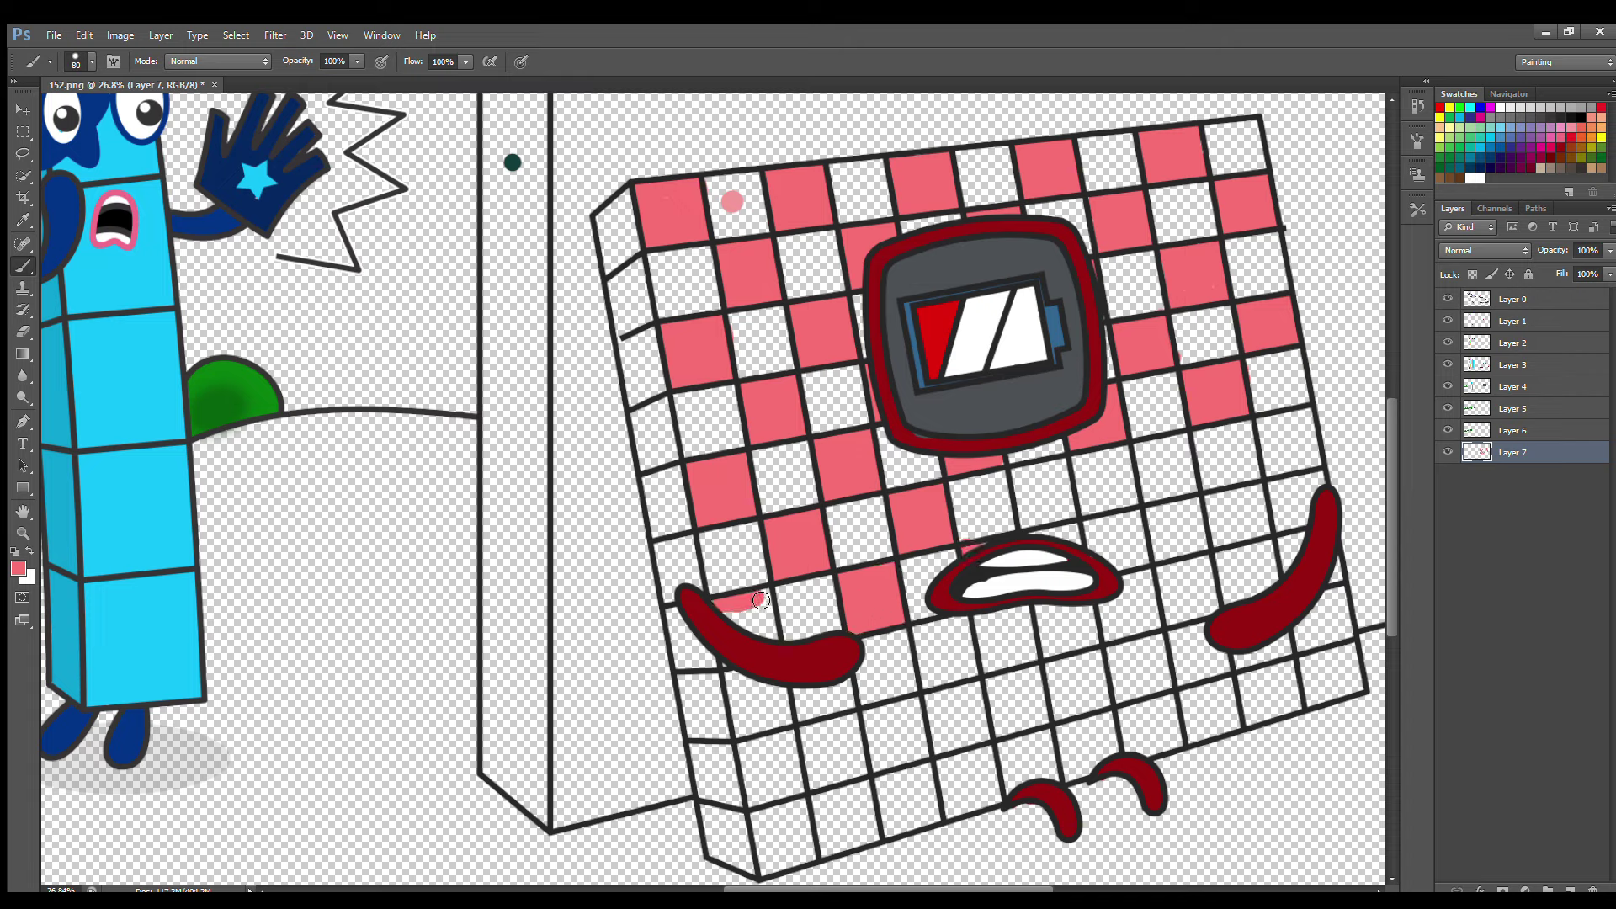
drag(735, 656, 759, 630)
Continue the darker pink checkerboard on Layer 7 across the squares below the screen frame, between the mouth and the right arm.
mouse_move(1015, 467)
mouse_down()
mouse_move(1028, 523)
mouse_move(1069, 511)
mouse_move(1065, 473)
mouse_move(1033, 472)
mouse_move(1044, 505)
mouse_up()
mouse_move(1126, 462)
mouse_down()
mouse_move(1154, 497)
mouse_move(1194, 489)
mouse_move(1166, 467)
mouse_up()
mouse_move(1262, 416)
mouse_down()
mouse_move(1274, 466)
mouse_move(1307, 464)
mouse_move(1309, 419)
mouse_move(1277, 427)
mouse_move(1293, 459)
mouse_up()
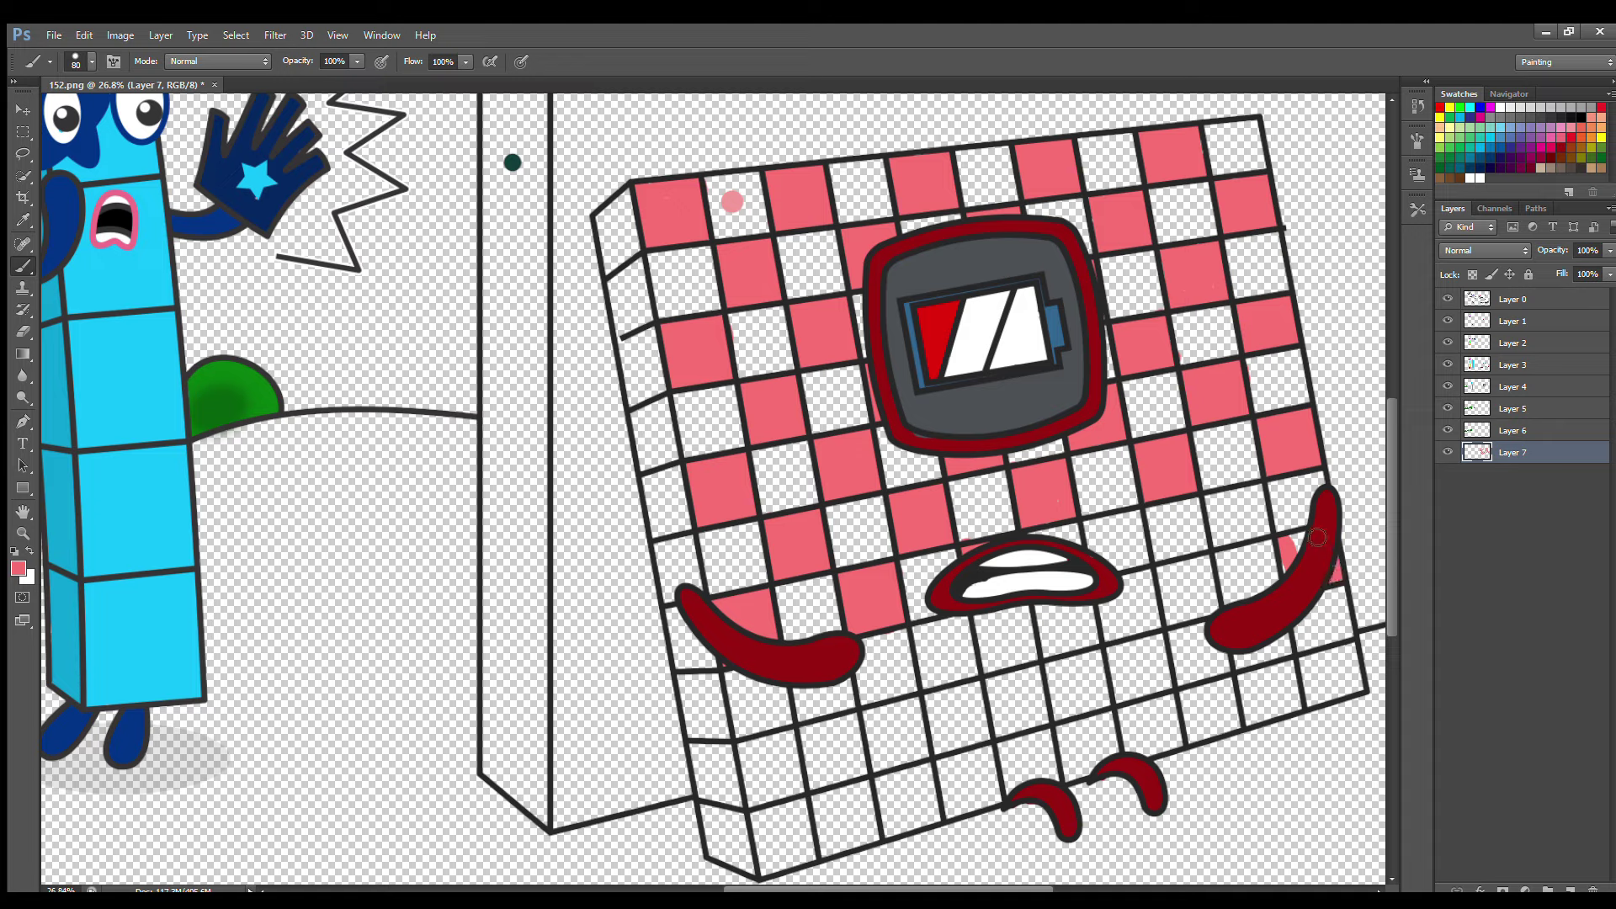
mouse_move(1235, 539)
mouse_down()
mouse_move(1259, 495)
mouse_move(1228, 518)
mouse_up()
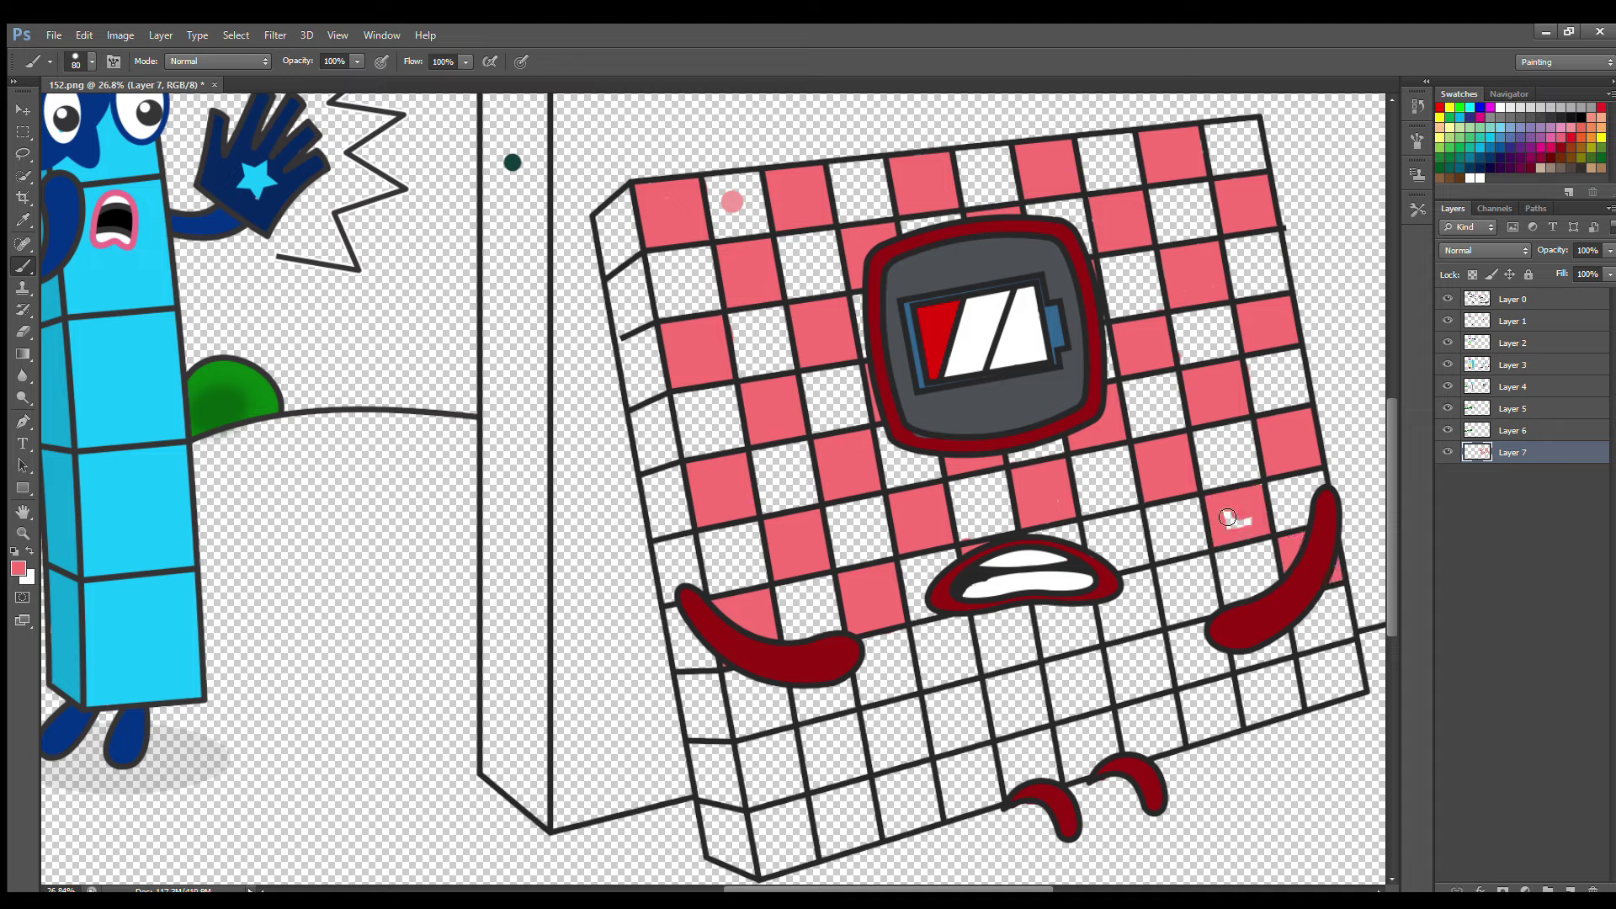
mouse_move(1090, 522)
mouse_down()
mouse_move(1138, 562)
mouse_move(1137, 519)
mouse_move(1107, 551)
mouse_move(1175, 619)
mouse_move(1211, 614)
mouse_move(1188, 569)
mouse_move(1202, 607)
mouse_up()
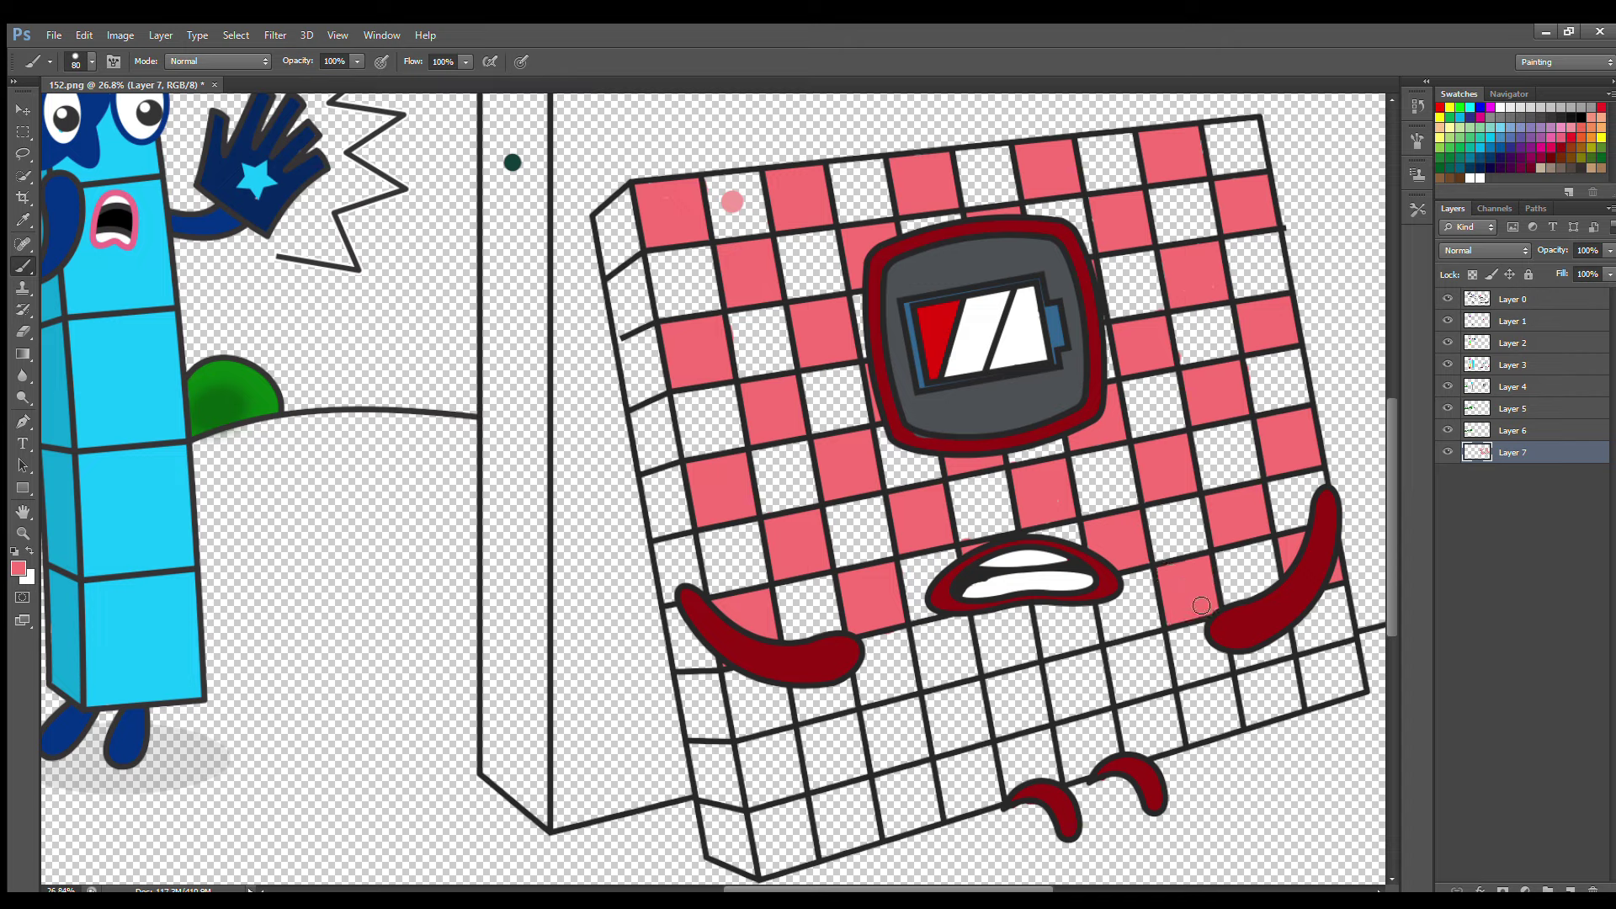
Fill alternating pink squares from below the right arm to the grid's lower-right edge, the feet and the mouth's underside.
mouse_move(1242, 664)
mouse_down()
mouse_move(1286, 653)
mouse_move(1353, 692)
mouse_move(1311, 649)
mouse_up()
mouse_move(1190, 705)
mouse_down()
mouse_move(1196, 739)
mouse_move(1230, 701)
mouse_up()
mouse_move(1119, 673)
mouse_down()
mouse_move(1143, 696)
mouse_move(1165, 681)
mouse_move(1160, 641)
mouse_move(1129, 668)
mouse_up()
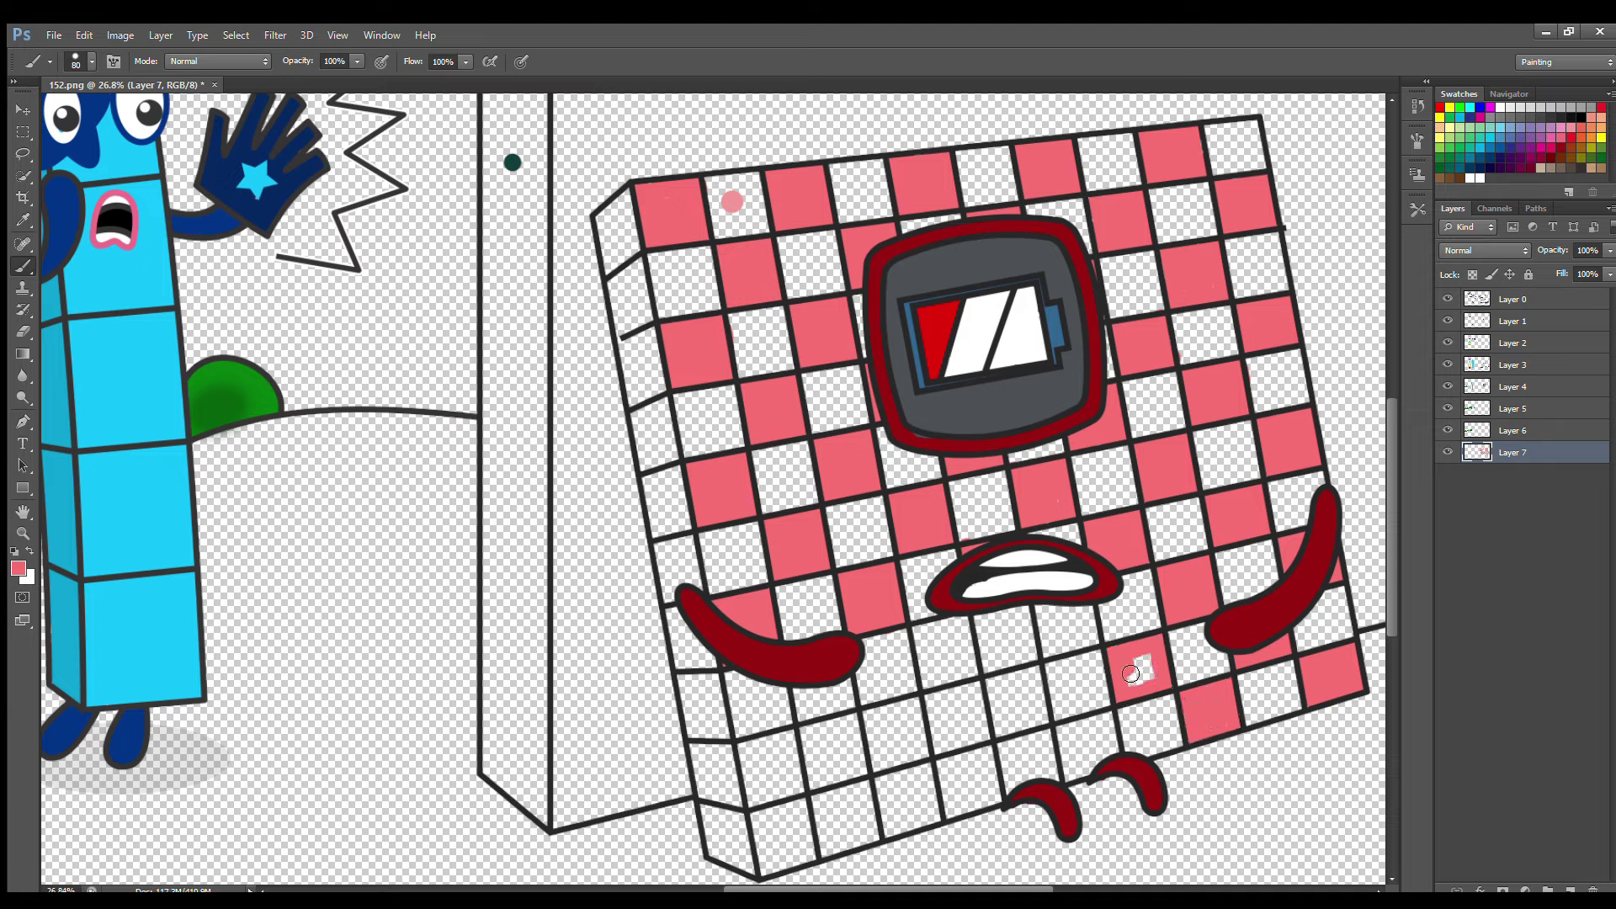
mouse_move(1059, 726)
mouse_down()
mouse_move(1065, 748)
mouse_move(1113, 757)
mouse_move(1082, 728)
mouse_move(1089, 741)
mouse_up()
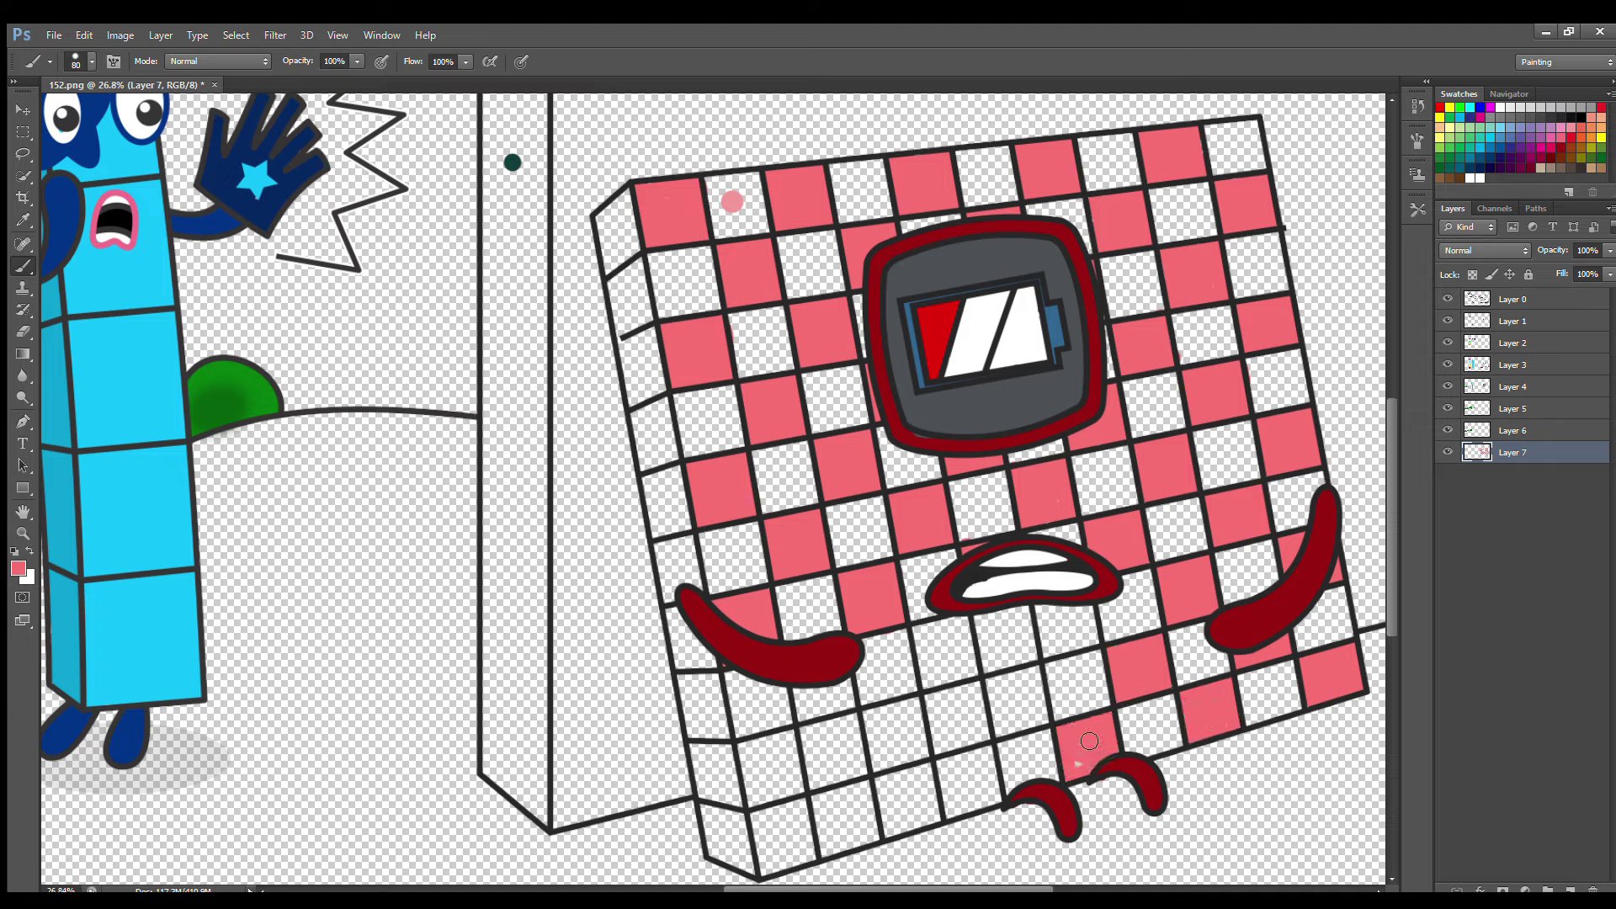
drag(1063, 632, 1071, 615)
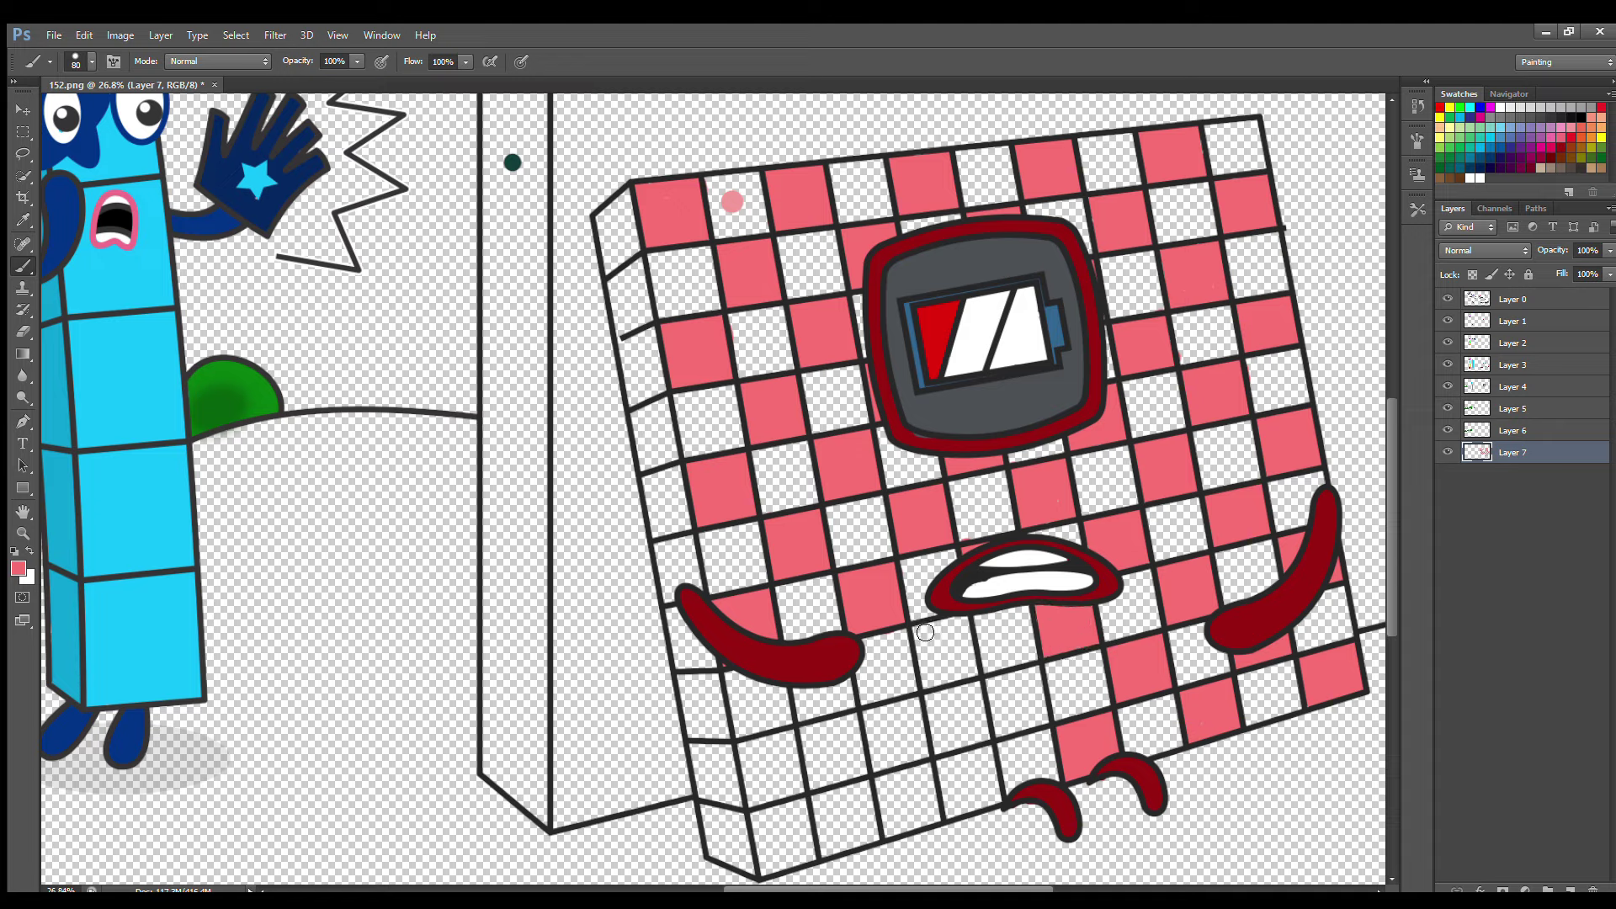
Complete the darker pink checkerboard on the squares below the mouth and left arm, down to the grid's lower-left corner.
mouse_move(919, 637)
mouse_down()
mouse_move(930, 684)
mouse_move(978, 673)
mouse_move(964, 626)
mouse_move(953, 642)
mouse_move(1003, 736)
mouse_move(1044, 724)
mouse_move(1026, 692)
mouse_up()
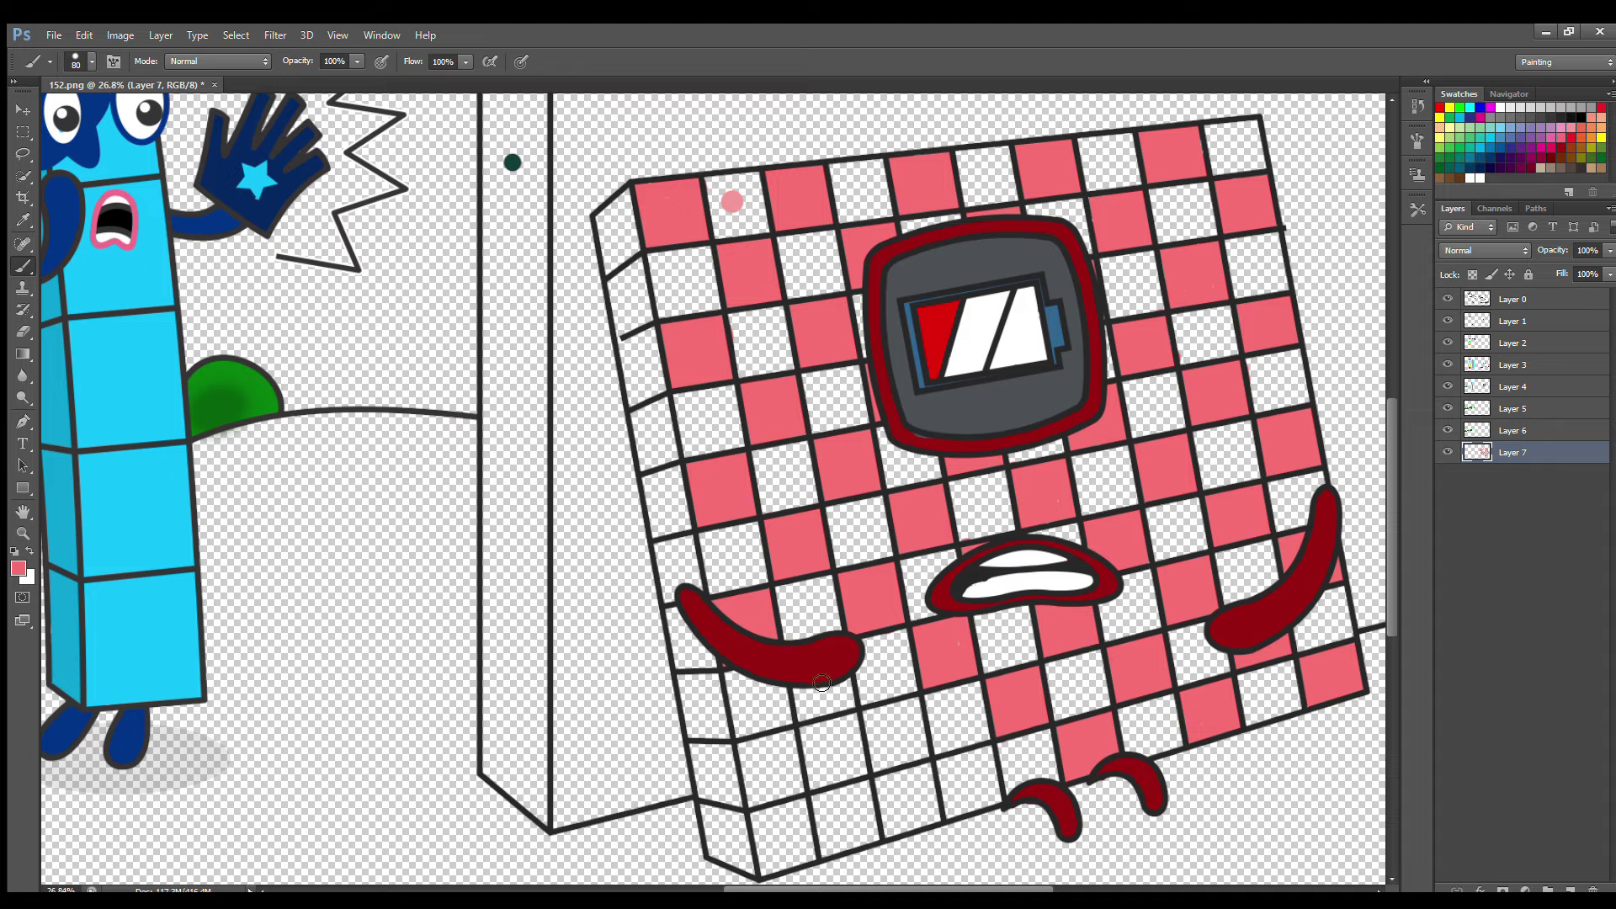
mouse_move(822, 683)
mouse_down()
mouse_move(868, 715)
mouse_move(882, 768)
mouse_move(926, 760)
mouse_move(917, 706)
mouse_move(889, 727)
mouse_move(946, 766)
mouse_move(952, 801)
mouse_move(995, 789)
mouse_move(986, 756)
mouse_move(961, 786)
mouse_up()
mouse_move(821, 805)
mouse_down()
mouse_move(829, 849)
mouse_move(874, 840)
mouse_move(868, 792)
mouse_move(828, 801)
mouse_move(865, 818)
mouse_up()
mouse_move(764, 780)
mouse_down()
mouse_move(746, 749)
mouse_move(755, 803)
mouse_move(796, 790)
mouse_move(793, 738)
mouse_move(768, 769)
mouse_up()
On a new Layer 8, paint the grid character's narrow side face with a sampled crimson.
key(e)
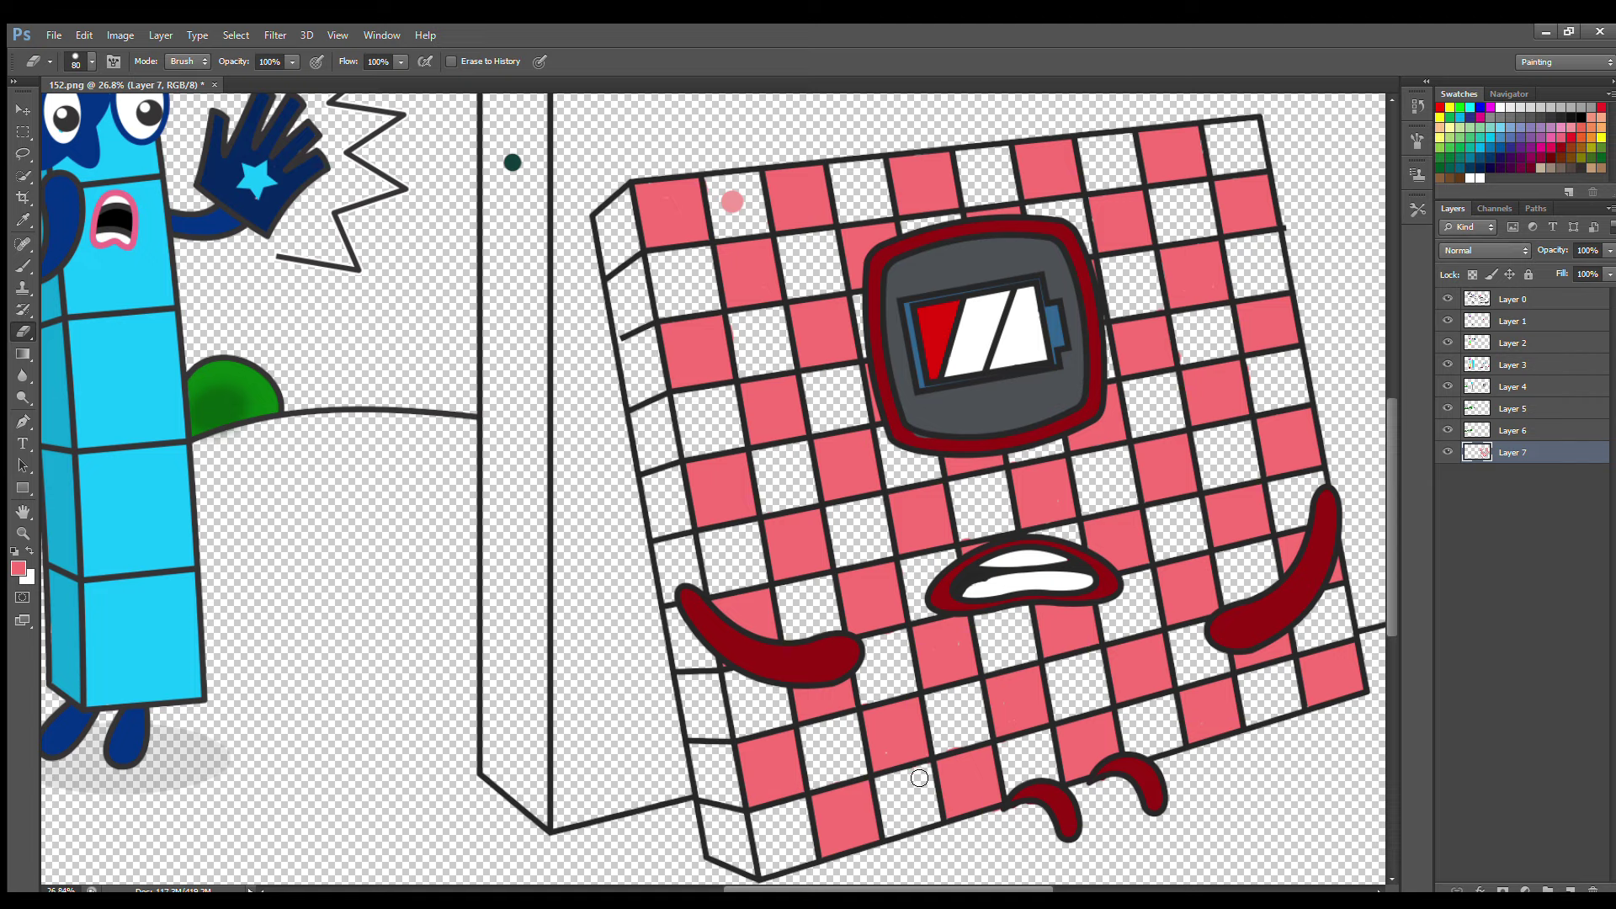
key(i)
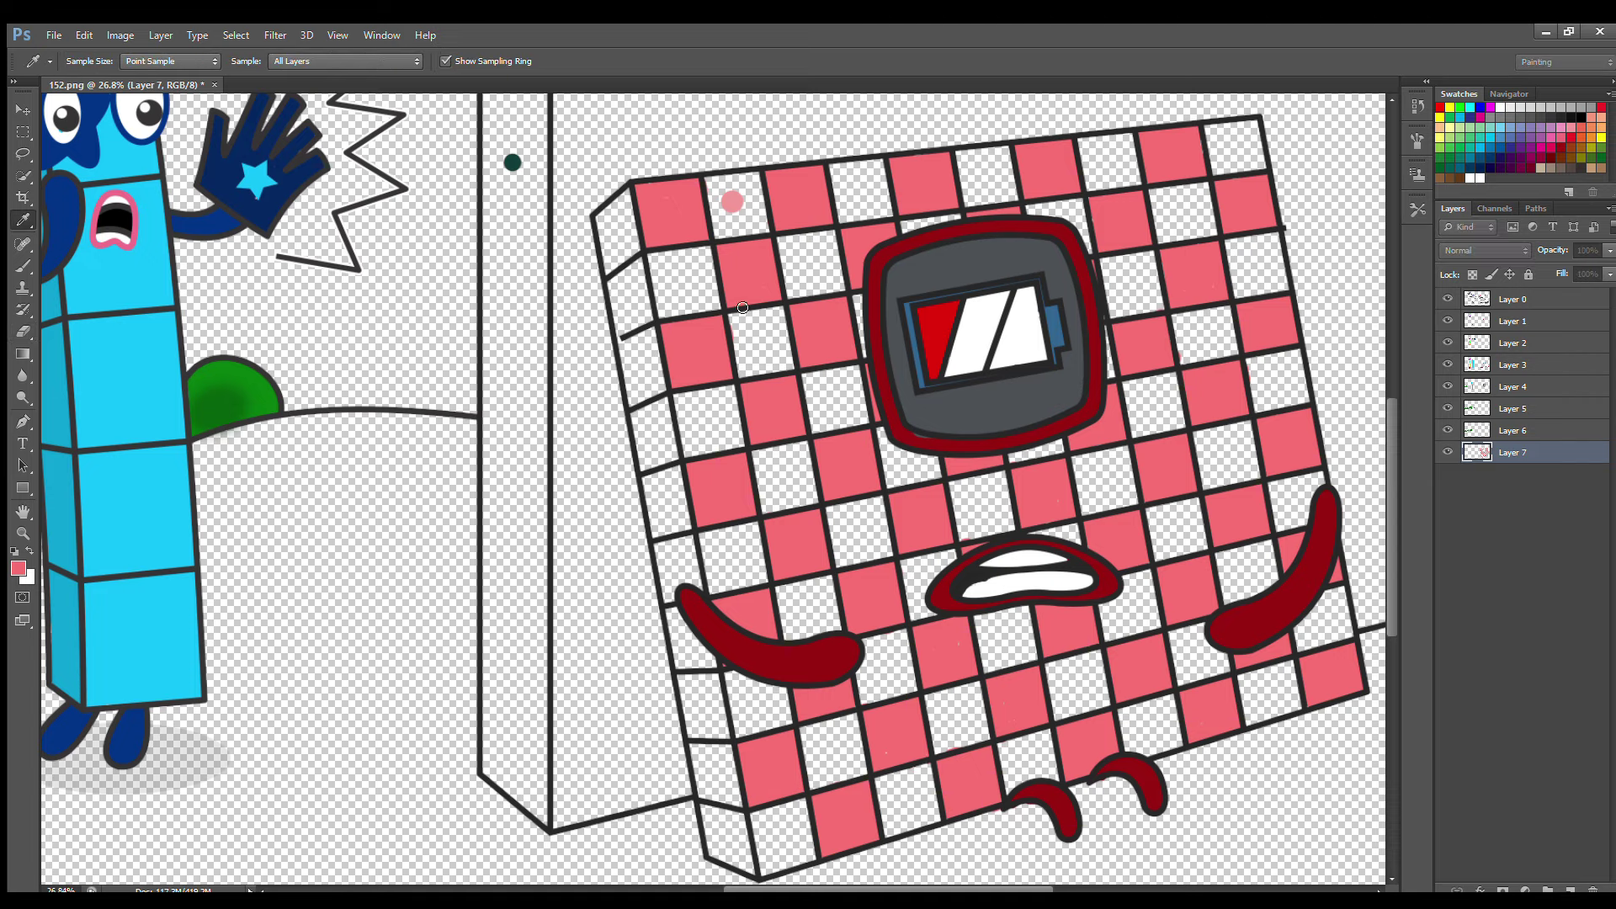
click(742, 307)
key(e)
click(1571, 890)
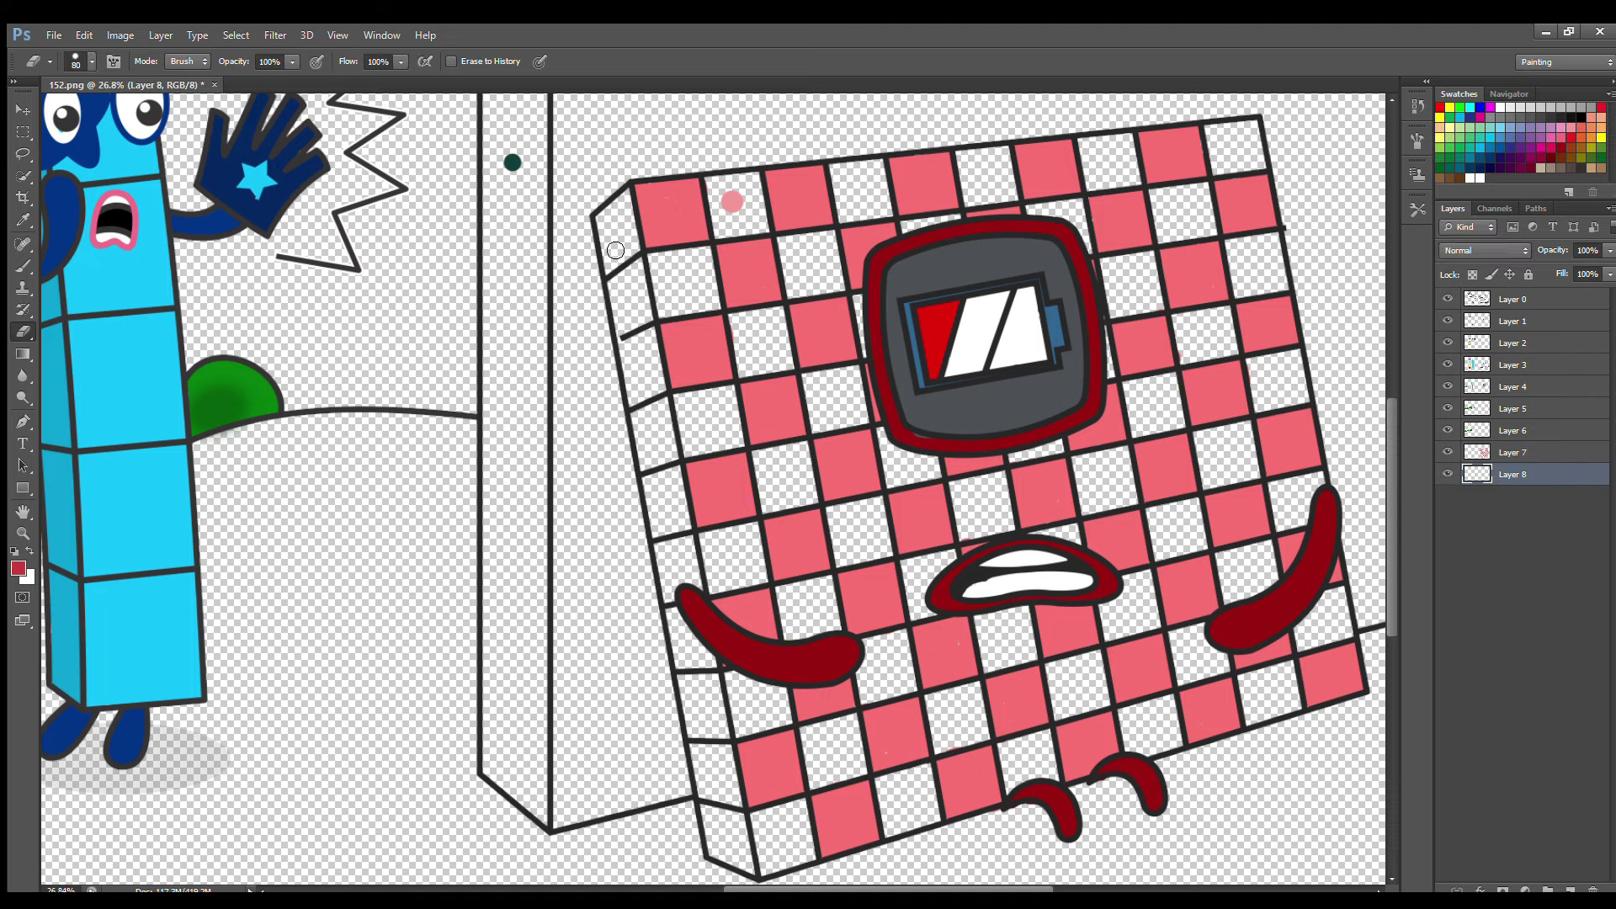
key(b)
mouse_move(599, 212)
mouse_down()
mouse_move(715, 840)
mouse_move(734, 821)
mouse_move(714, 692)
mouse_up()
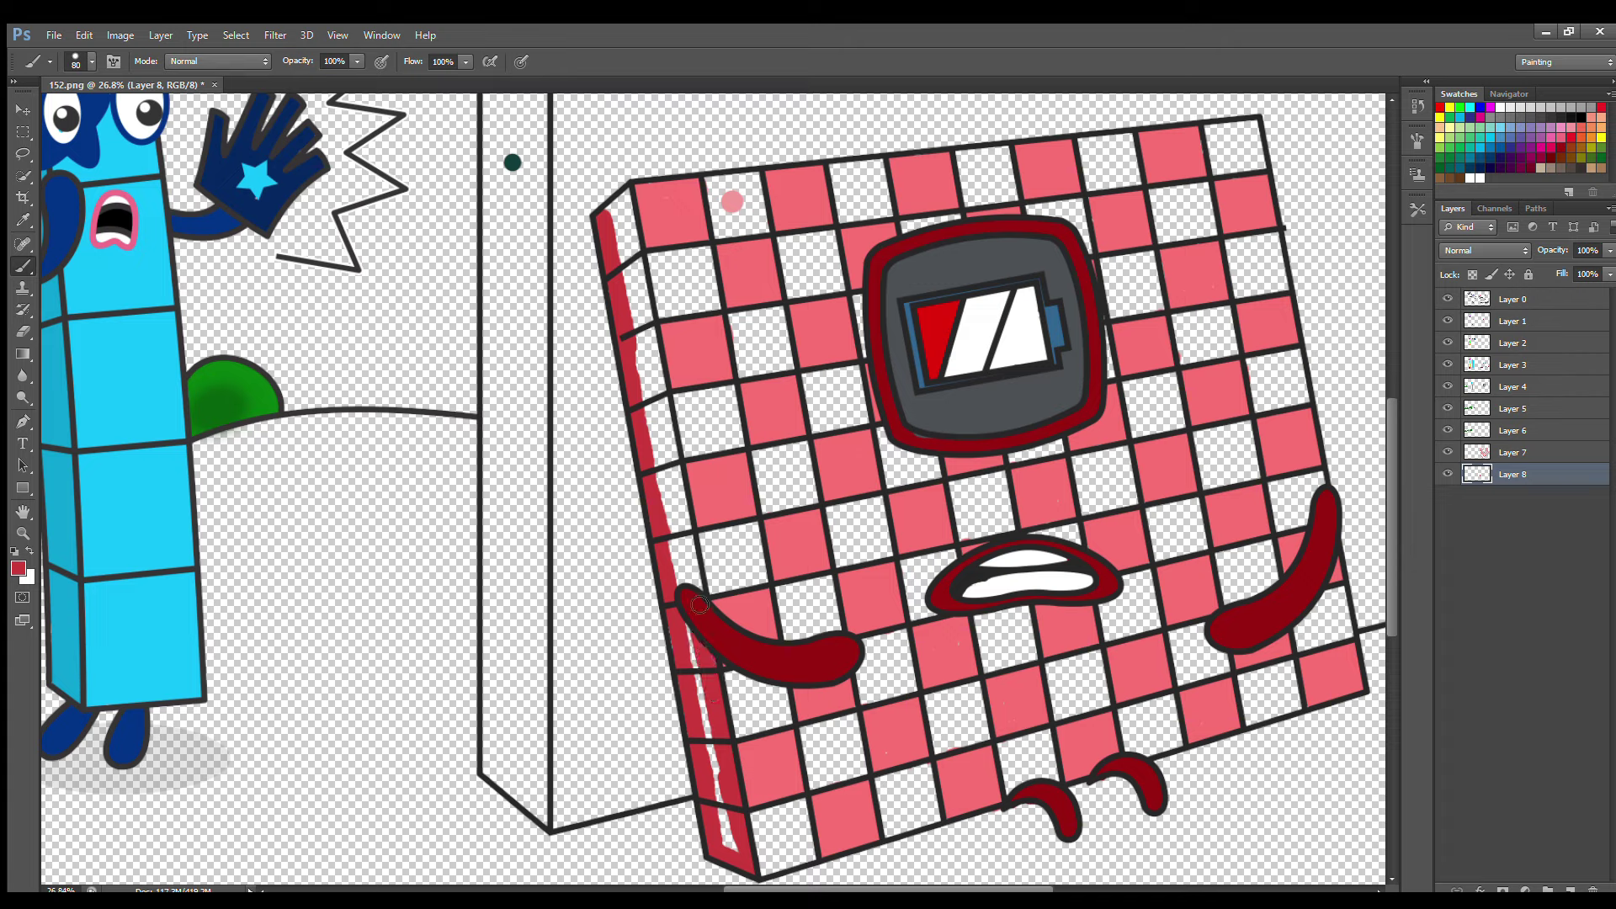
mouse_move(699, 604)
mouse_down()
mouse_move(630, 202)
mouse_move(655, 455)
mouse_move(729, 850)
mouse_move(813, 855)
mouse_move(1301, 696)
mouse_up()
On a new Layer 9 beneath the others, fill the grid's remaining front squares with the sampled light pink.
key(ctrl+shift+alt+n)
key(ctrl+[)
alt+click(832, 773)
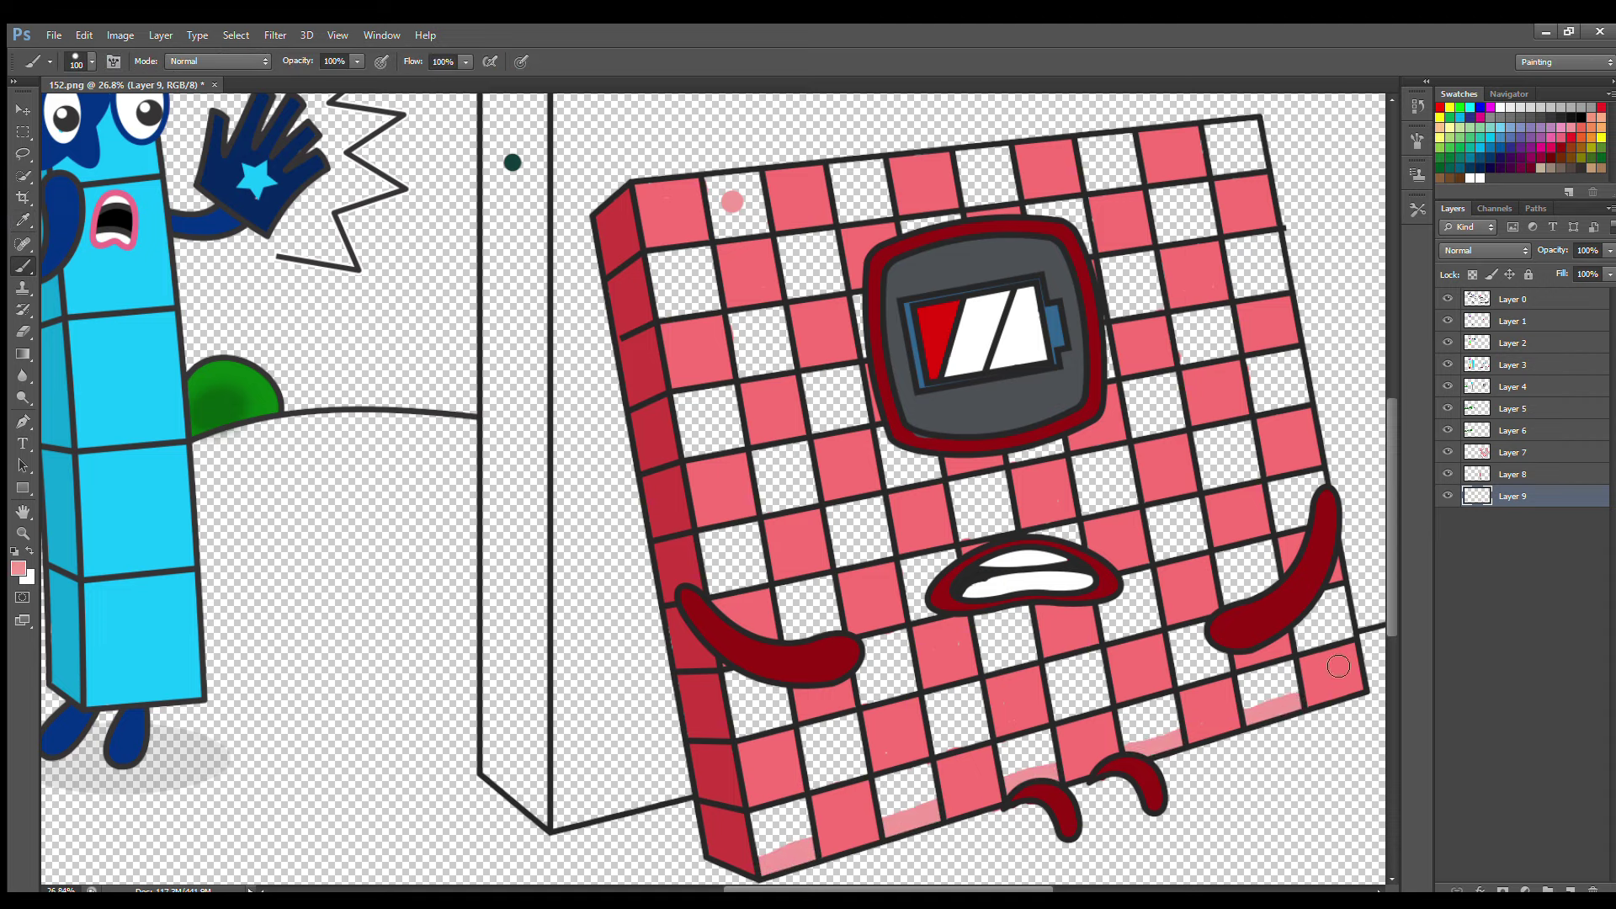
drag(1343, 640, 1339, 604)
drag(1344, 538, 1278, 249)
mouse_move(1265, 175)
mouse_down()
mouse_move(1227, 139)
mouse_move(718, 197)
mouse_move(736, 219)
mouse_move(1022, 204)
mouse_move(1263, 291)
mouse_move(1301, 657)
mouse_move(791, 854)
mouse_move(867, 673)
mouse_move(1010, 674)
mouse_move(1254, 623)
mouse_move(1176, 368)
mouse_move(1120, 589)
mouse_move(1002, 581)
mouse_move(821, 324)
mouse_move(741, 336)
mouse_move(791, 623)
mouse_move(741, 469)
mouse_up()
key(bracketright)
key(bracketright)
key(bracketright)
key(bracketright)
key(bracketright)
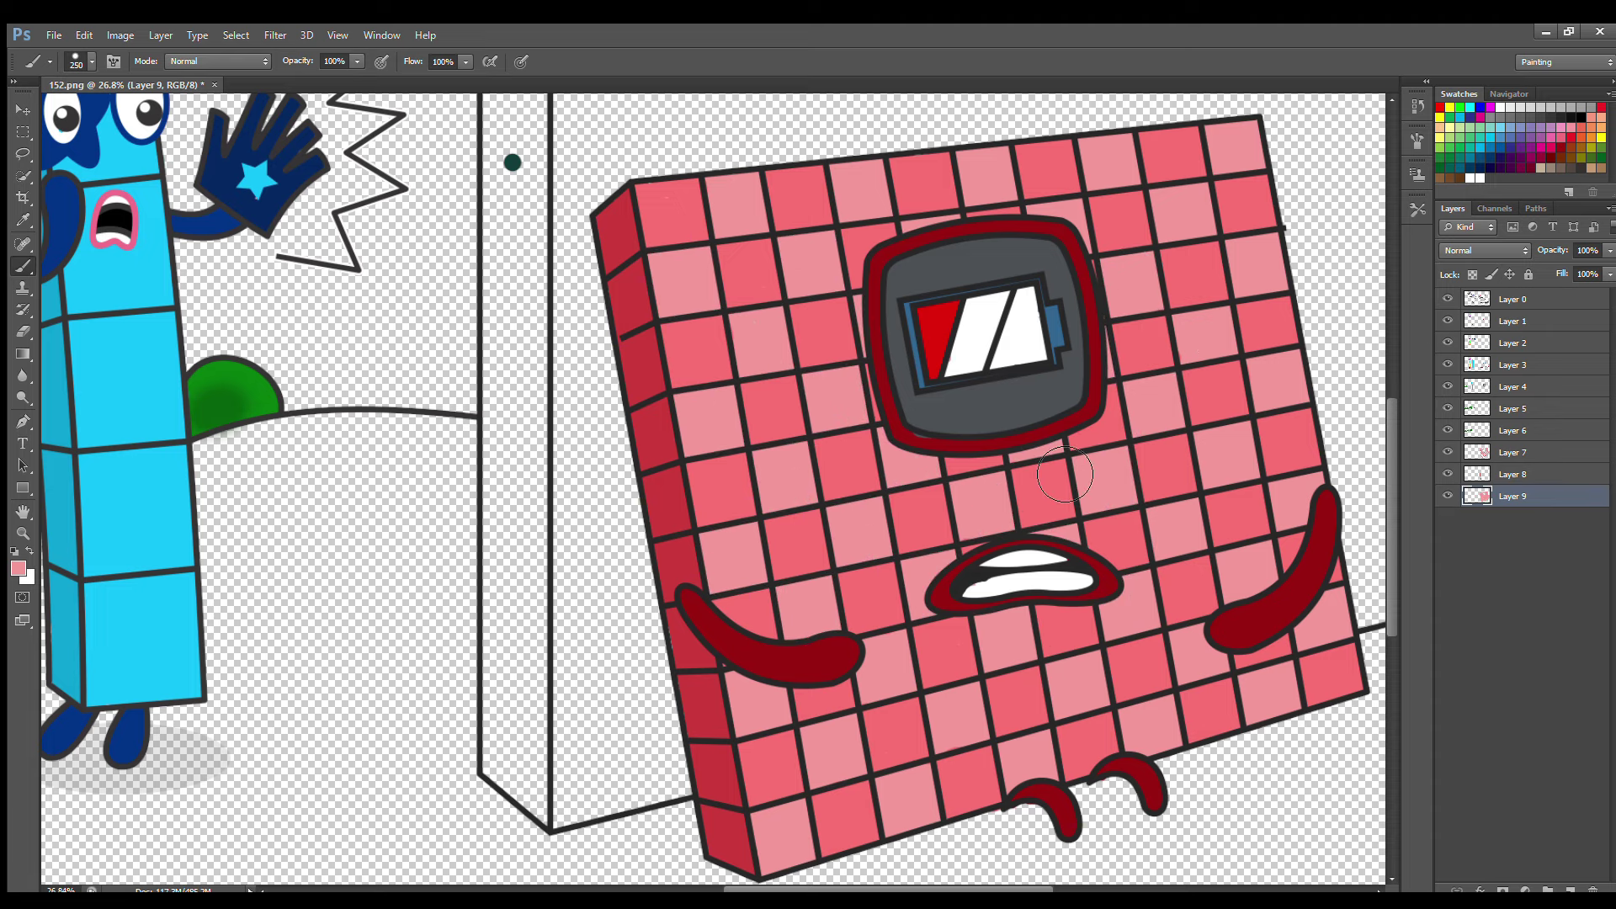
On a new Layer 10, paint the wall behind the grid character with the very dark green sampled from the large dot.
scroll(1044, 484, down, 1)
scroll(1246, 593, up, 1)
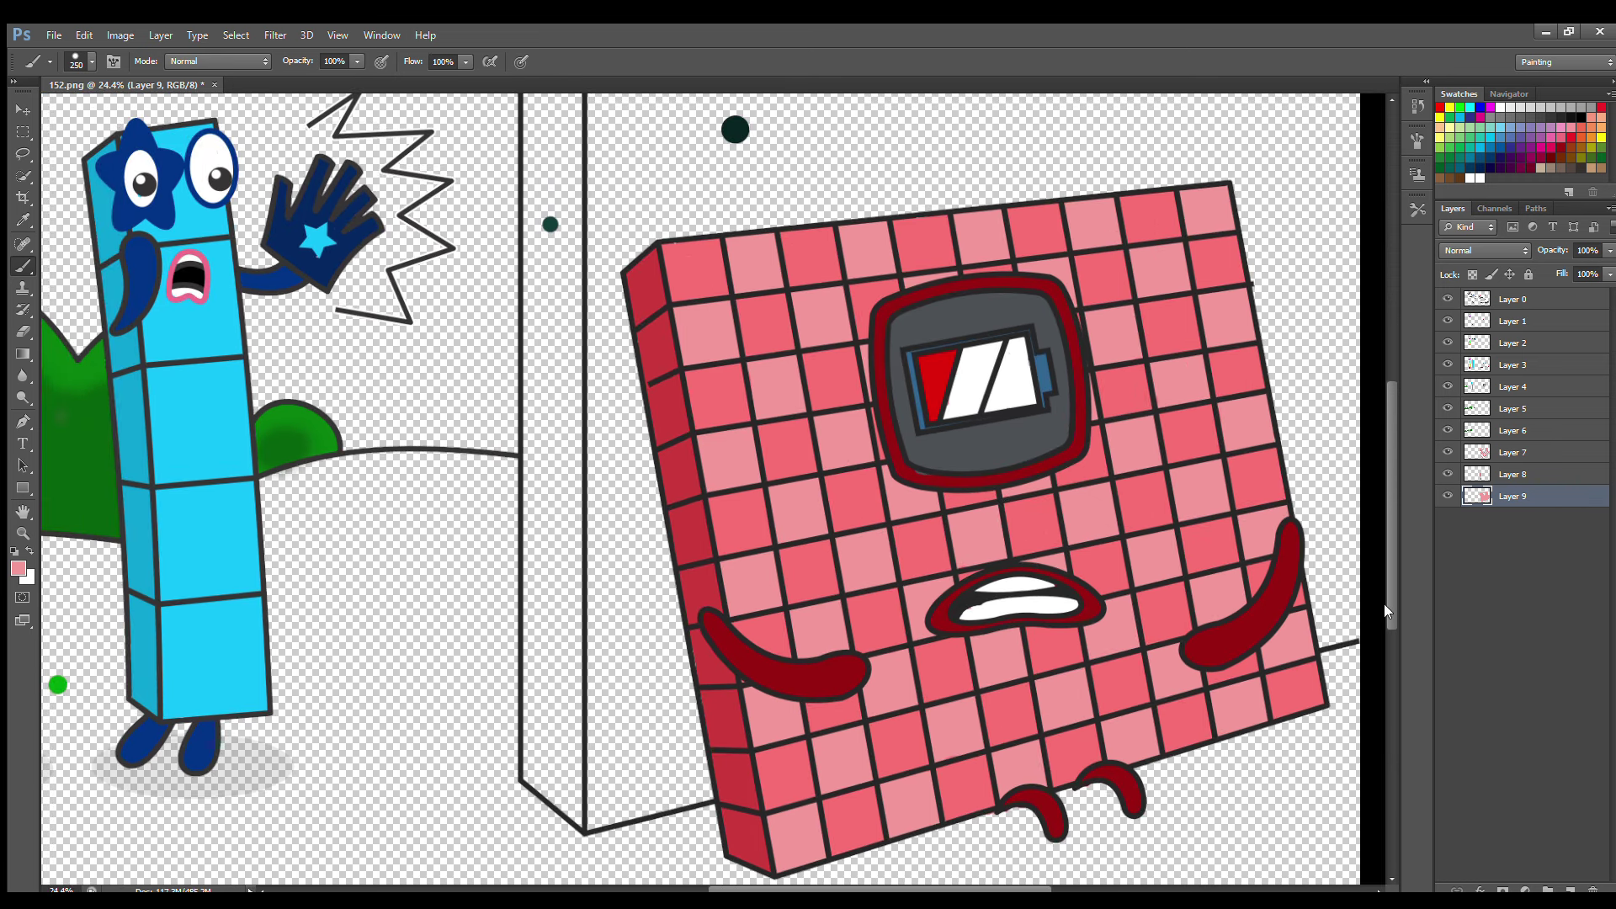
scroll(1297, 711, down, 2)
scroll(1305, 593, up, 2)
scroll(1305, 592, down, 1)
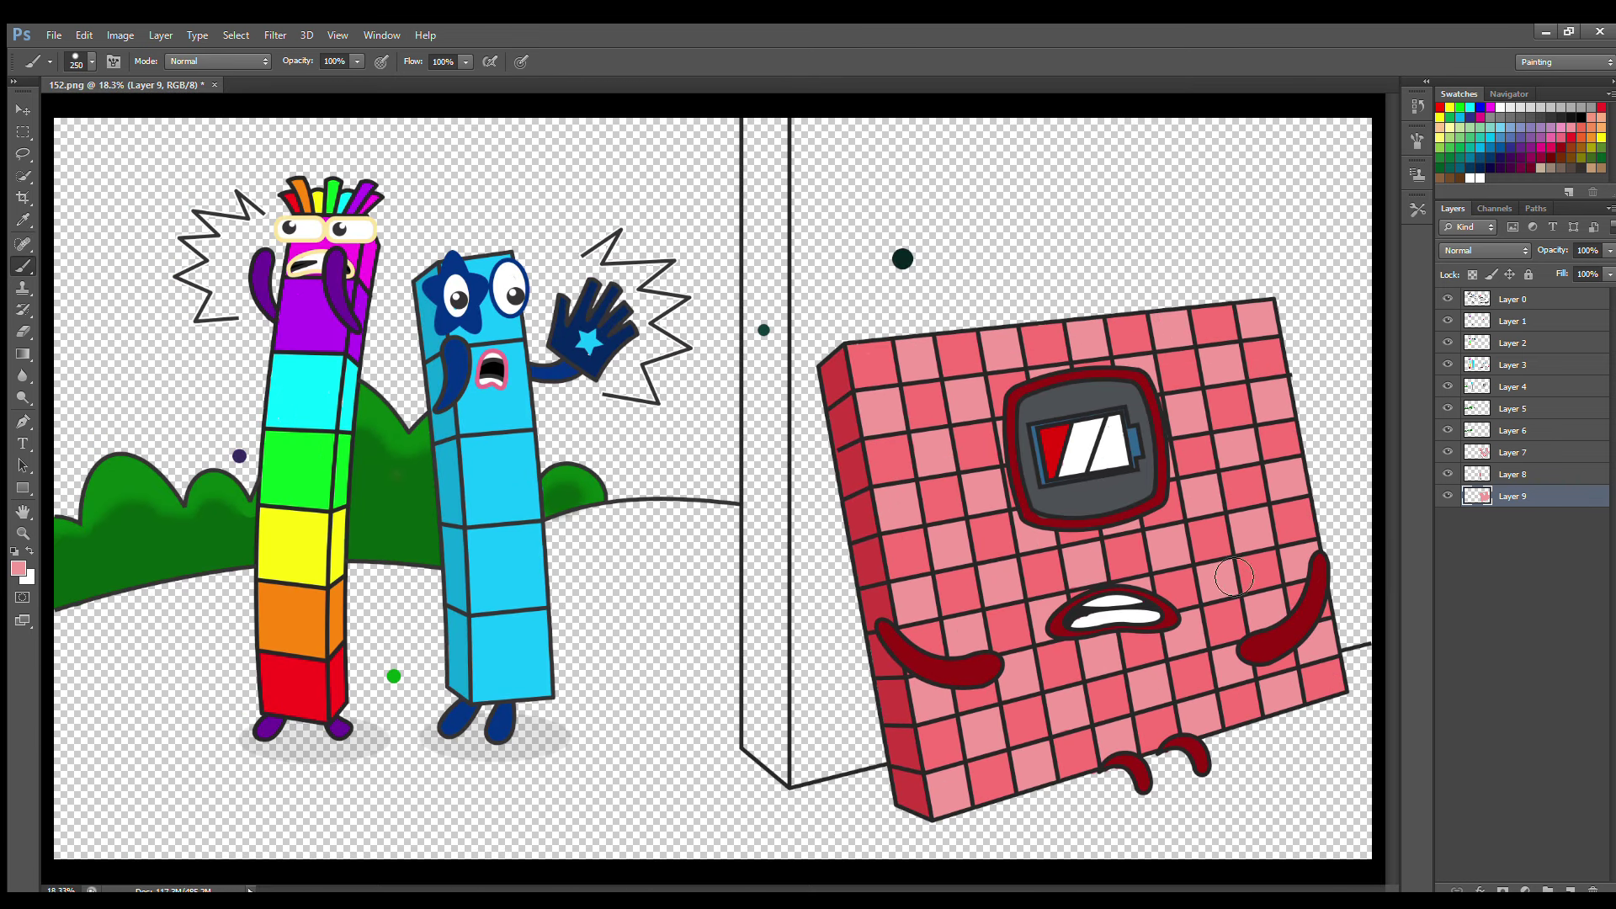
click(1571, 890)
click(23, 220)
click(903, 259)
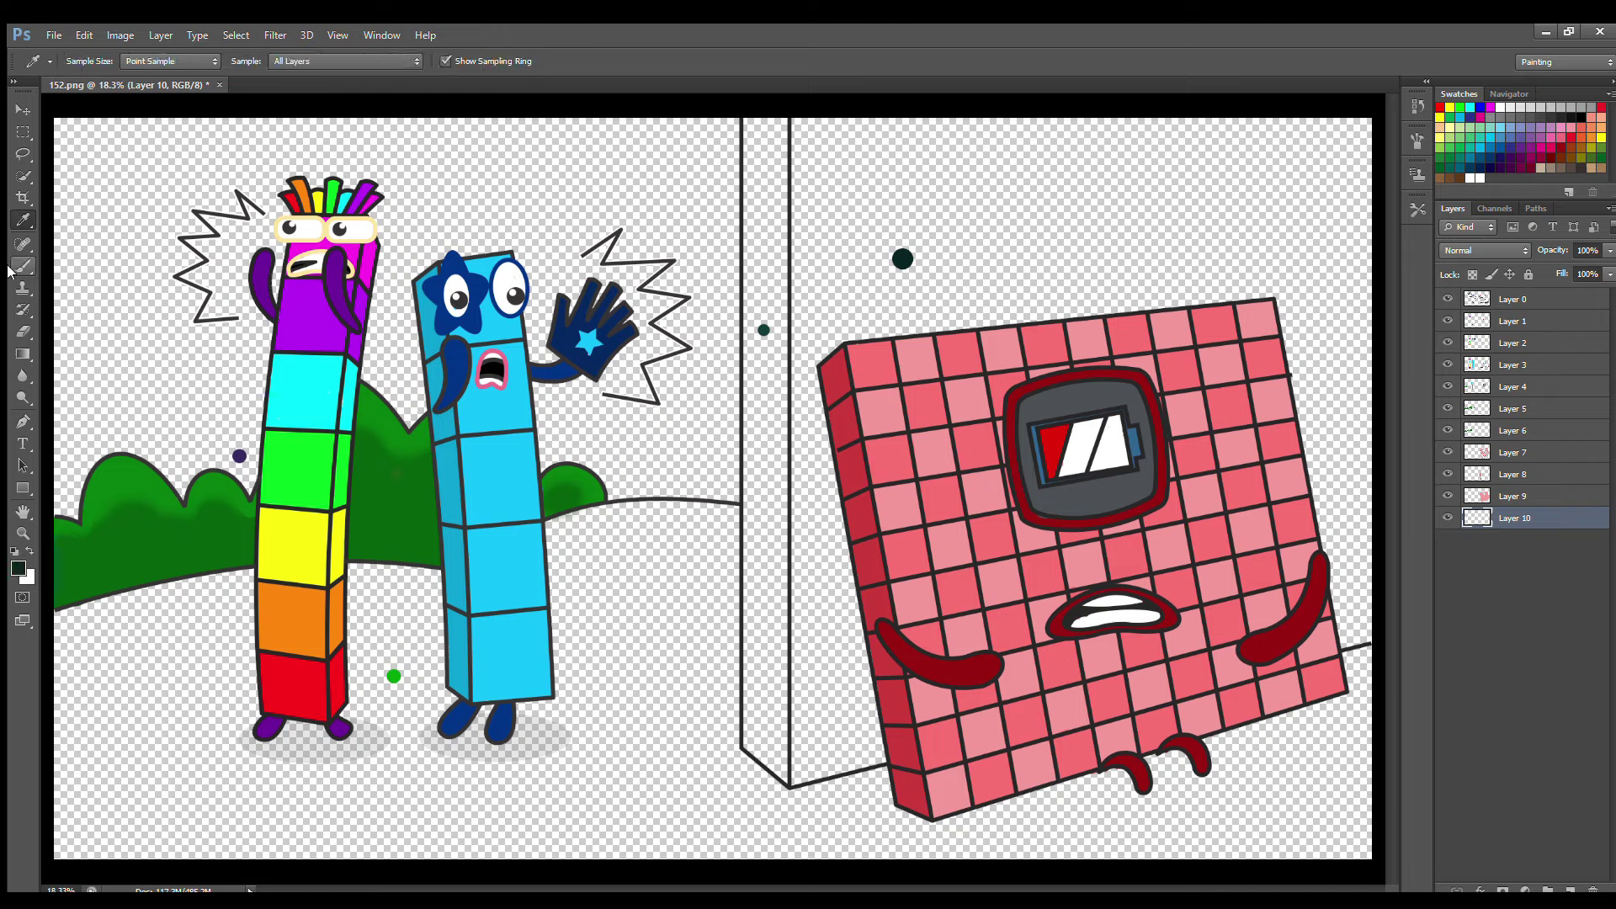
key(b)
mouse_move(811, 126)
mouse_down()
mouse_move(800, 767)
mouse_move(888, 749)
mouse_up()
key(bracketright)
key(bracketright)
key(bracketright)
key(bracketright)
mouse_move(829, 126)
mouse_down()
mouse_move(1097, 159)
mouse_move(1205, 202)
mouse_move(928, 250)
mouse_move(1330, 295)
mouse_move(1263, 328)
mouse_move(842, 370)
mouse_move(867, 749)
mouse_move(1352, 606)
mouse_move(1340, 444)
mouse_up()
key(bracketright)
key(bracketright)
key(bracketright)
On a new Layer 11, paint the wall's narrow side face with the sampled dark teal.
click(1570, 889)
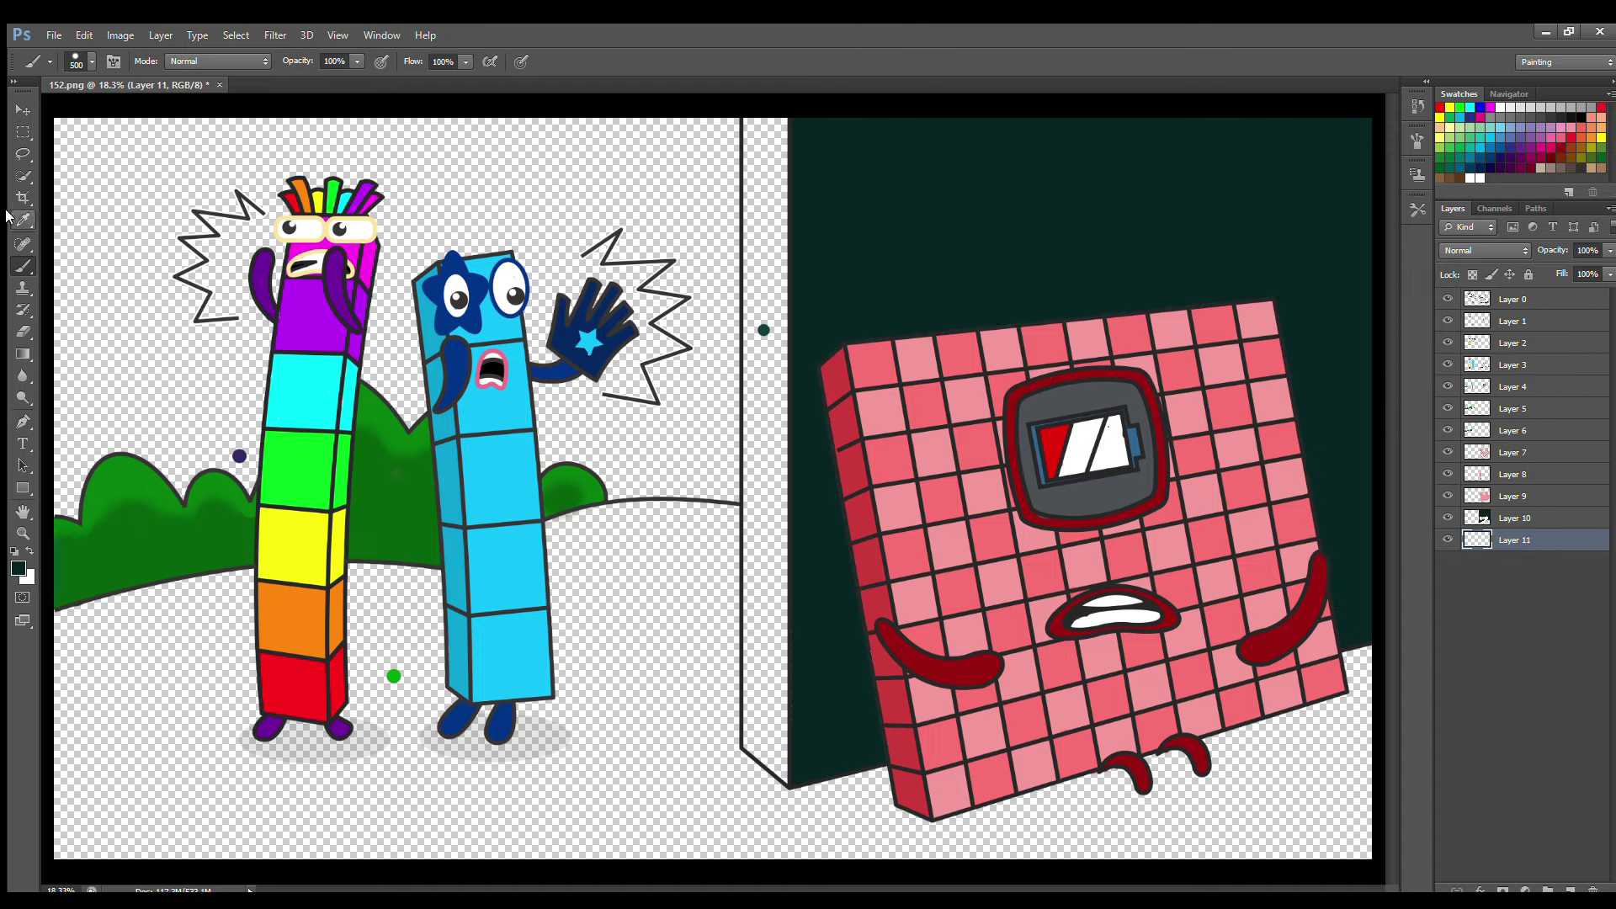
alt+click(796, 334)
key(bracketleft)
key(bracketleft)
mouse_move(767, 135)
mouse_down()
mouse_move(766, 383)
mouse_move(782, 436)
mouse_move(767, 581)
mouse_up()
key(bracketleft)
mouse_move(768, 522)
mouse_down()
mouse_move(768, 699)
mouse_move(790, 770)
mouse_move(799, 127)
mouse_up()
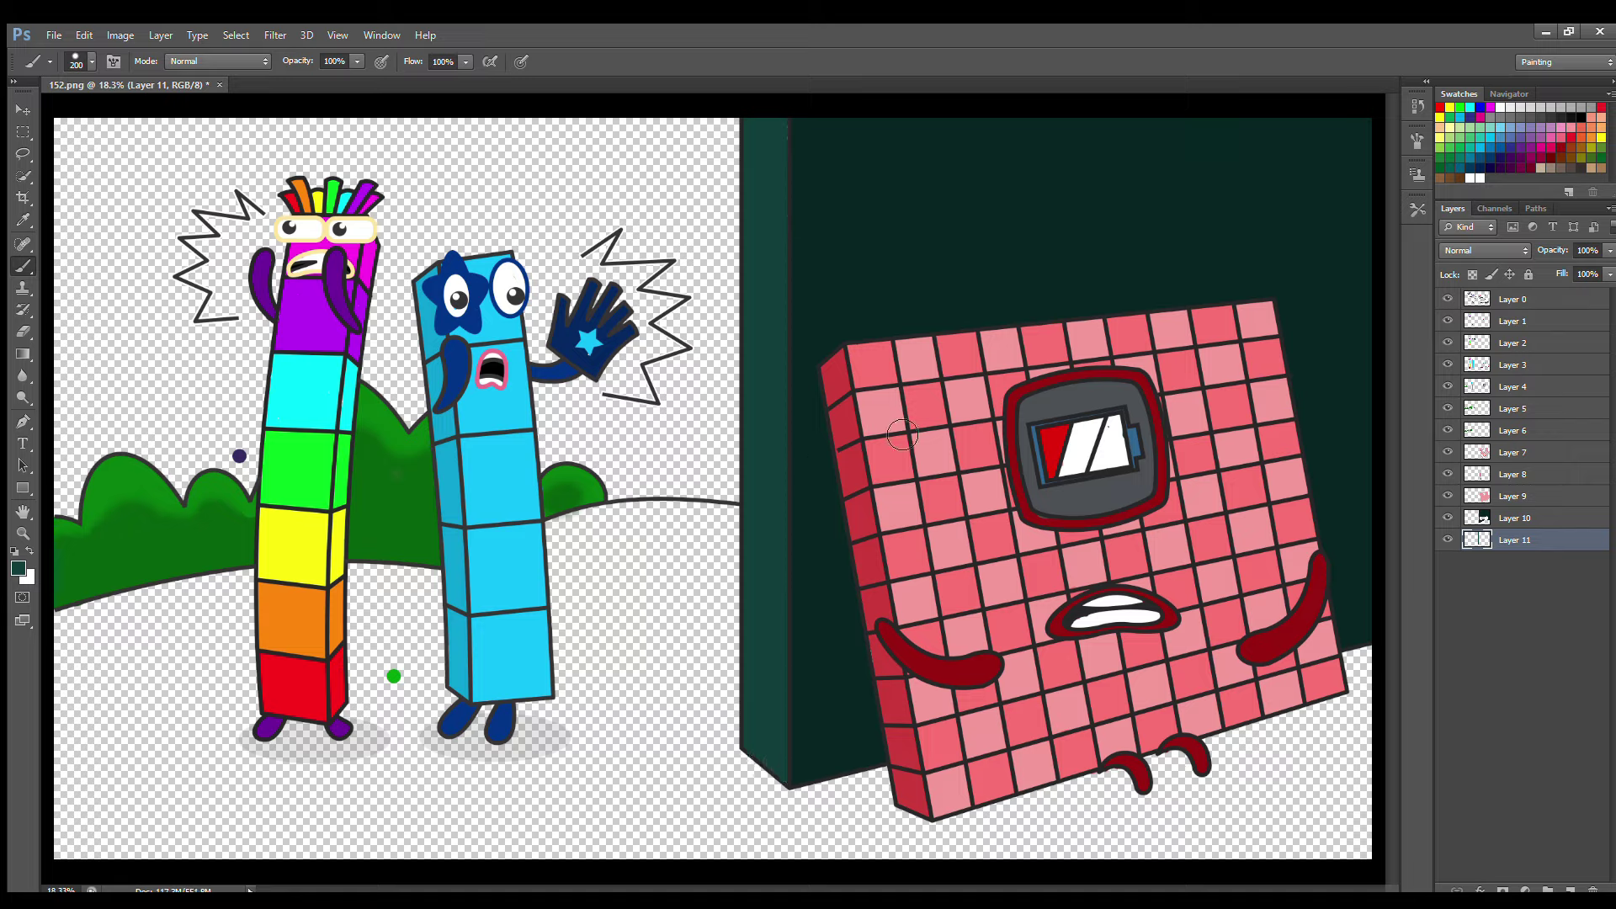
On a new Layer 12, fill the whole grassy ground with the sampled bright green.
click(1571, 890)
alt+click(98, 522)
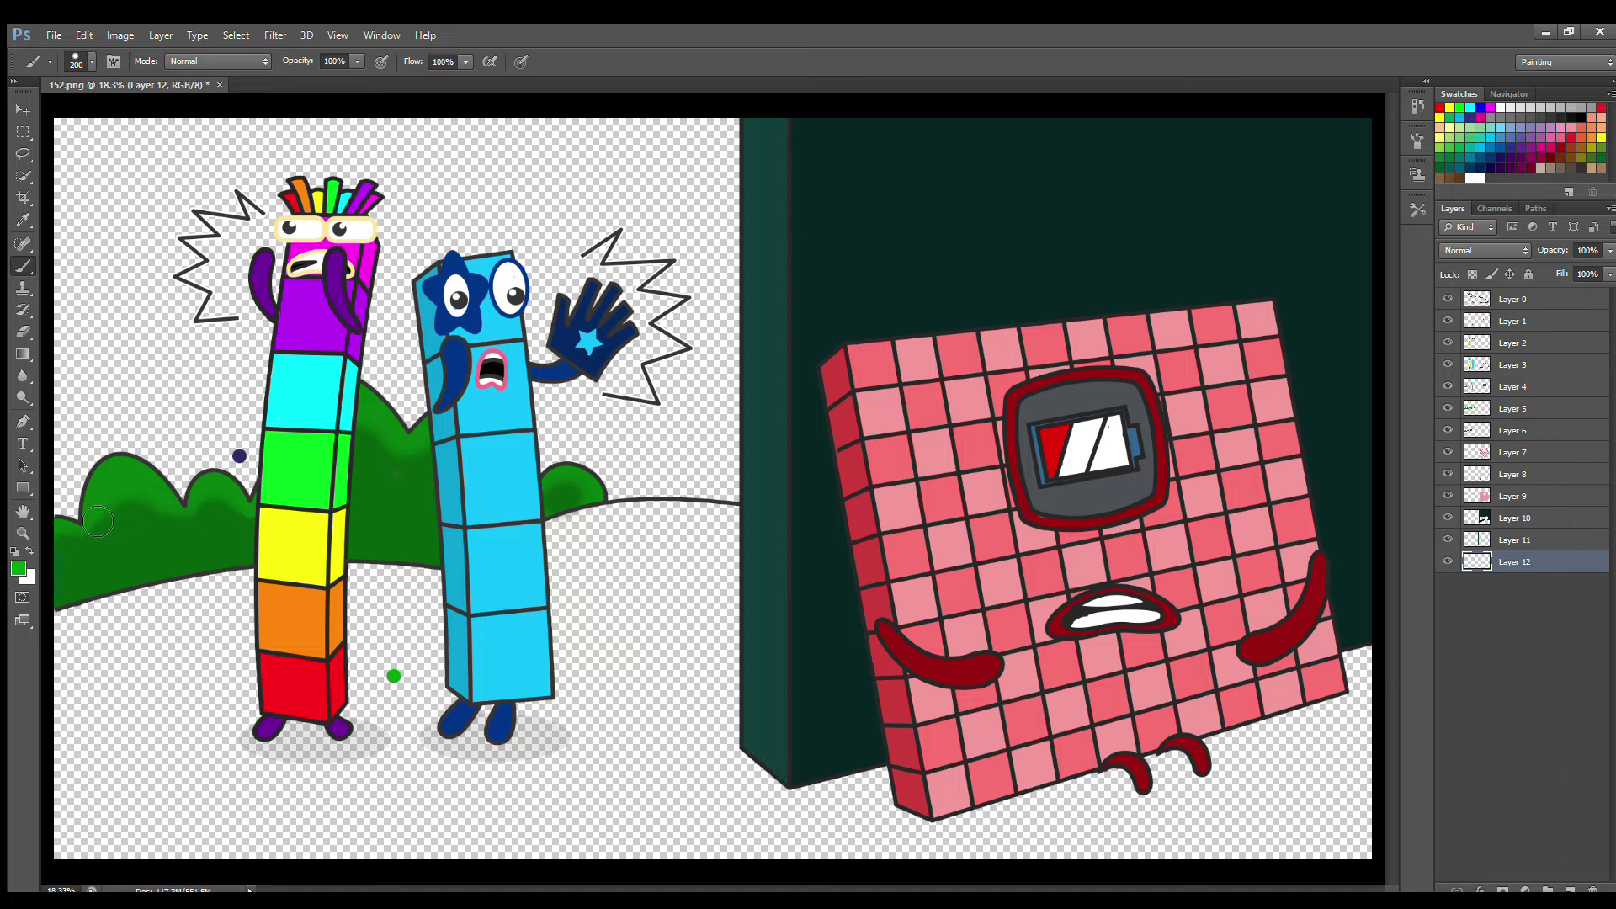
mouse_move(743, 527)
mouse_down()
mouse_move(665, 518)
mouse_move(137, 643)
mouse_move(723, 590)
mouse_move(101, 674)
mouse_move(92, 741)
mouse_move(541, 783)
mouse_move(375, 857)
mouse_move(657, 846)
mouse_move(1305, 737)
mouse_move(792, 821)
mouse_move(1339, 856)
mouse_move(762, 813)
mouse_up()
key(bracketright)
key(bracketright)
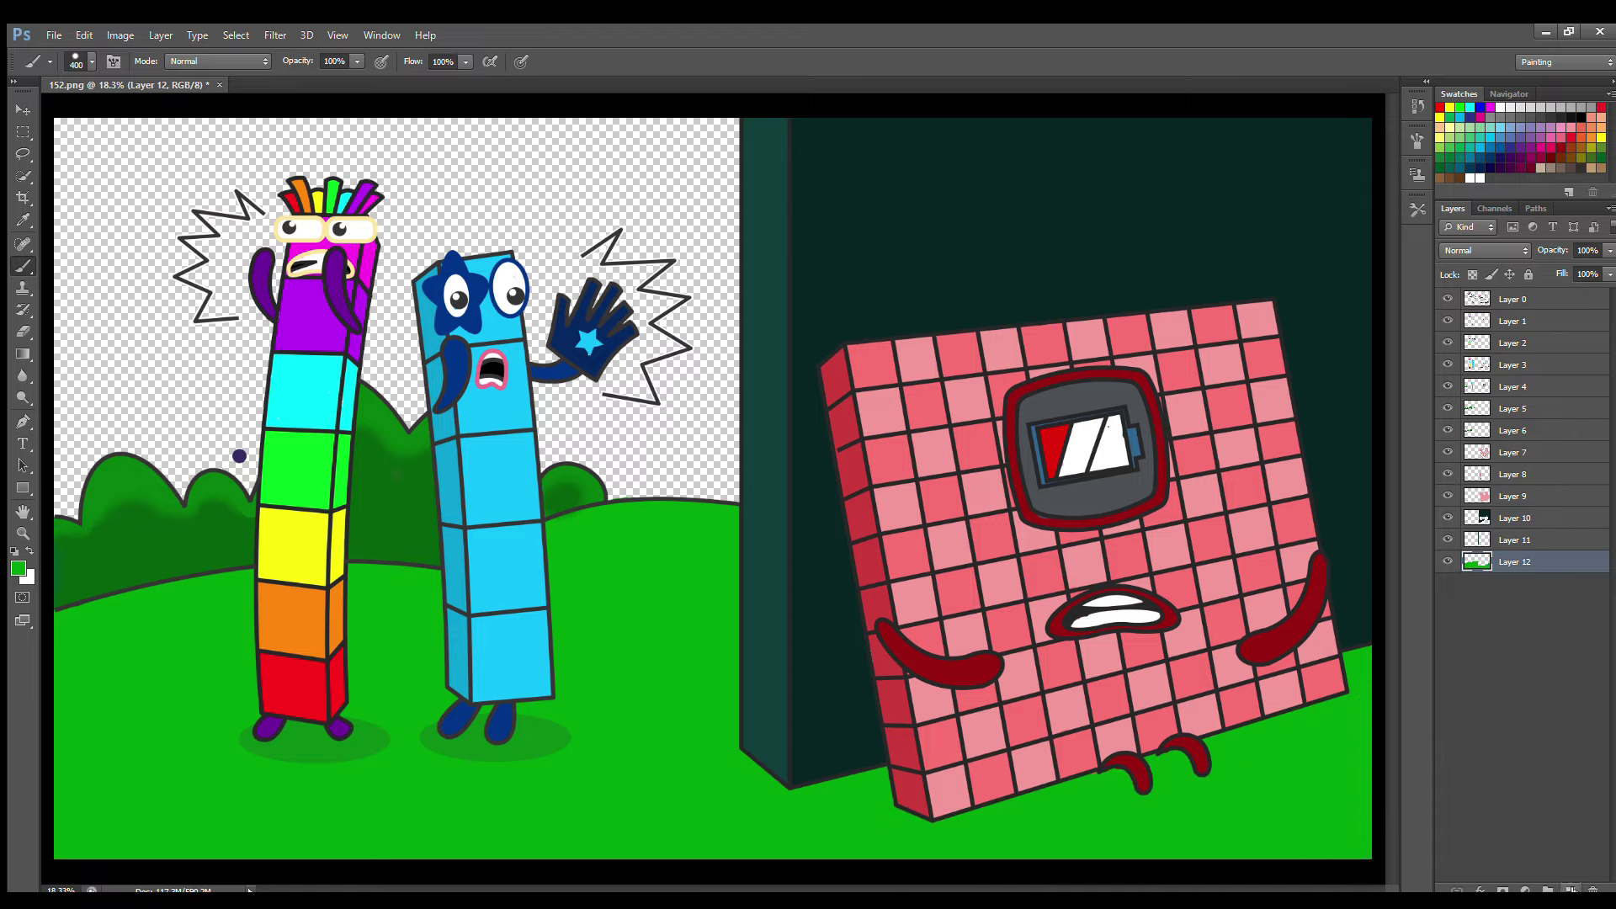
Add an empty Layer 13 beneath Layer 12, and shade the ground's foreground on Layer 12 with a darker green.
ctrl+click(1571, 889)
click(1515, 561)
key(i)
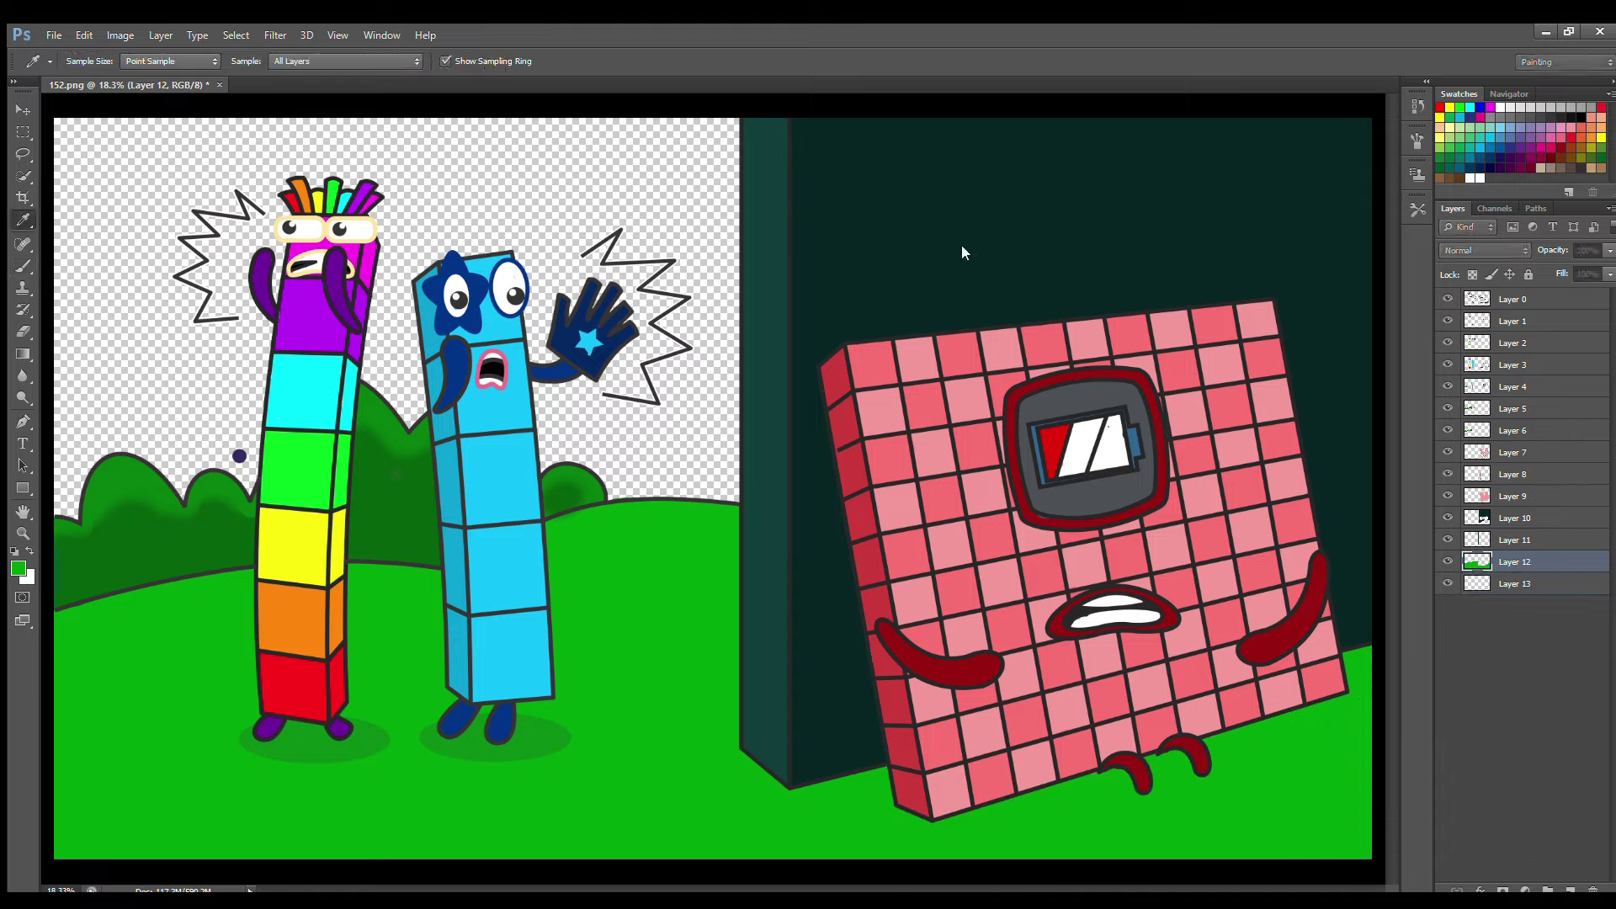
key(b)
mouse_move(257, 816)
mouse_down()
mouse_move(665, 757)
mouse_move(110, 833)
mouse_move(148, 863)
mouse_move(876, 859)
mouse_move(943, 842)
mouse_move(976, 808)
mouse_move(1347, 850)
mouse_up()
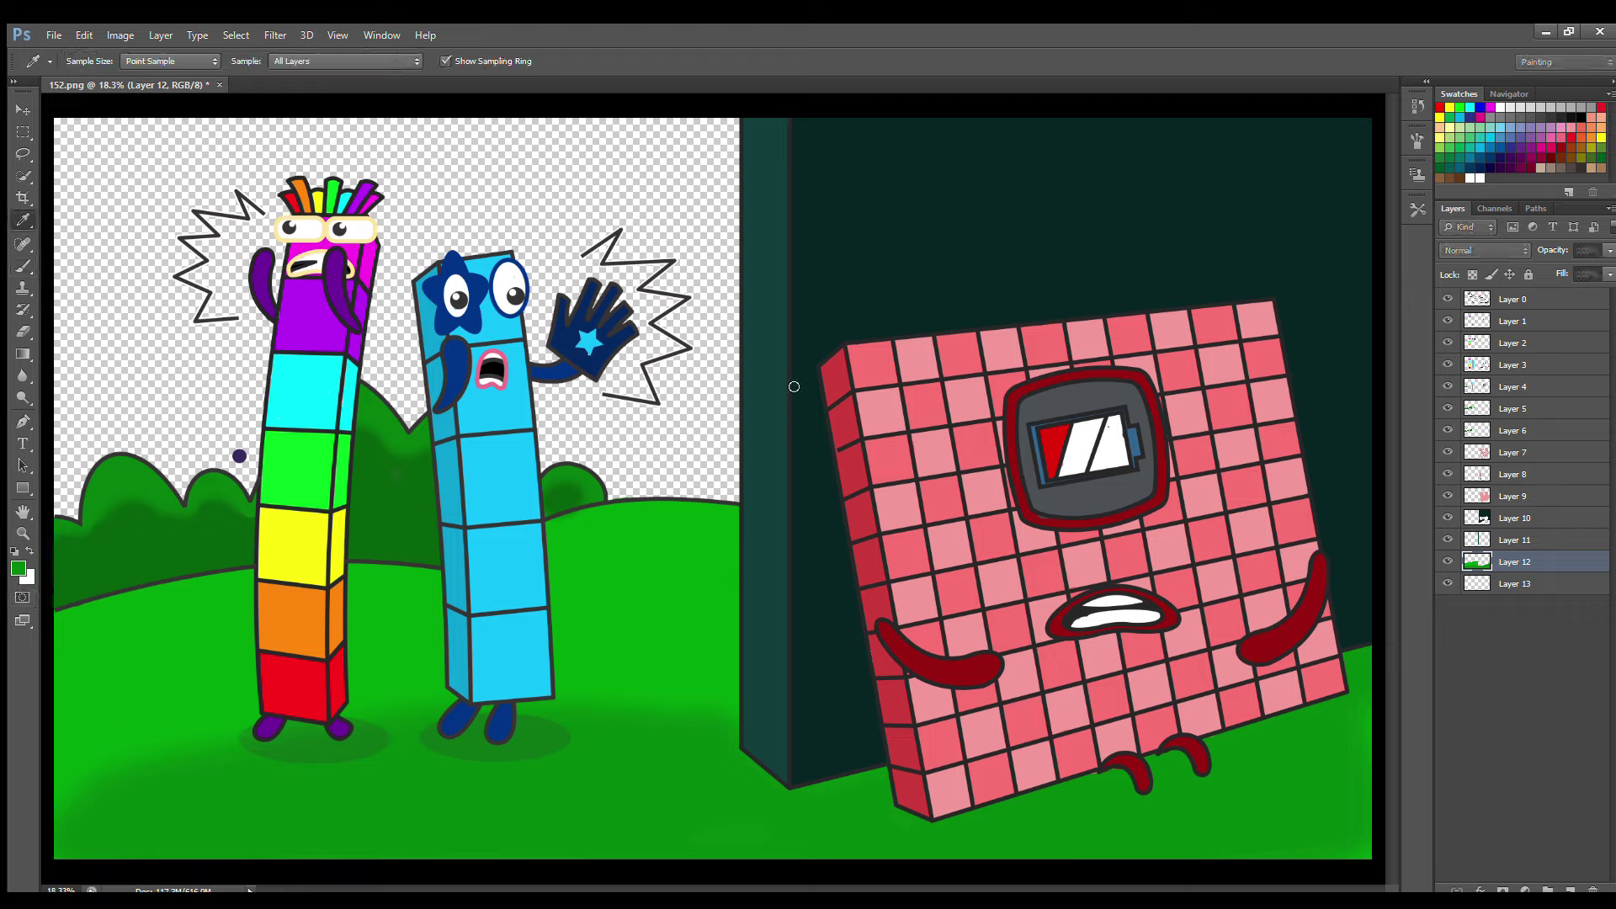
Darken the ground beneath the grid character and blend a mid green across the grass around the two block characters.
drag(834, 778, 1057, 859)
mouse_move(1183, 758)
mouse_down()
mouse_move(1347, 808)
mouse_move(1221, 829)
mouse_up()
key(i)
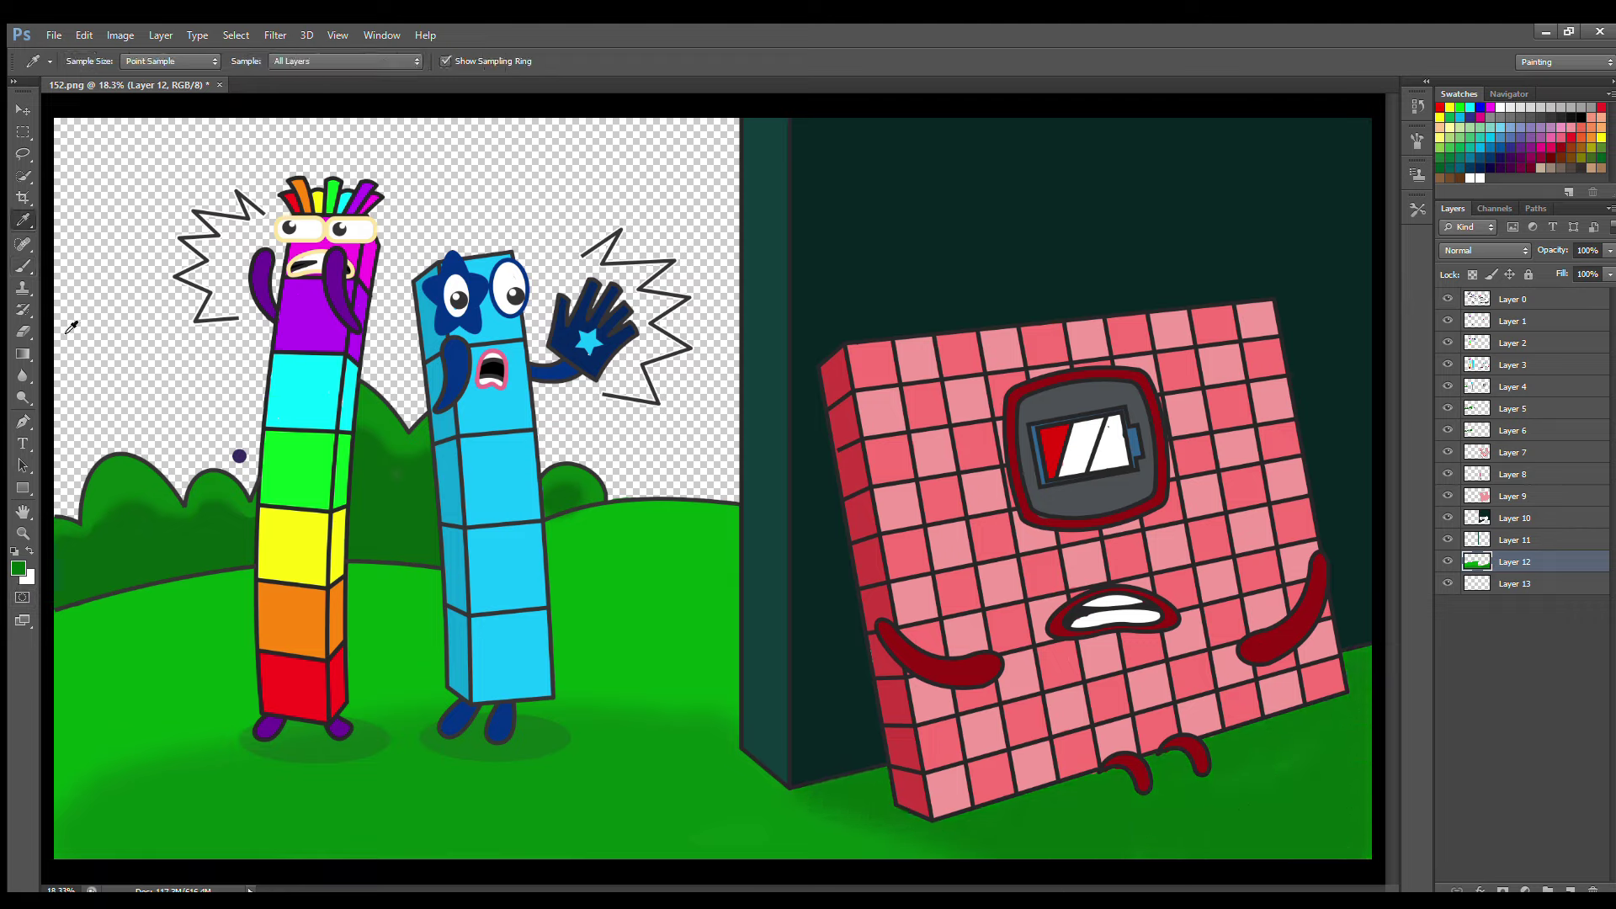
key(b)
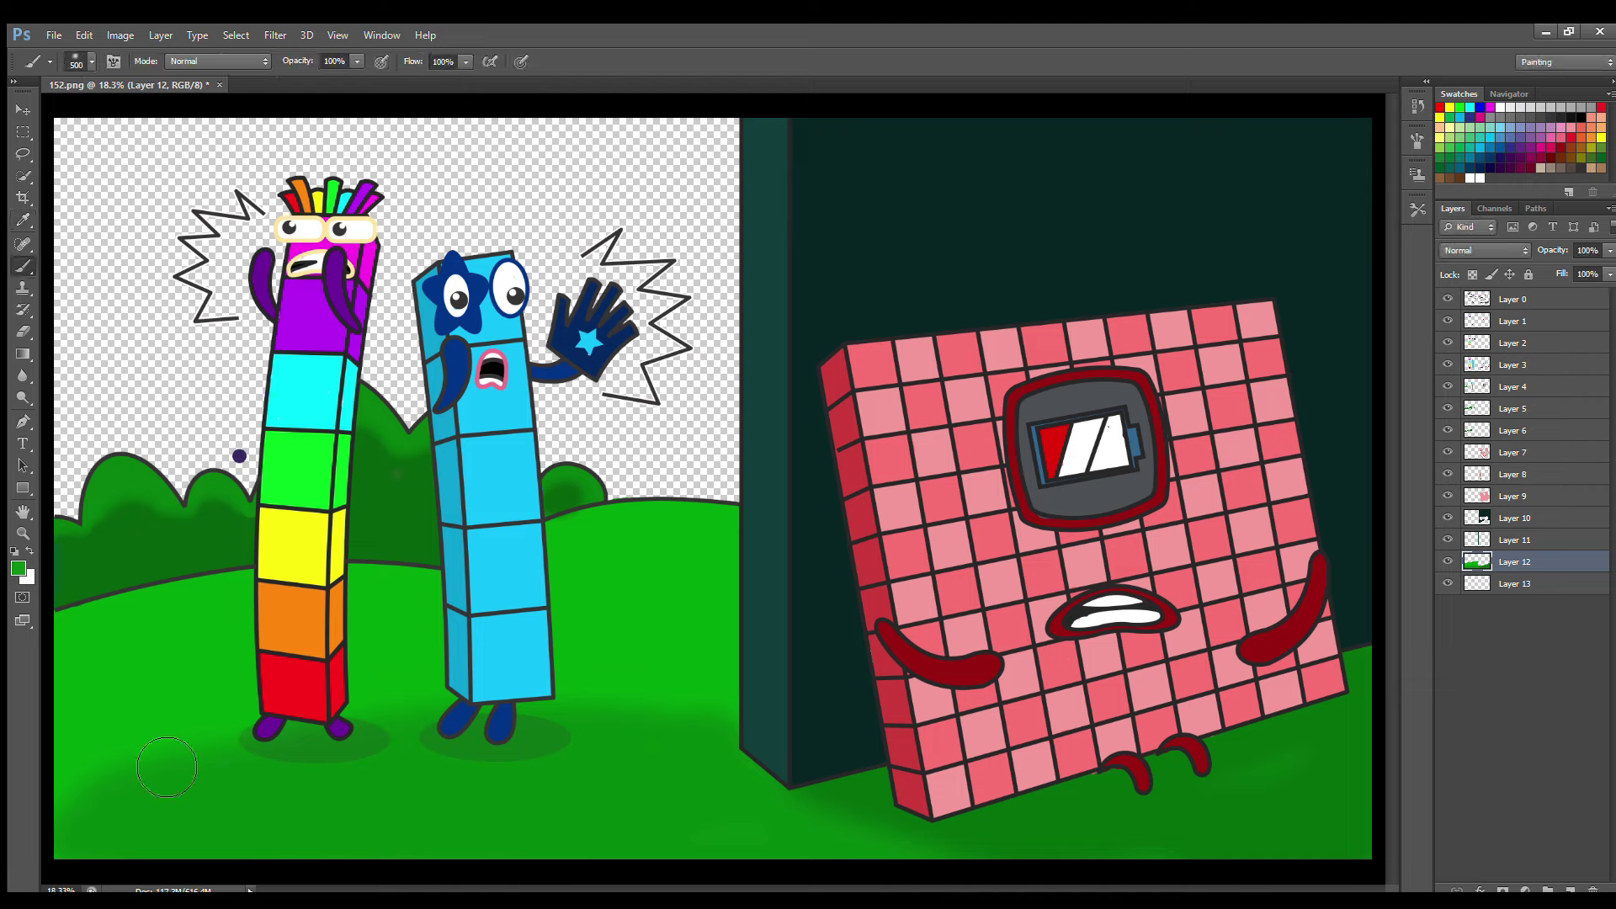
drag(363, 763, 195, 840)
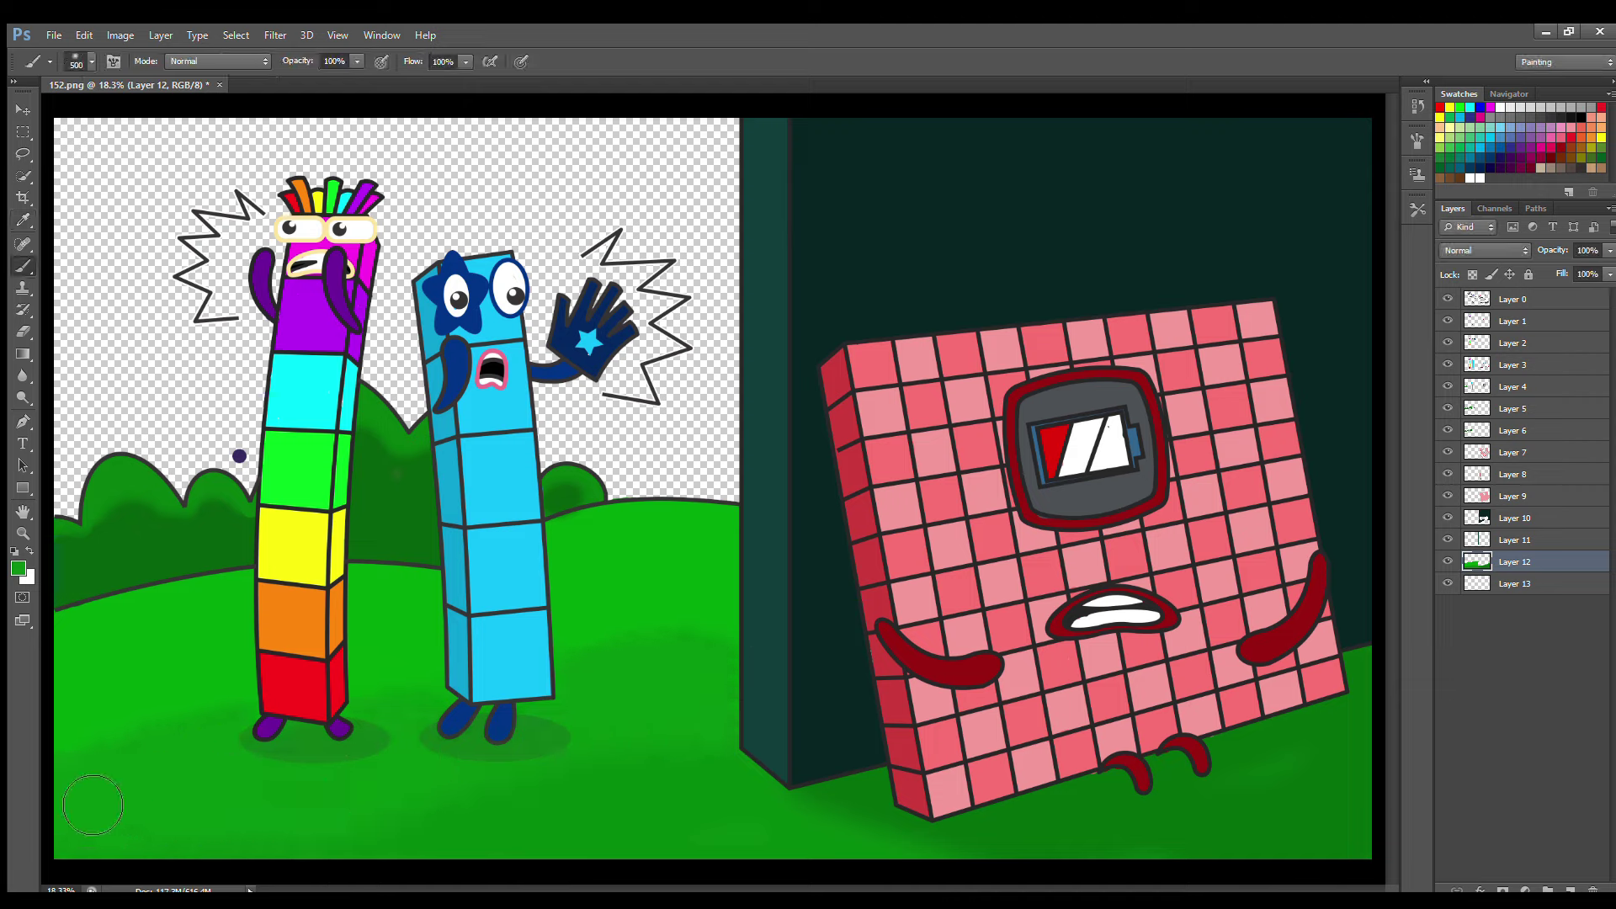
Paint the lower sky above the bushes with the sampled purple on Layer 13, adding a darker purple on a new Layer 14.
key(alt+period)
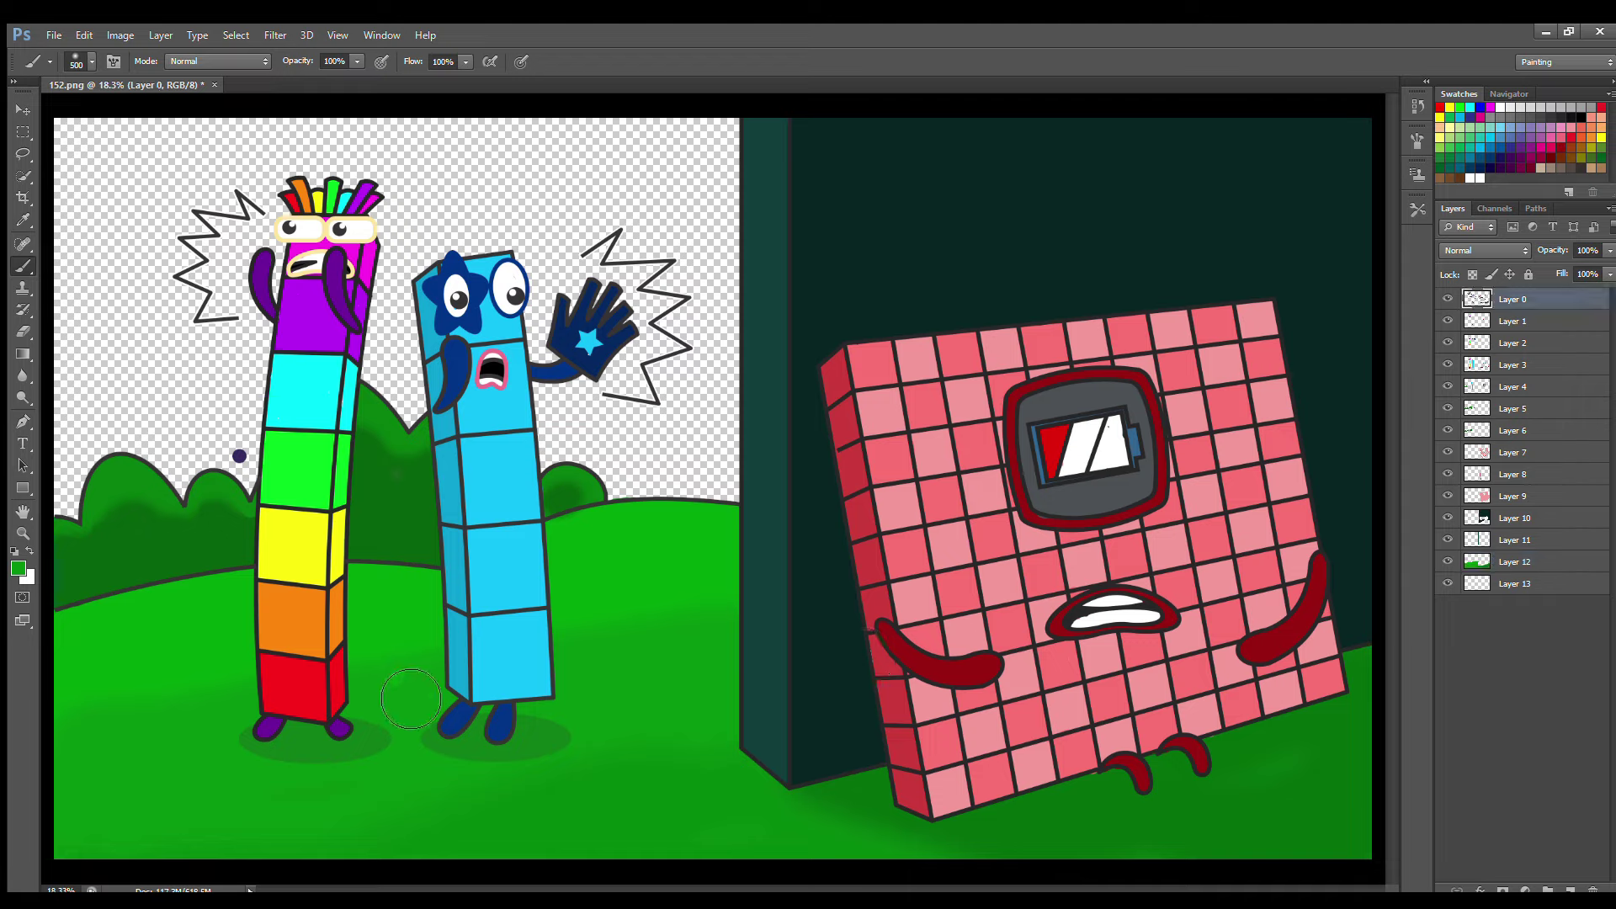
key(alt+comma)
alt+click(239, 456)
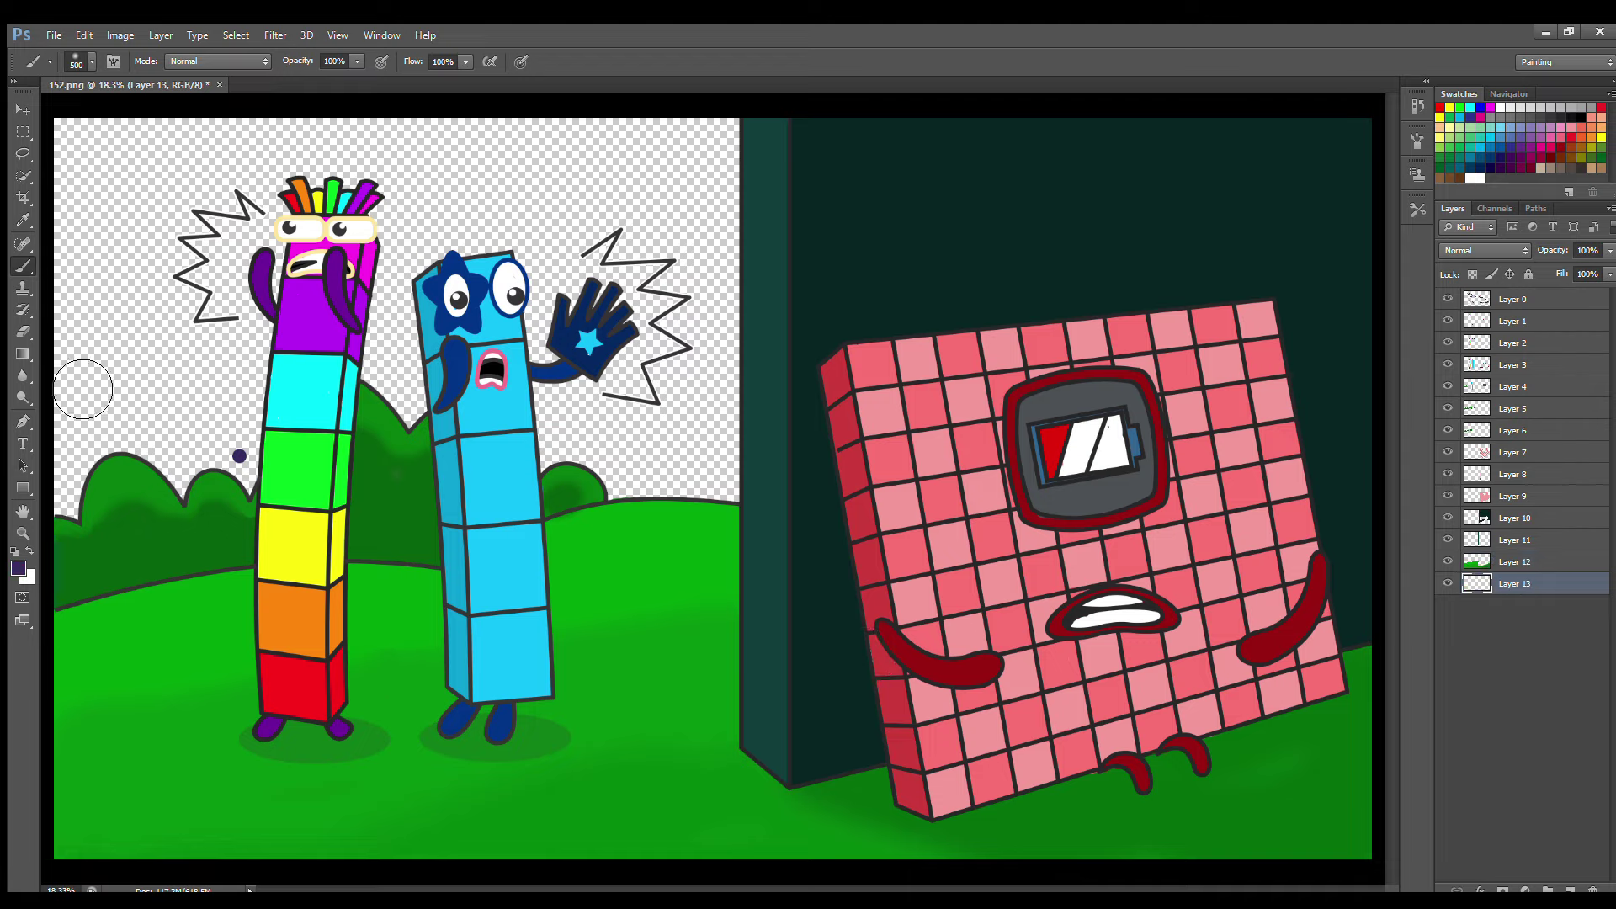
mouse_move(71, 497)
mouse_down()
mouse_move(211, 486)
mouse_move(253, 421)
mouse_move(724, 454)
mouse_move(272, 494)
mouse_move(589, 421)
mouse_move(240, 379)
mouse_move(211, 455)
mouse_move(169, 421)
mouse_move(219, 387)
mouse_move(657, 404)
mouse_move(110, 454)
mouse_up()
click(1571, 890)
key(i)
key(b)
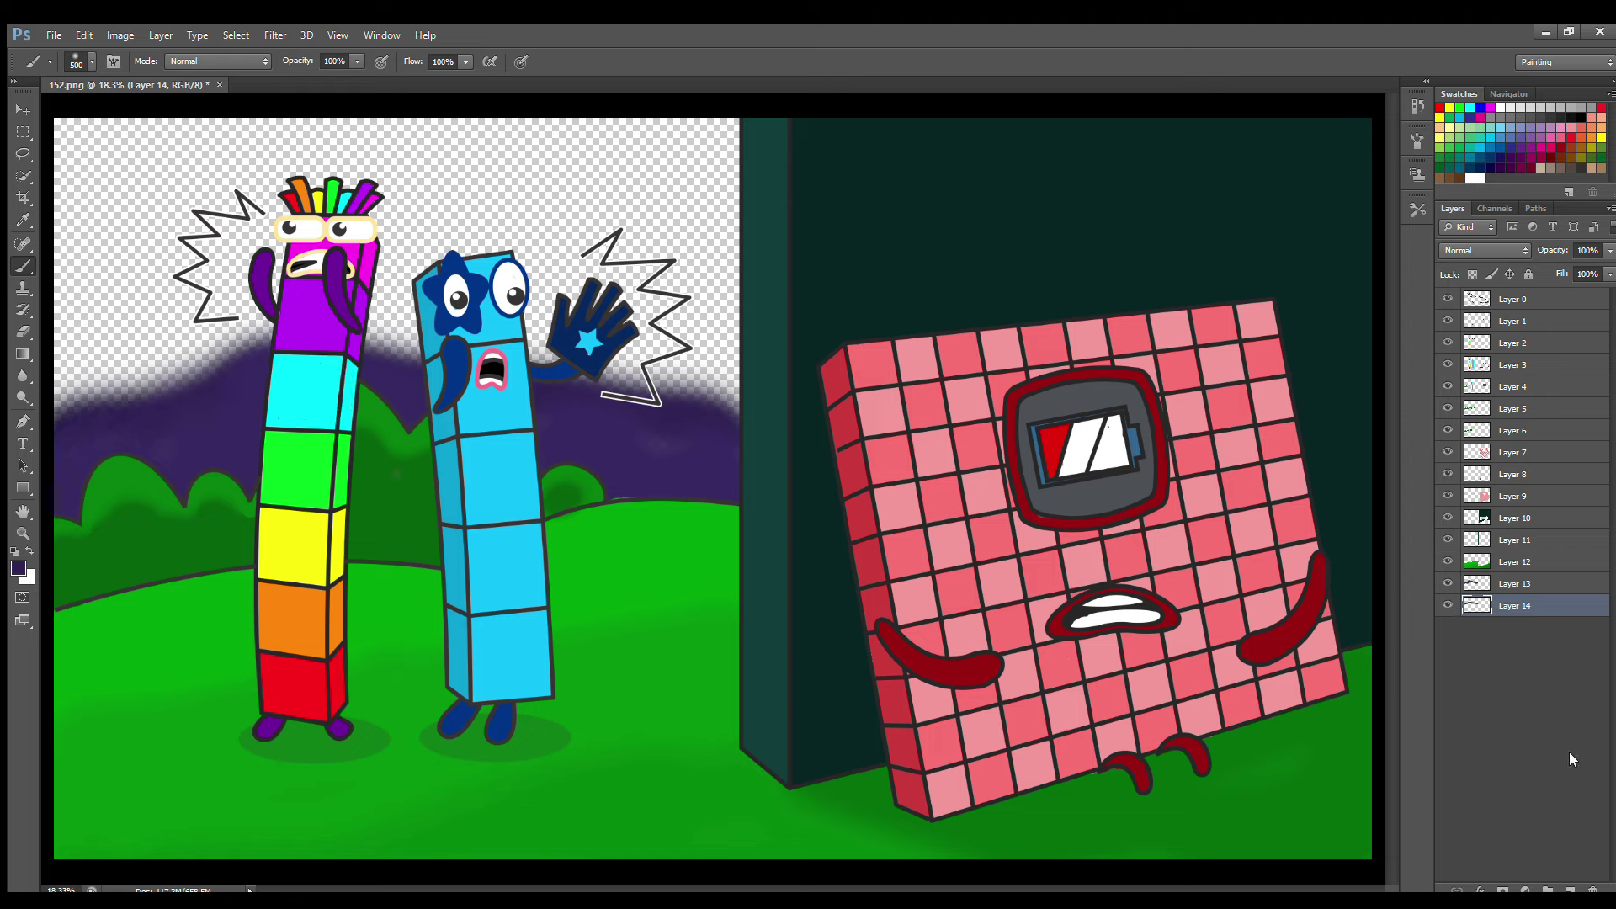
On a new Layer 15, paint the middle of the sky behind the two block characters with a darker purple.
click(1571, 890)
key(i)
key(b)
mouse_move(252, 353)
mouse_down()
mouse_move(404, 337)
mouse_move(127, 396)
mouse_move(674, 354)
mouse_move(558, 353)
mouse_move(657, 303)
mouse_move(79, 385)
mouse_up()
On a new Layer 16 beneath the others, fill the uppermost sky with a near-black purple.
click(1570, 890)
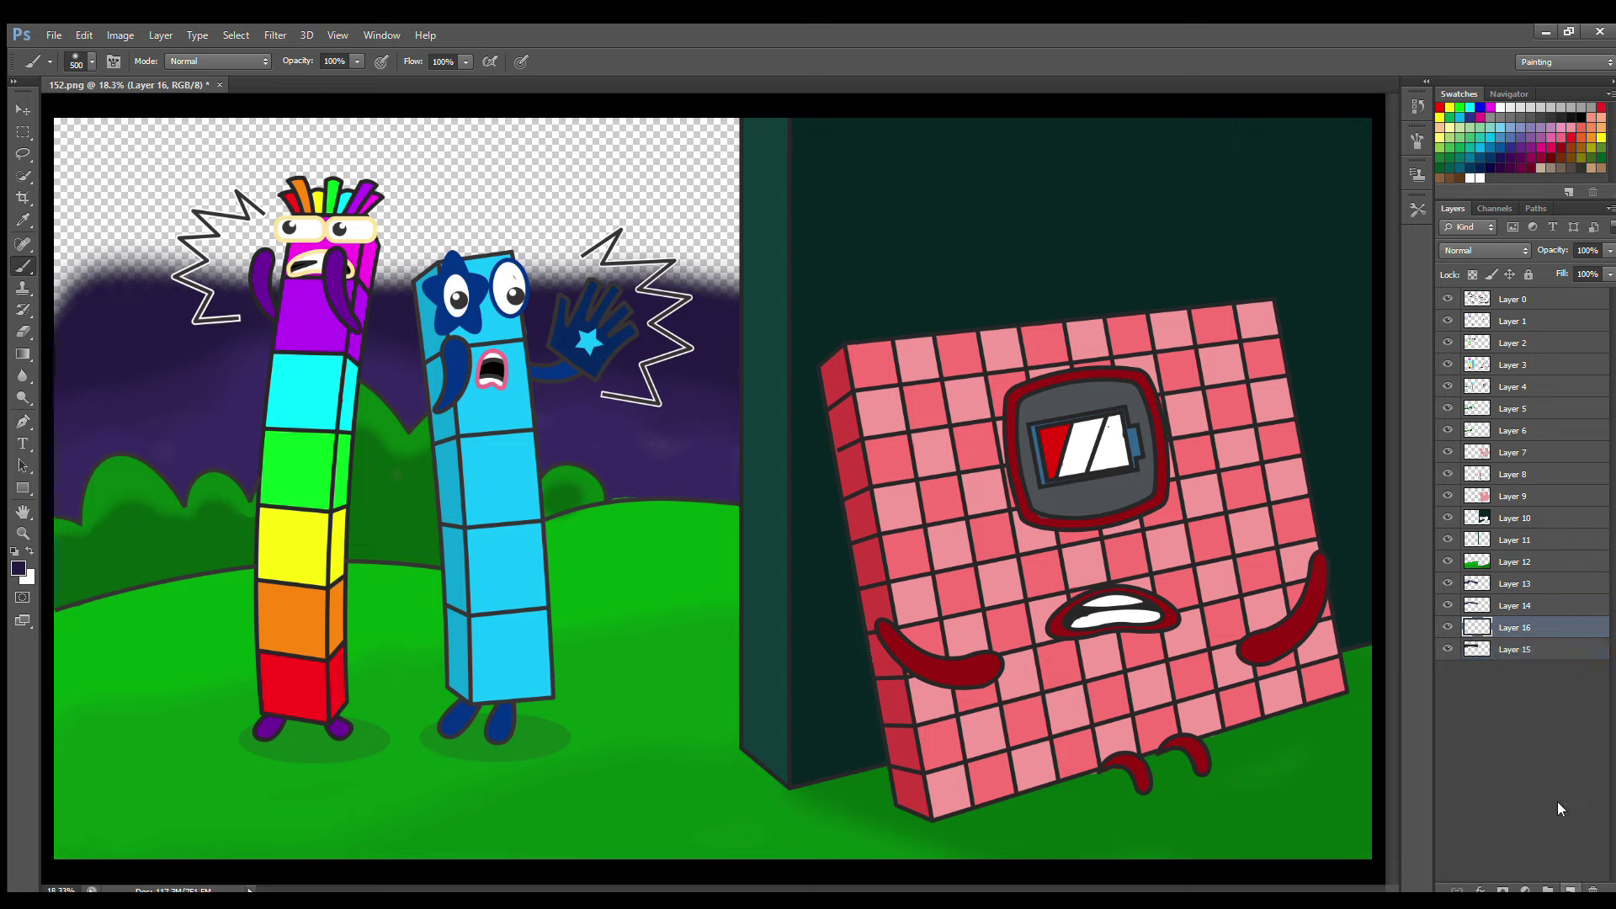
key(i)
key(b)
mouse_move(101, 211)
mouse_down()
mouse_move(724, 143)
mouse_move(109, 219)
mouse_move(627, 290)
mouse_move(715, 185)
mouse_move(703, 236)
mouse_move(606, 307)
mouse_up()
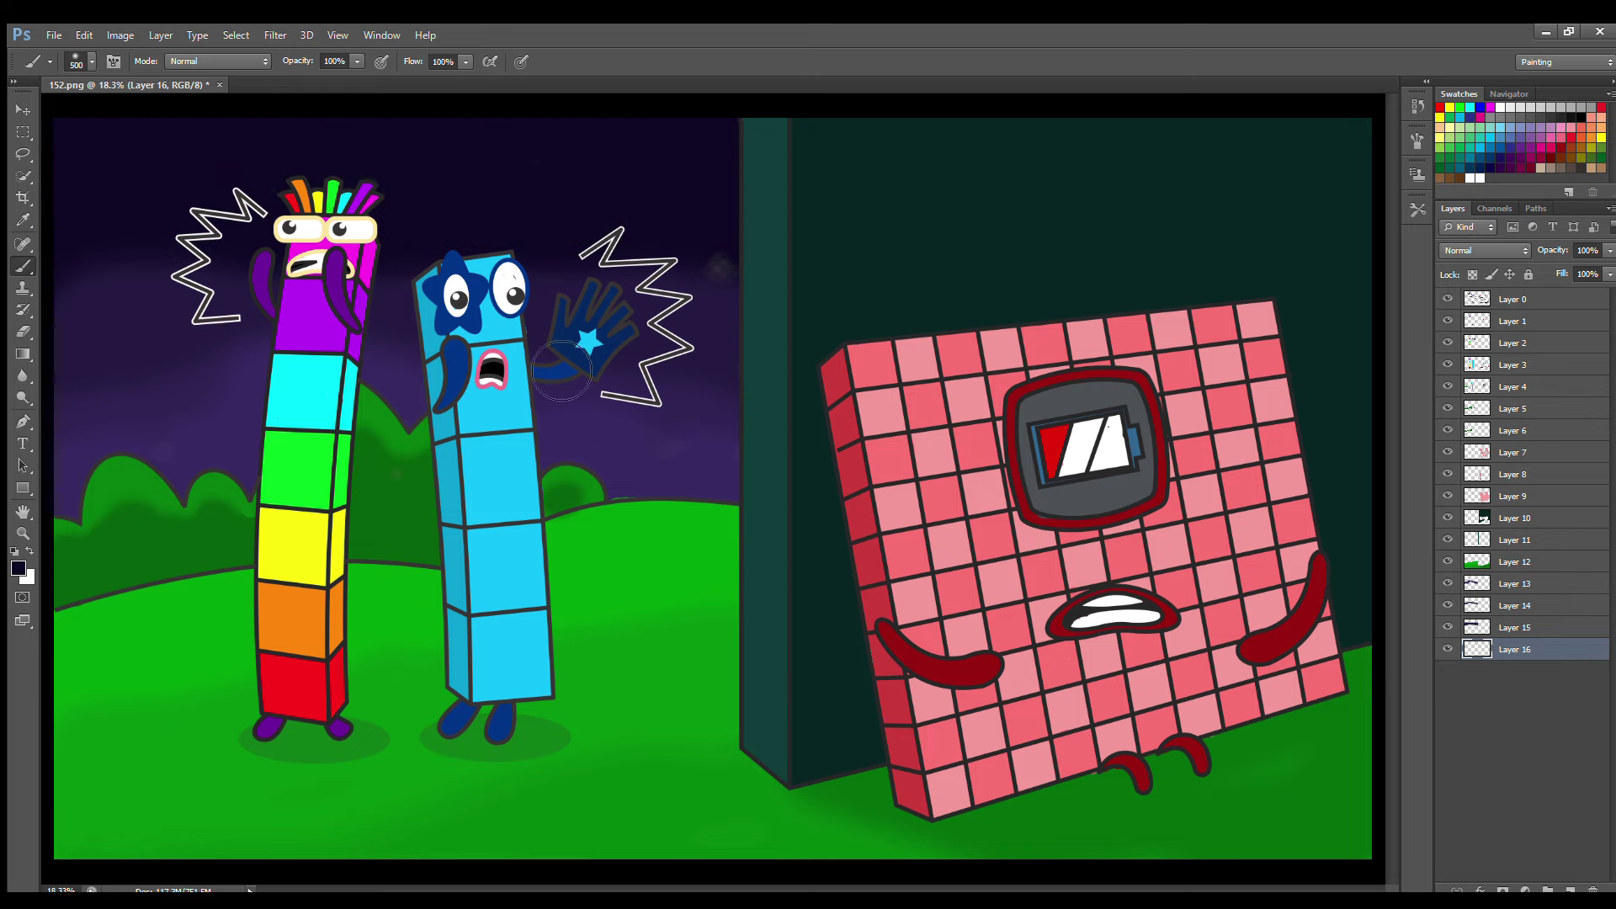
Try erasing the stray mark above the hill beside the small bush, working through the layers from Layer 2 down to Layer 12.
ctrl+click(547, 469)
key(e)
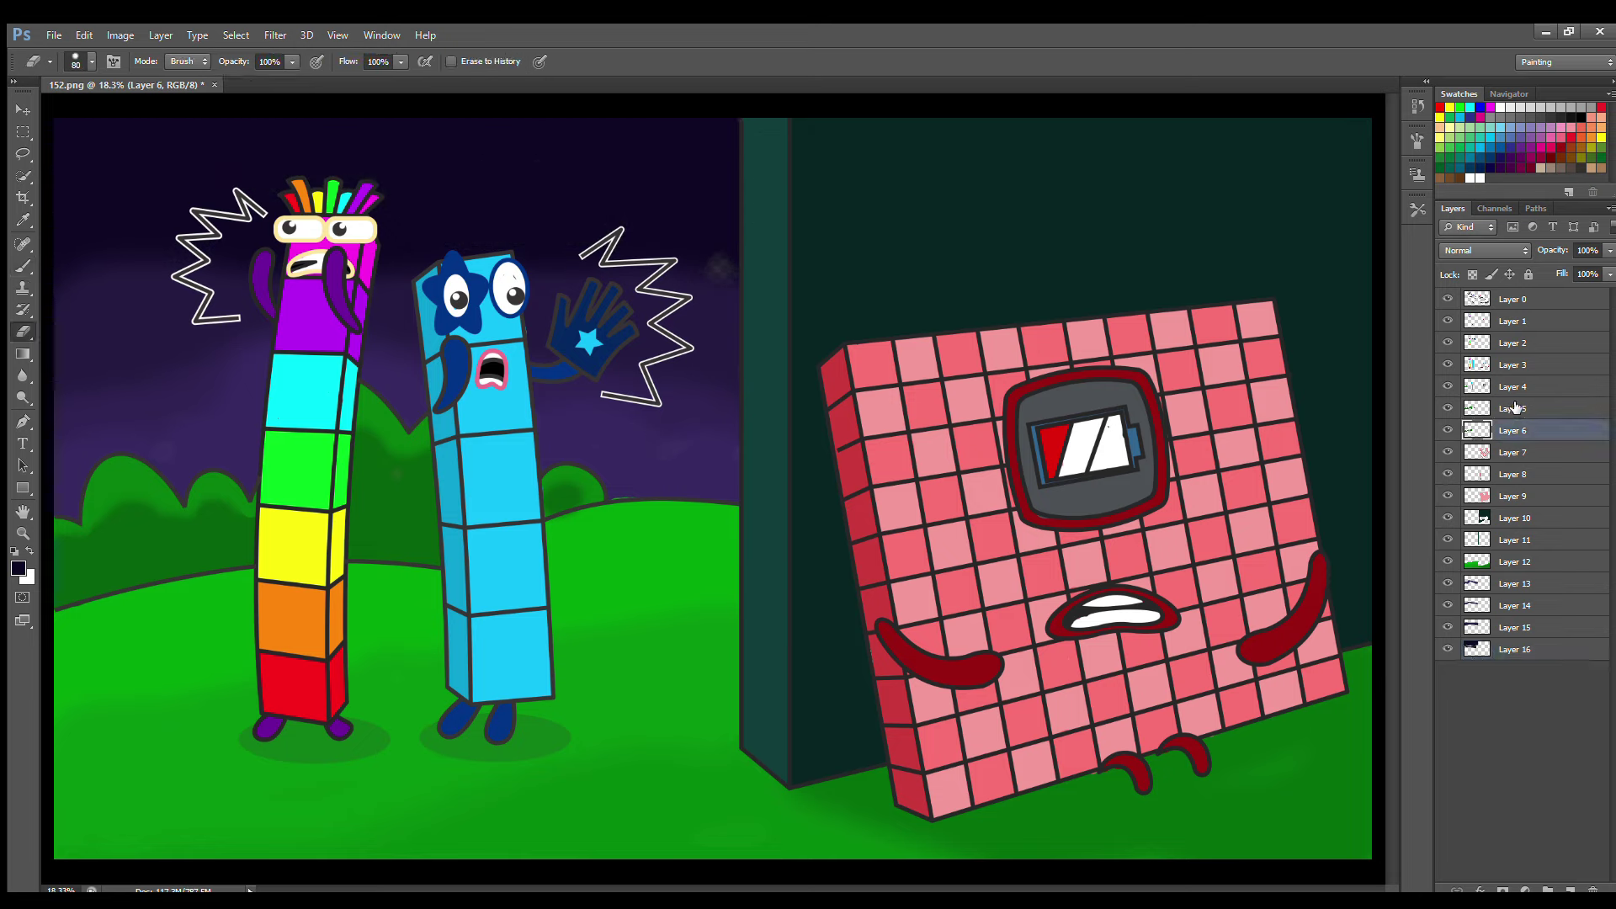
key(alt+bracketright)
key(alt+bracketright)
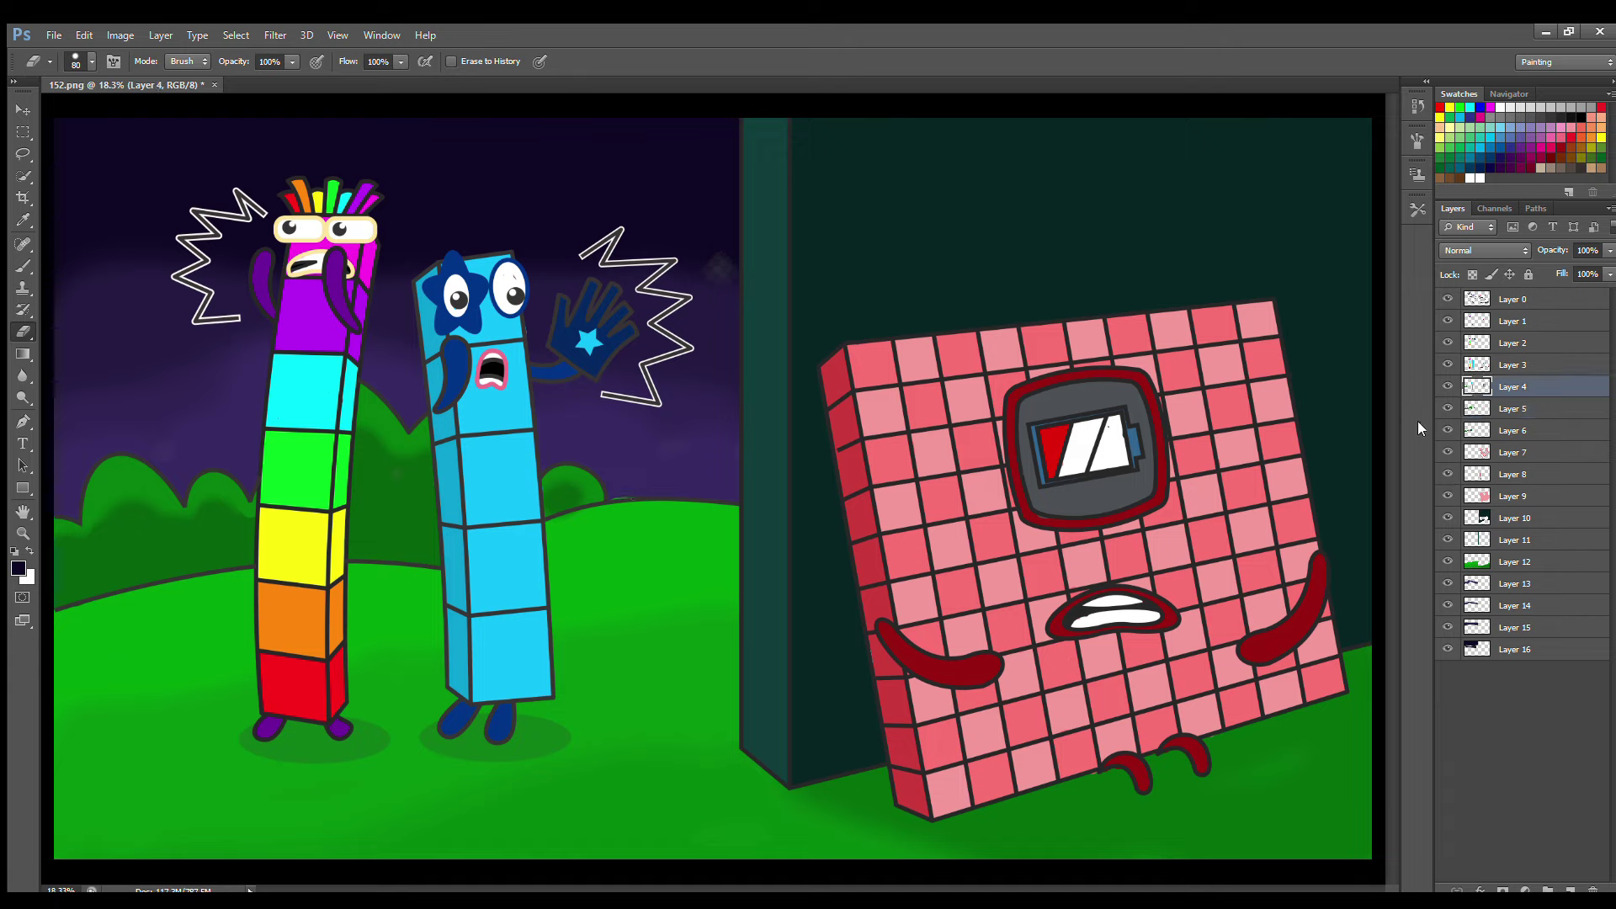
click(1507, 432)
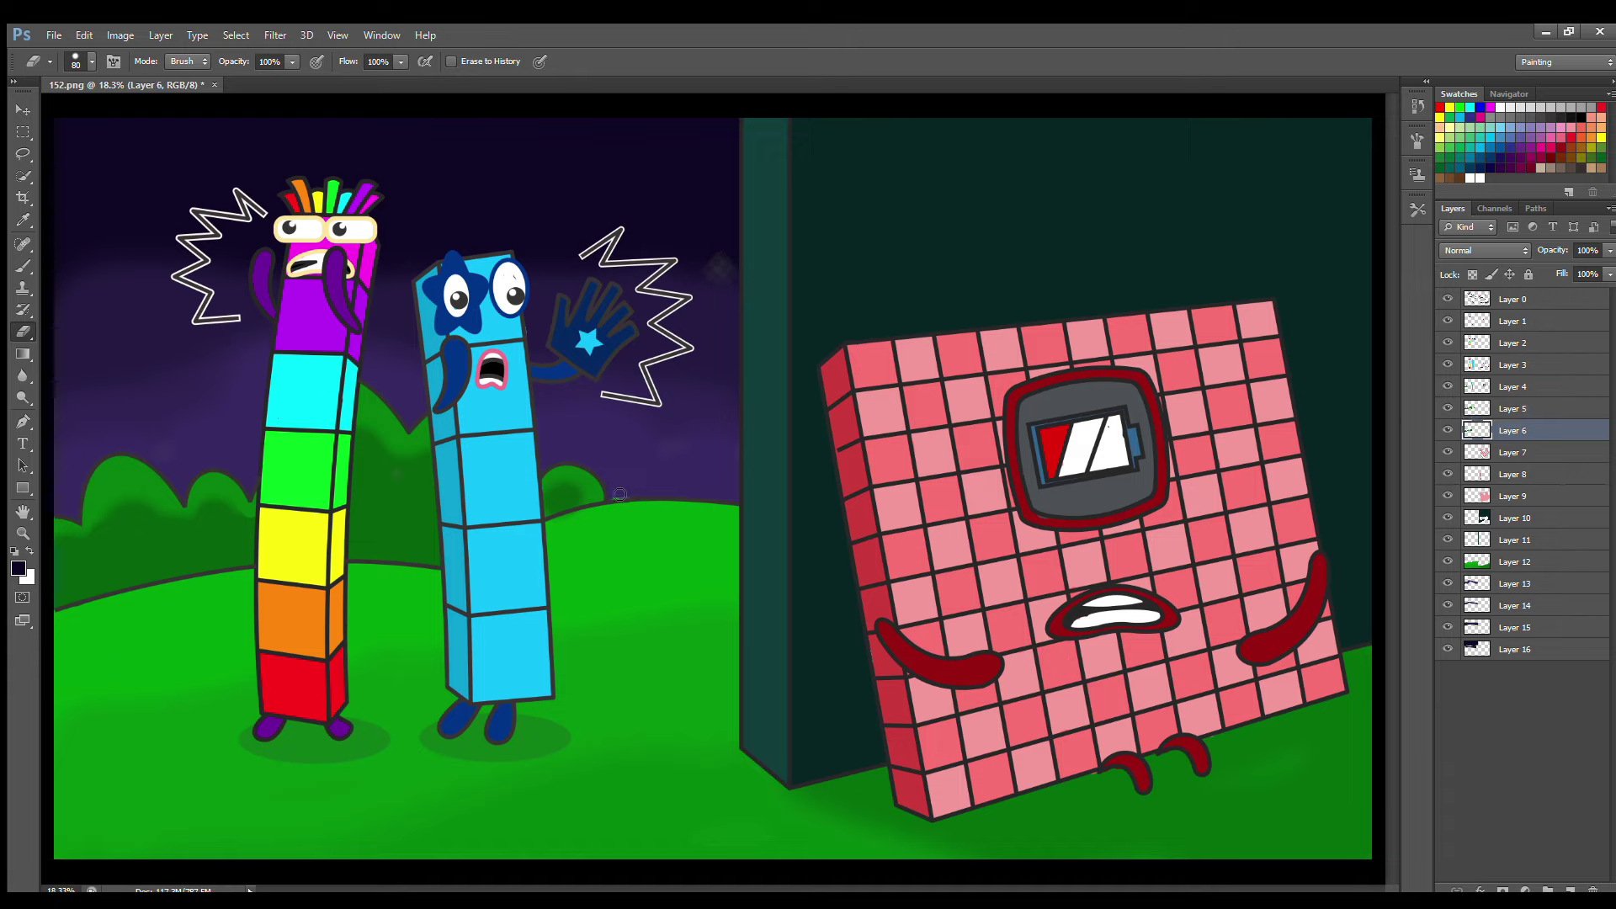
click(1522, 410)
click(1509, 363)
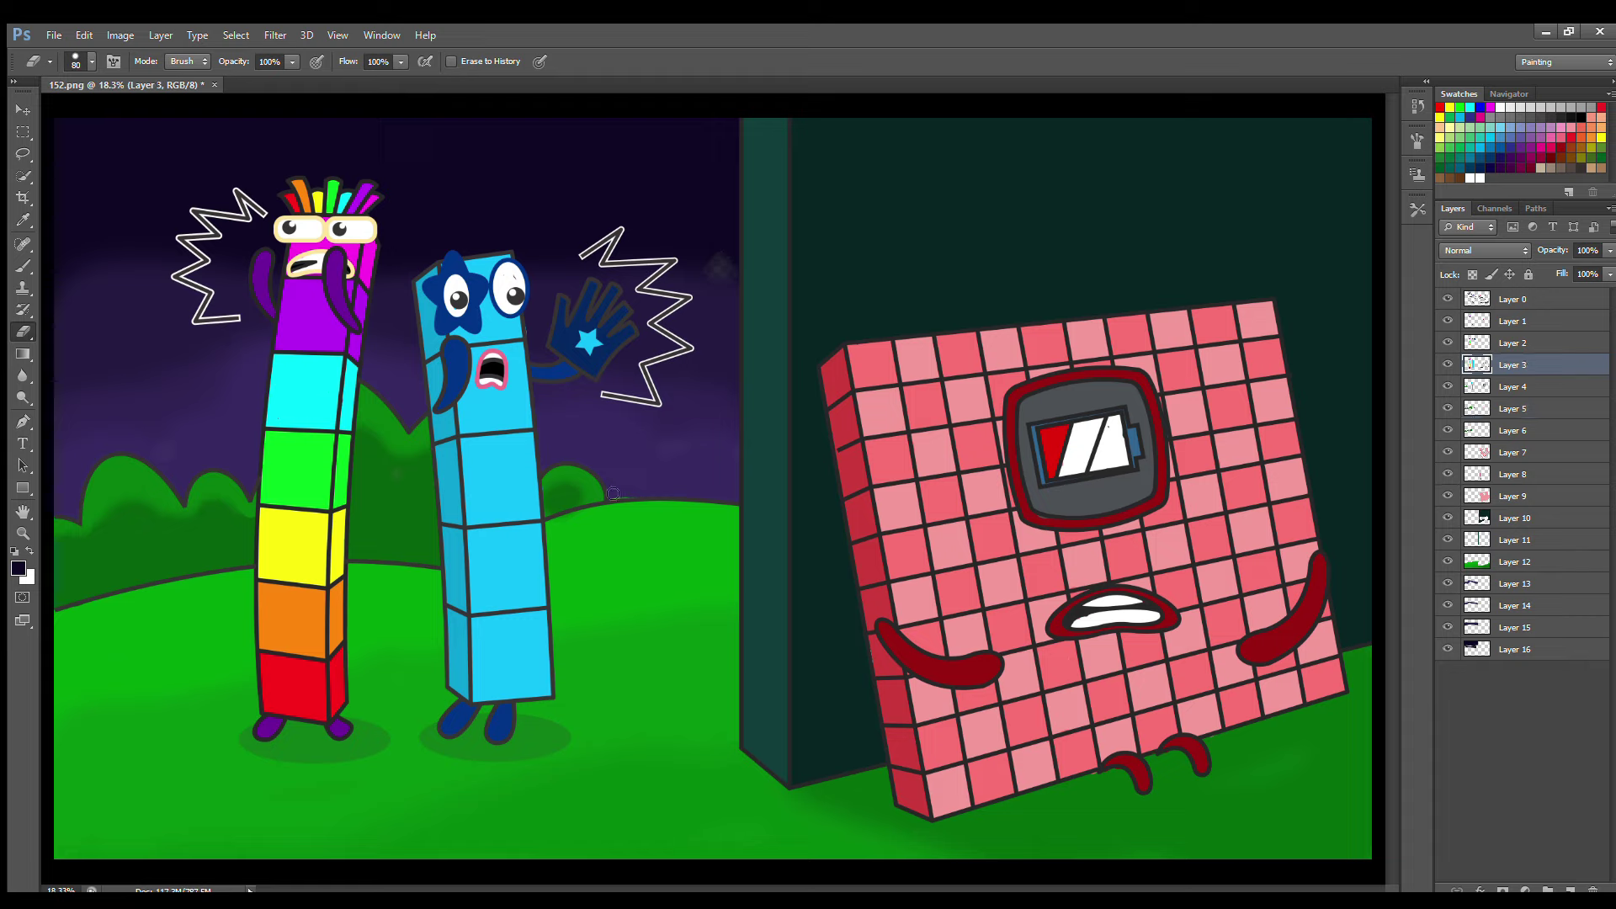
click(1508, 338)
click(1512, 475)
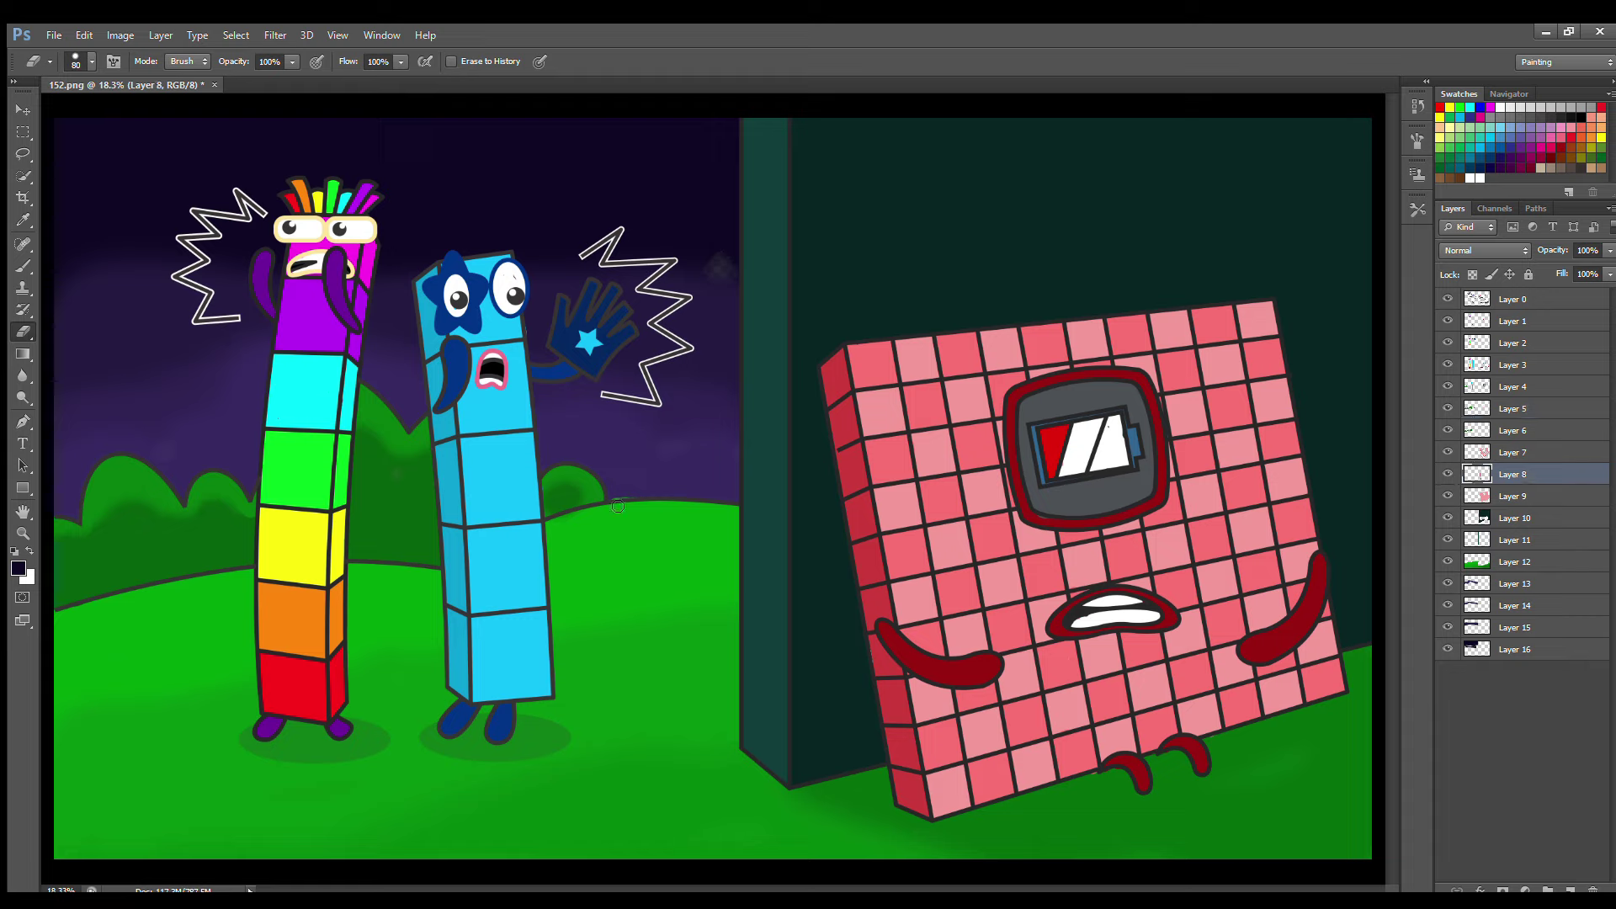
click(1511, 451)
click(1508, 497)
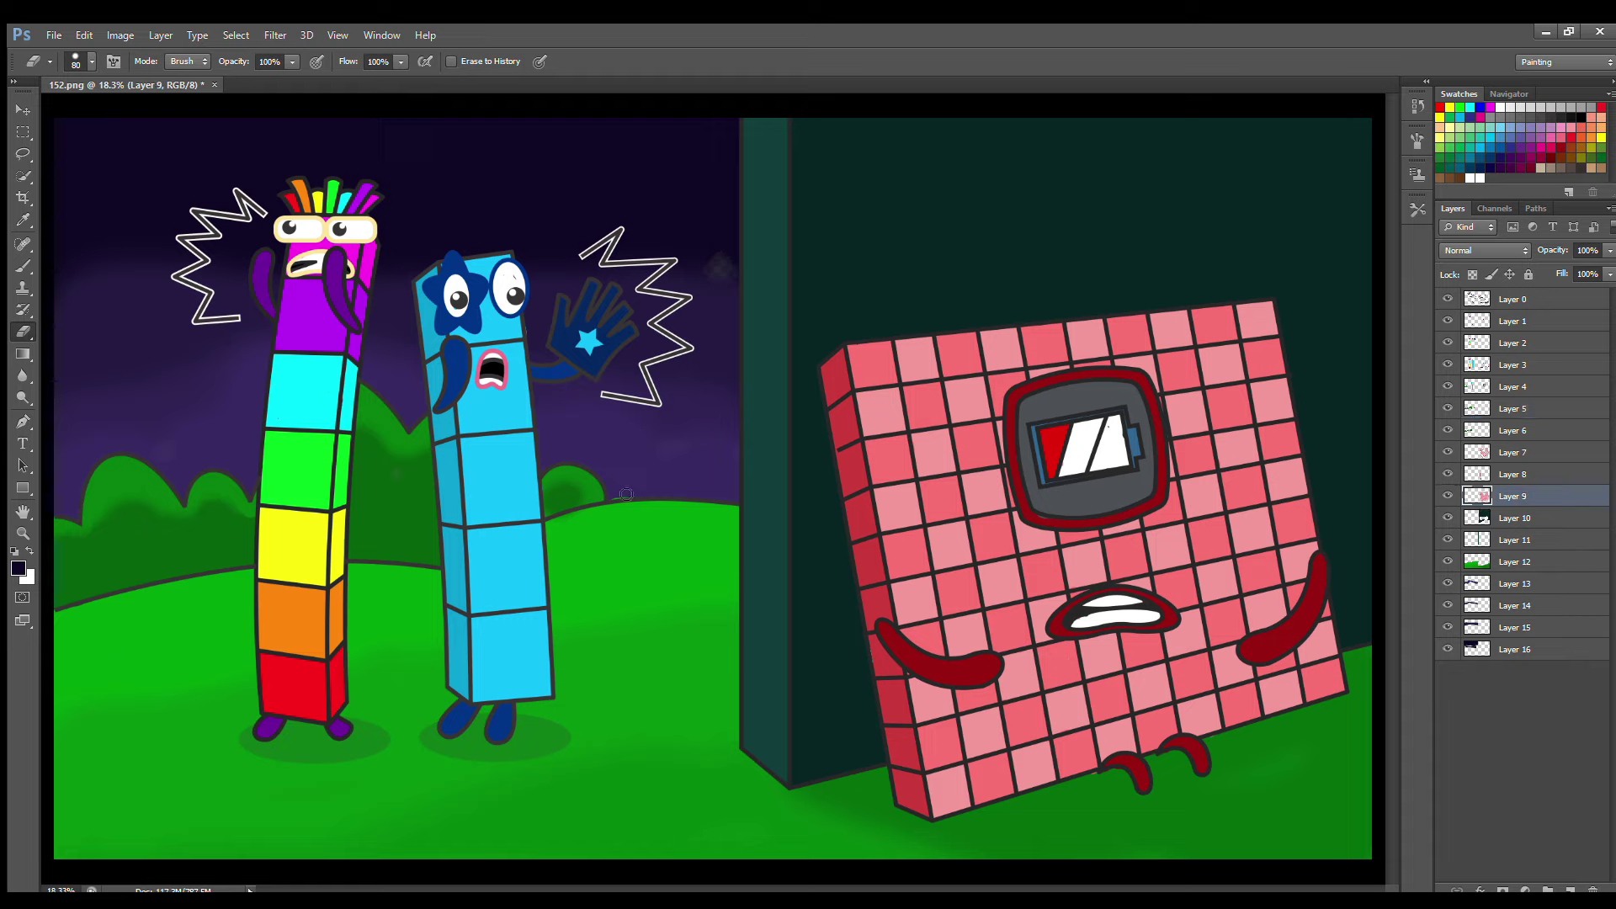
click(1513, 517)
click(1509, 559)
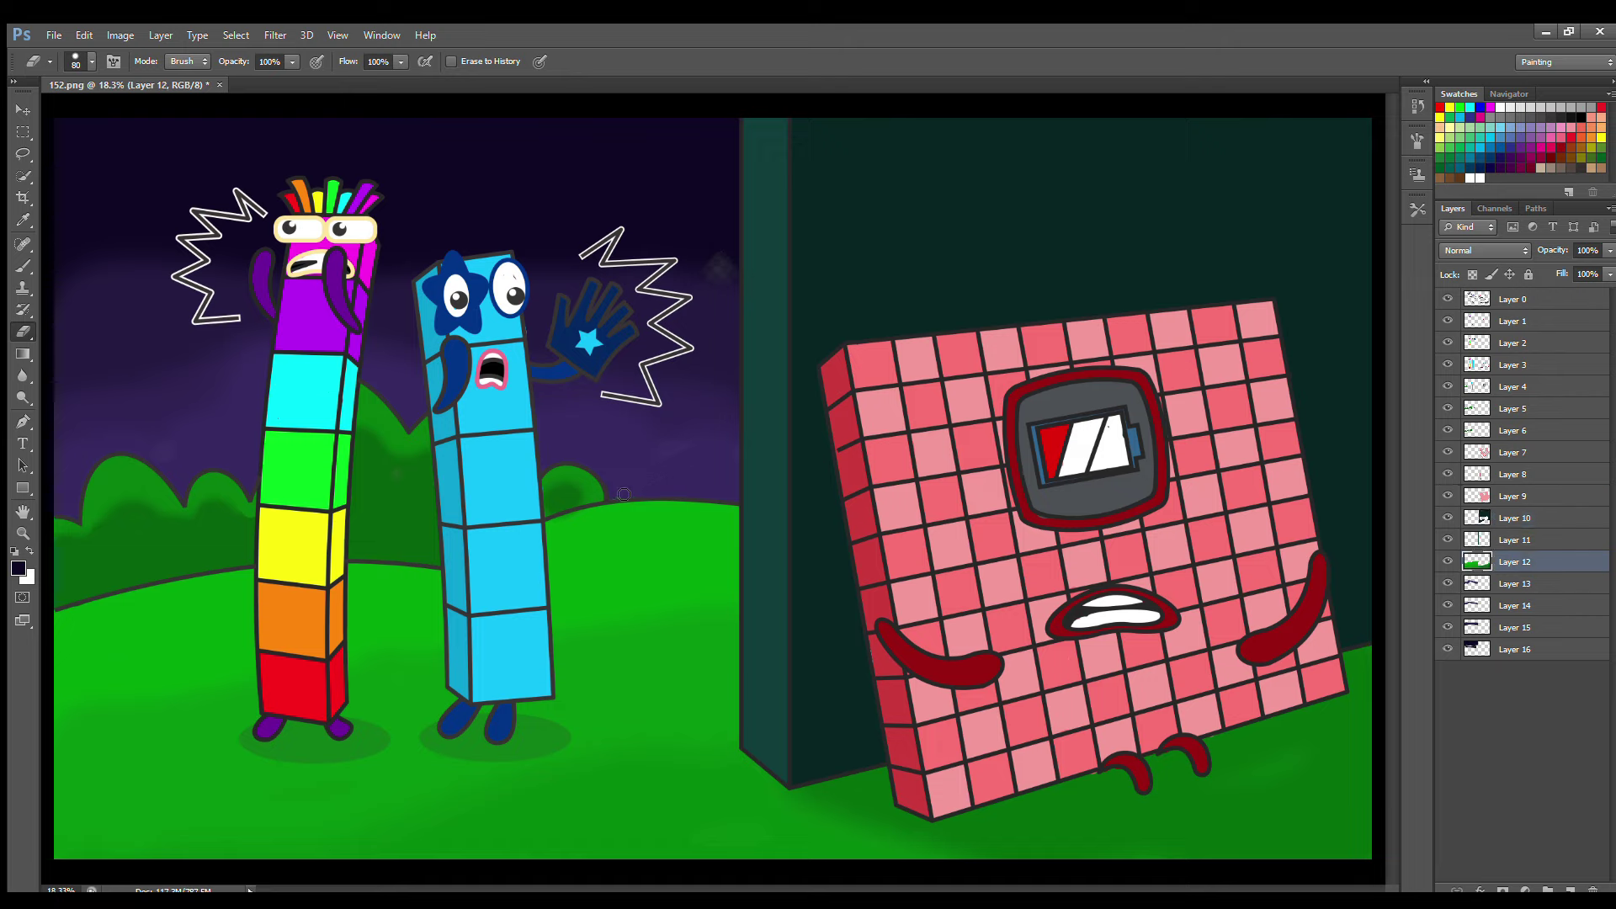
On Layer 0, scatter small and large pale cream stars across the night sky, using a 150 px brush for the large ones.
click(1513, 299)
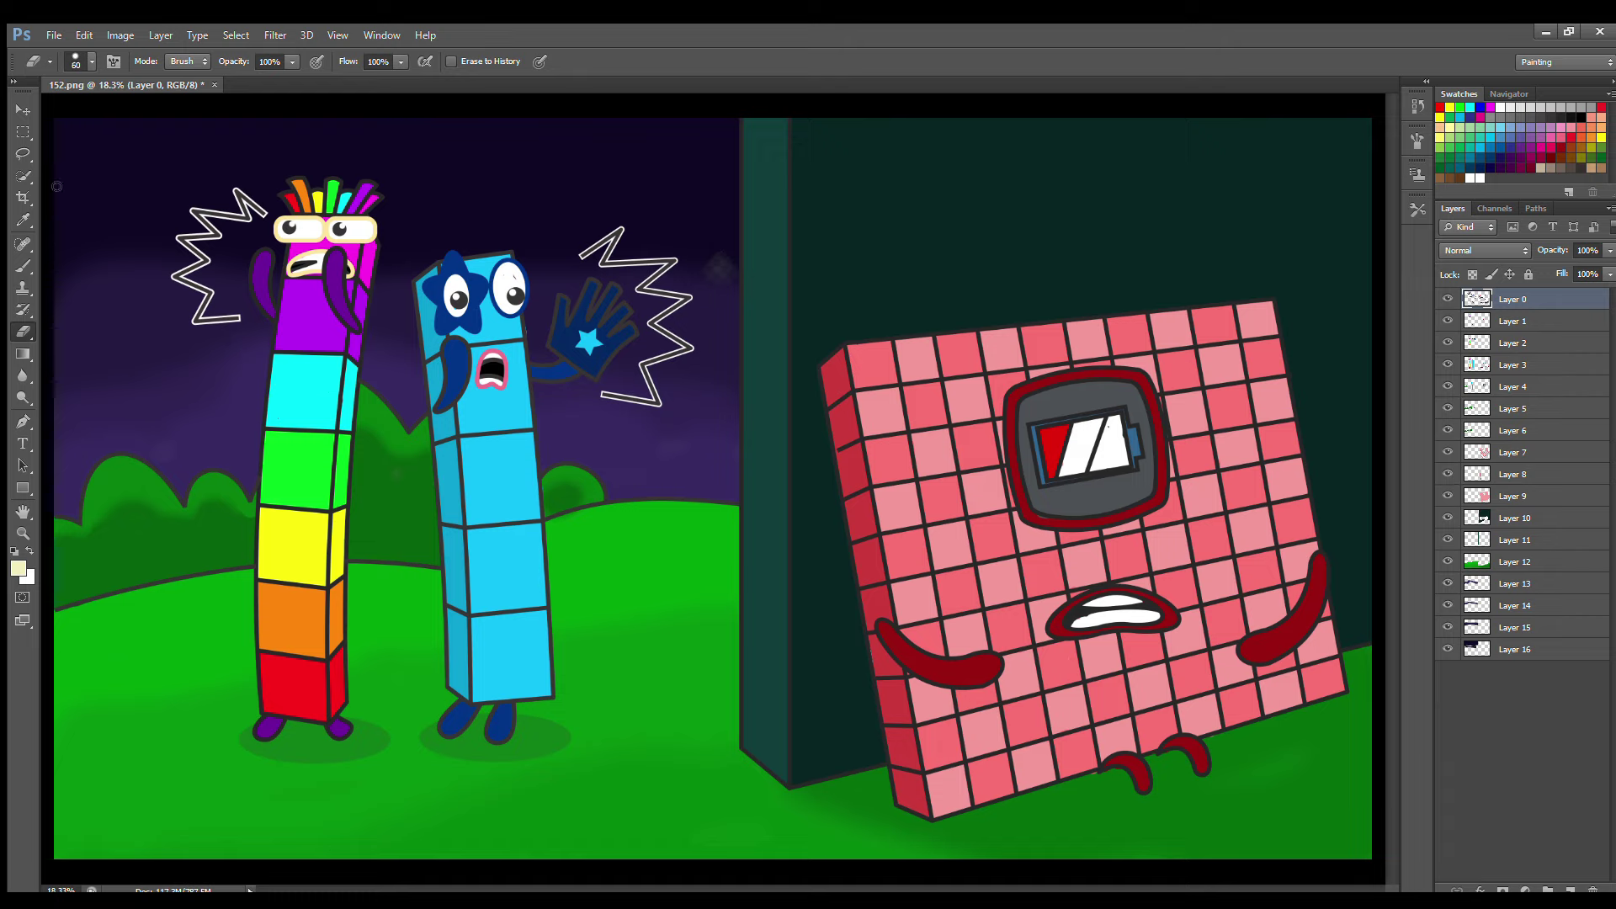
key(b)
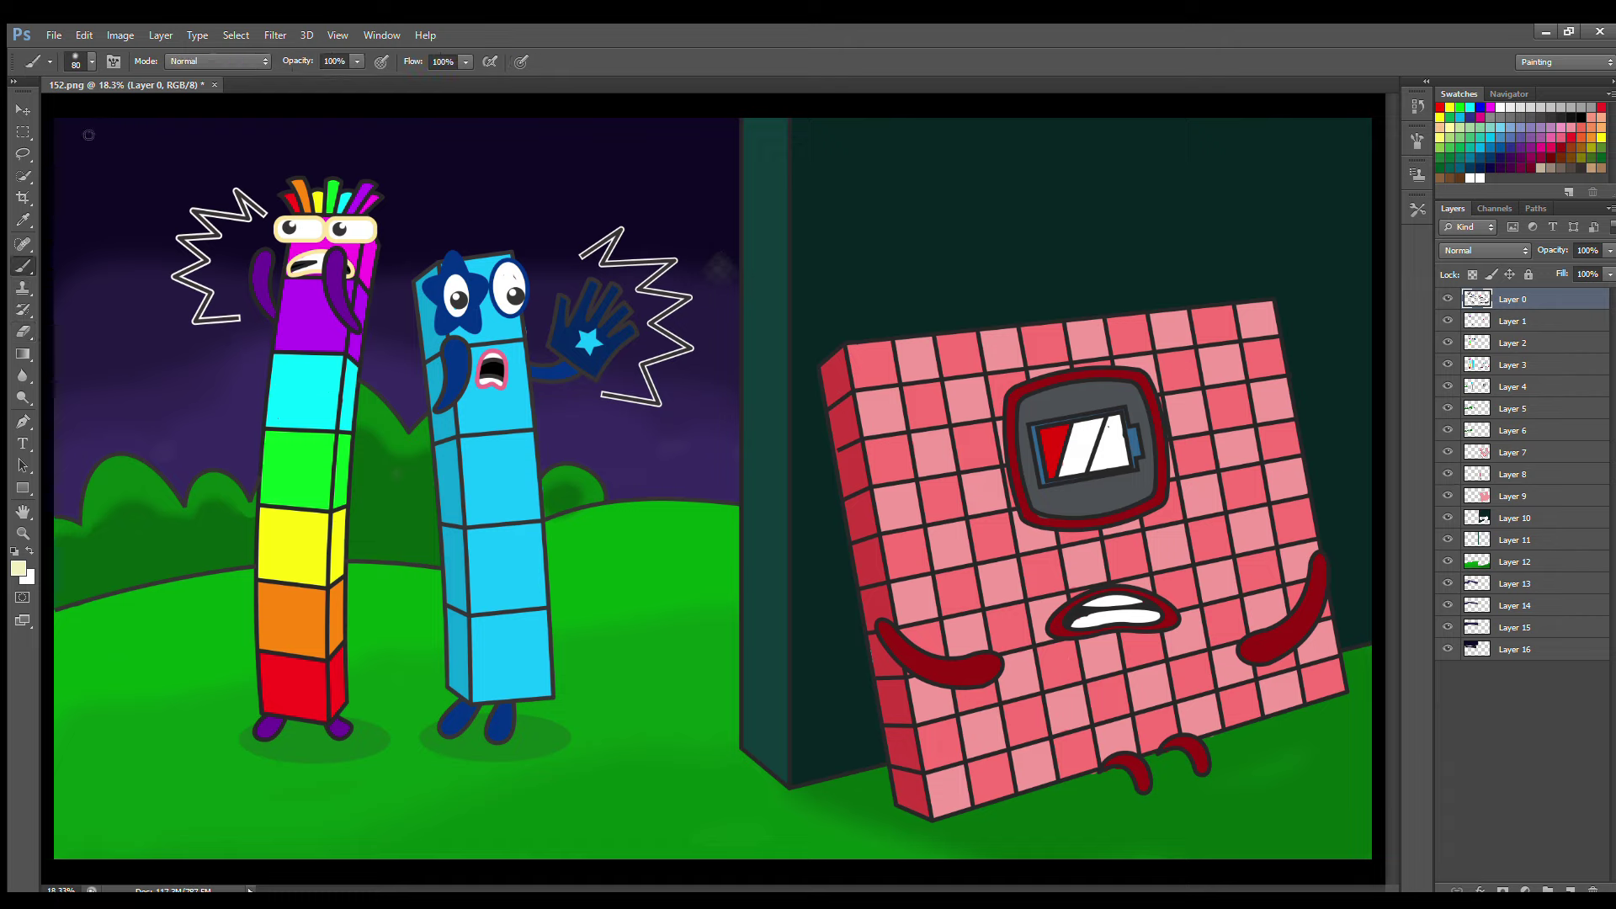
click(551, 233)
click(705, 335)
click(710, 145)
click(166, 360)
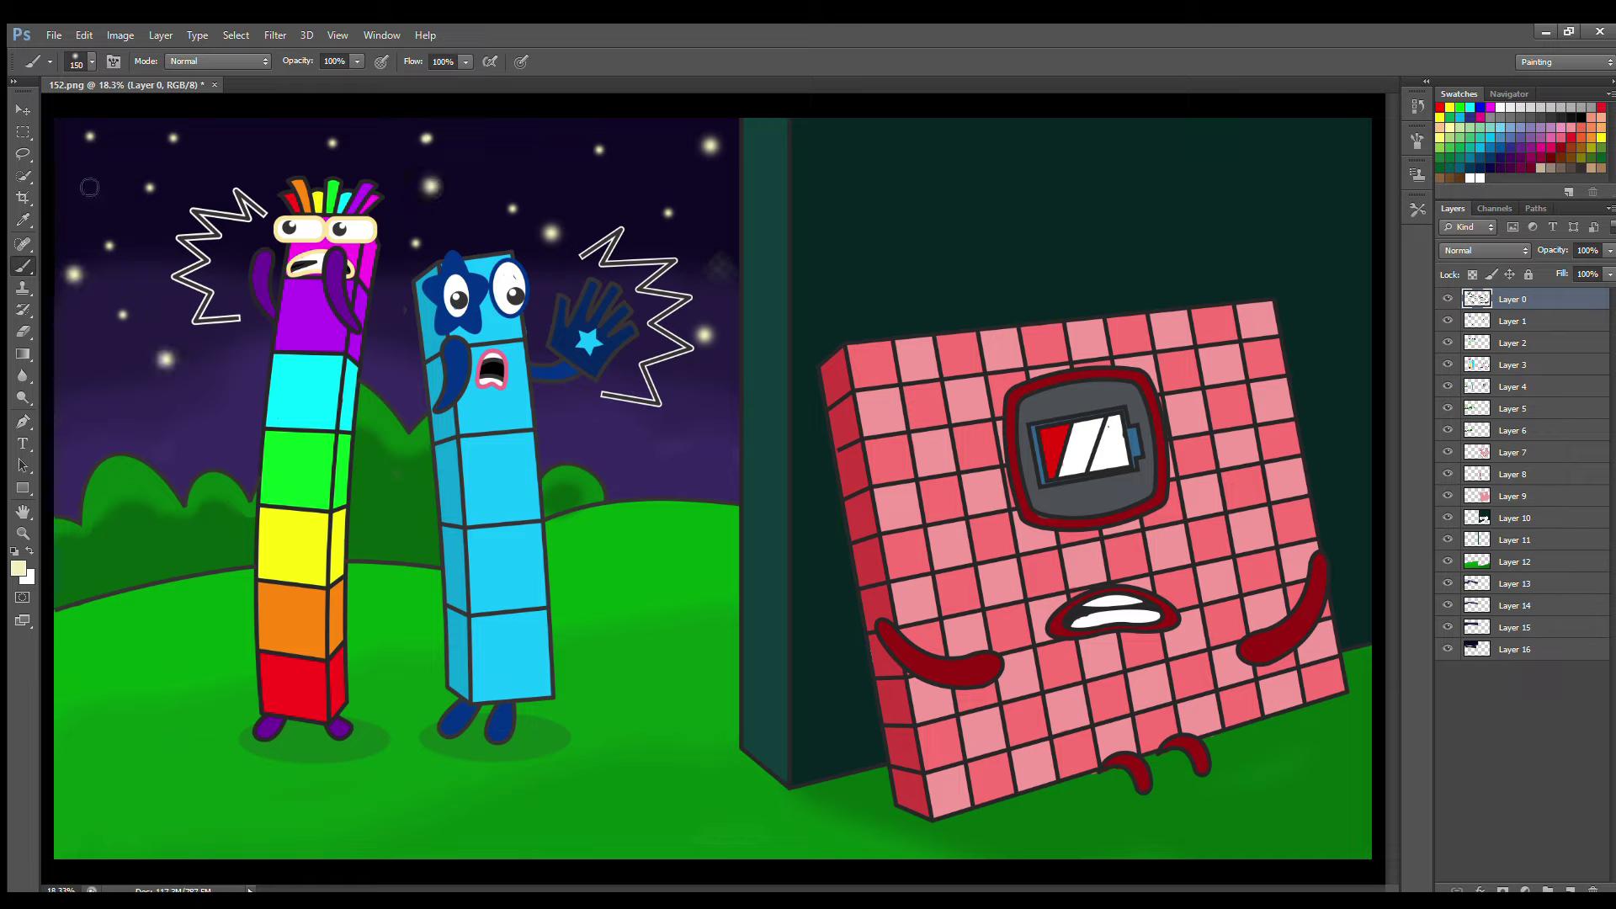
click(504, 135)
click(250, 137)
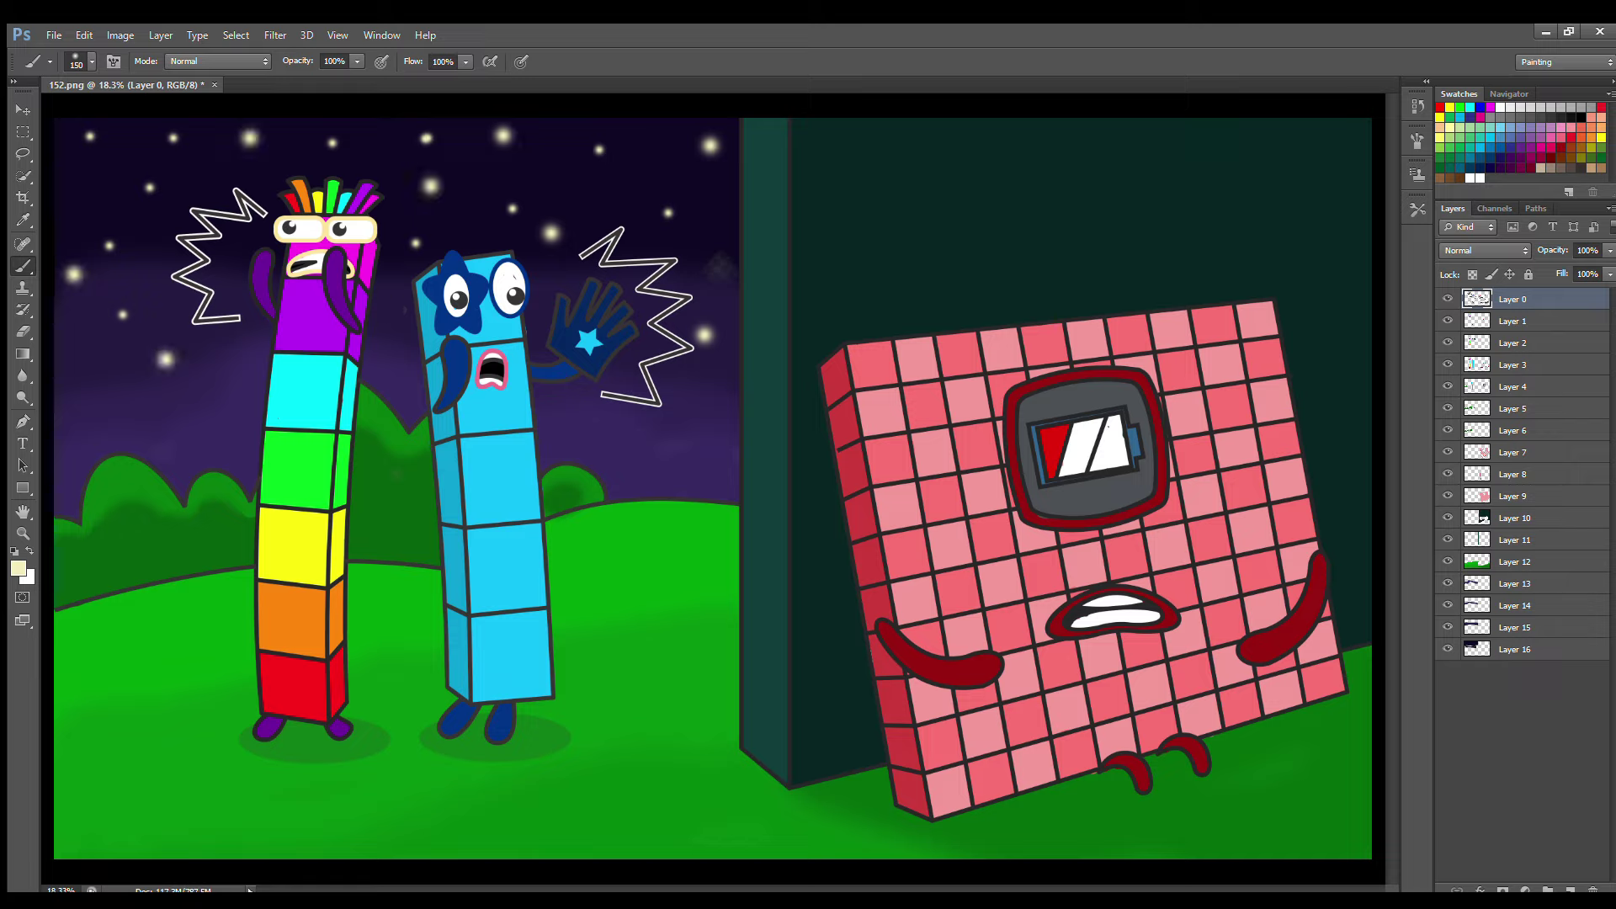